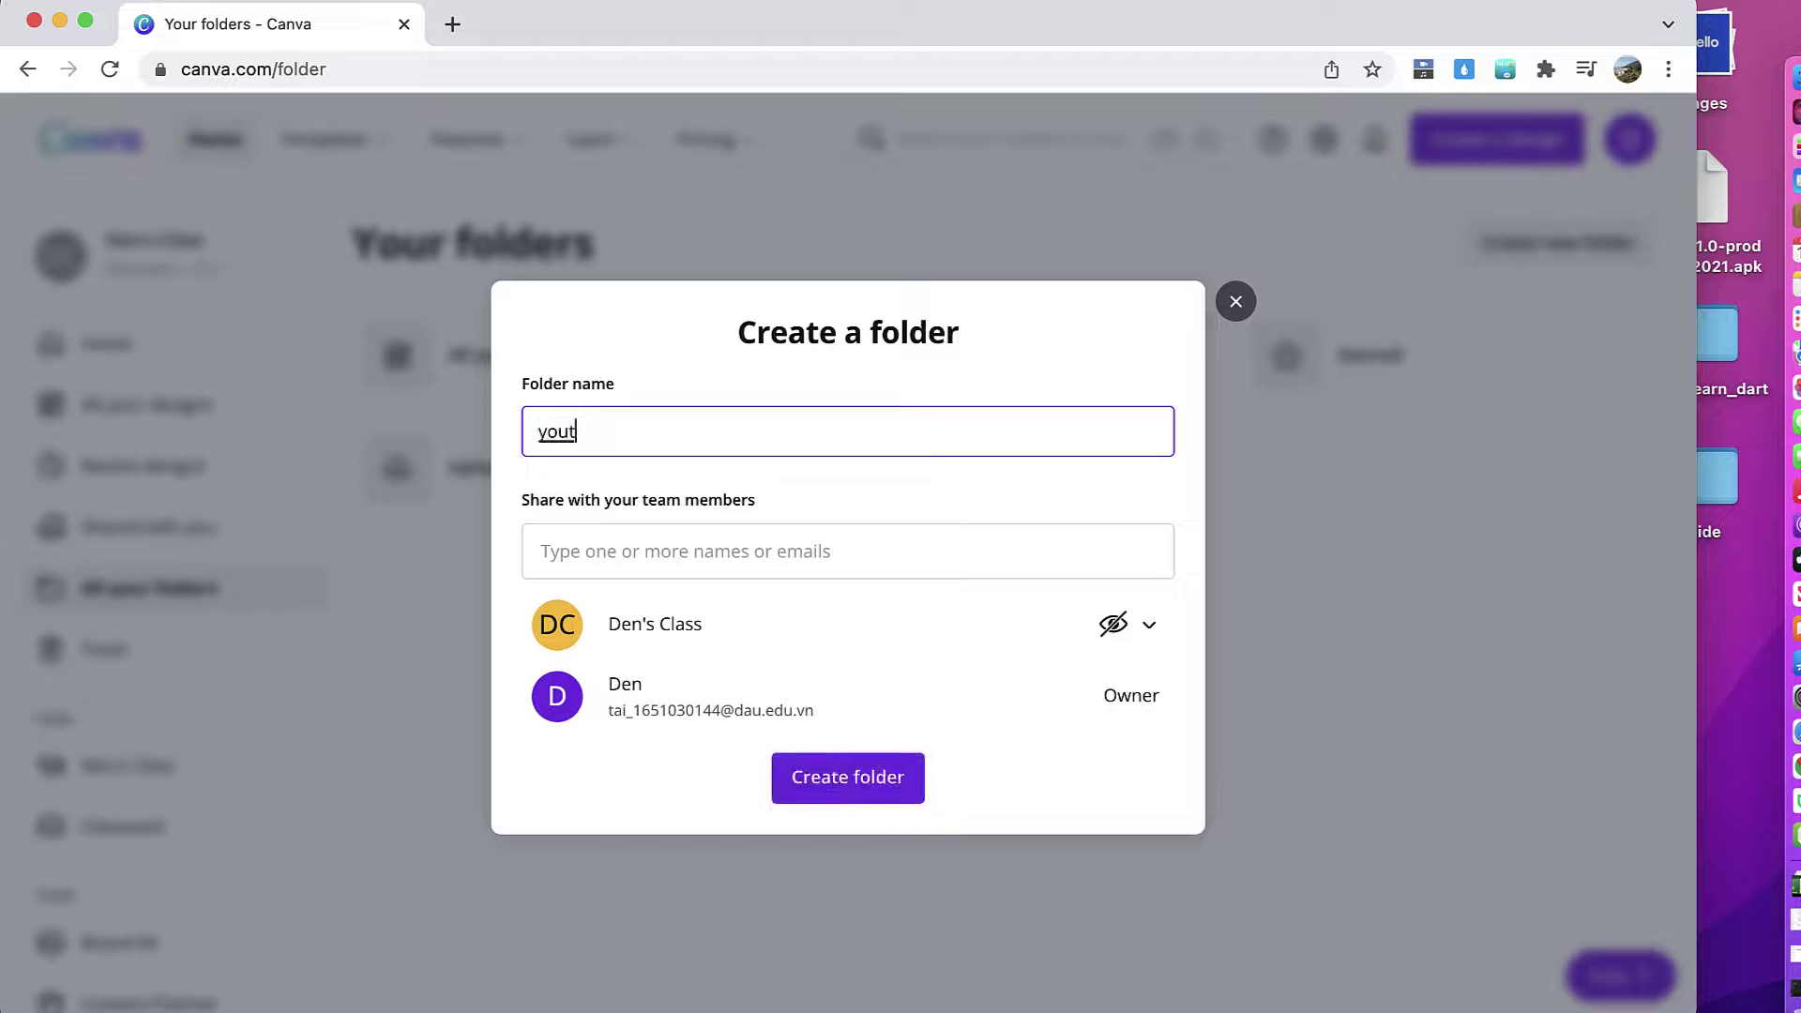
Step: Finish creating the empty 'youtube' folder, then go back to All your folders
click(831, 780)
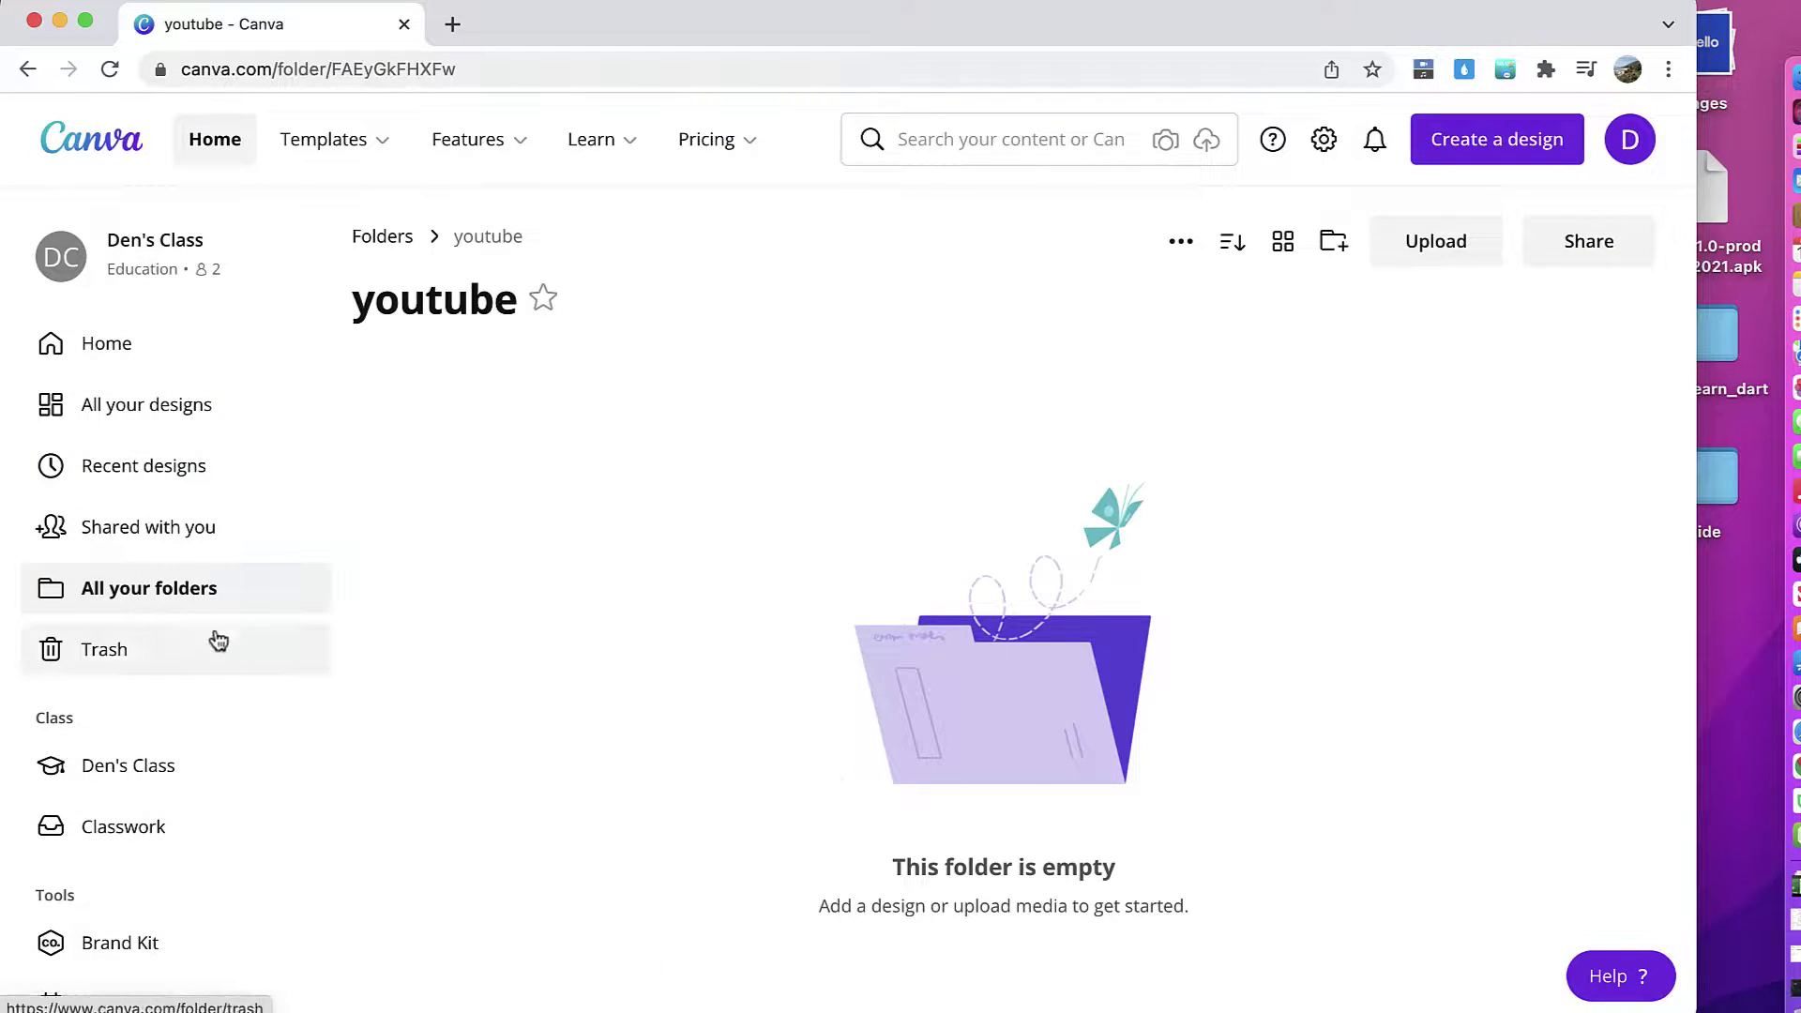
click(169, 600)
Step: Create a 'facebook' folder shared with a suggested team member, then return to all folders
click(1544, 242)
text(facebook)
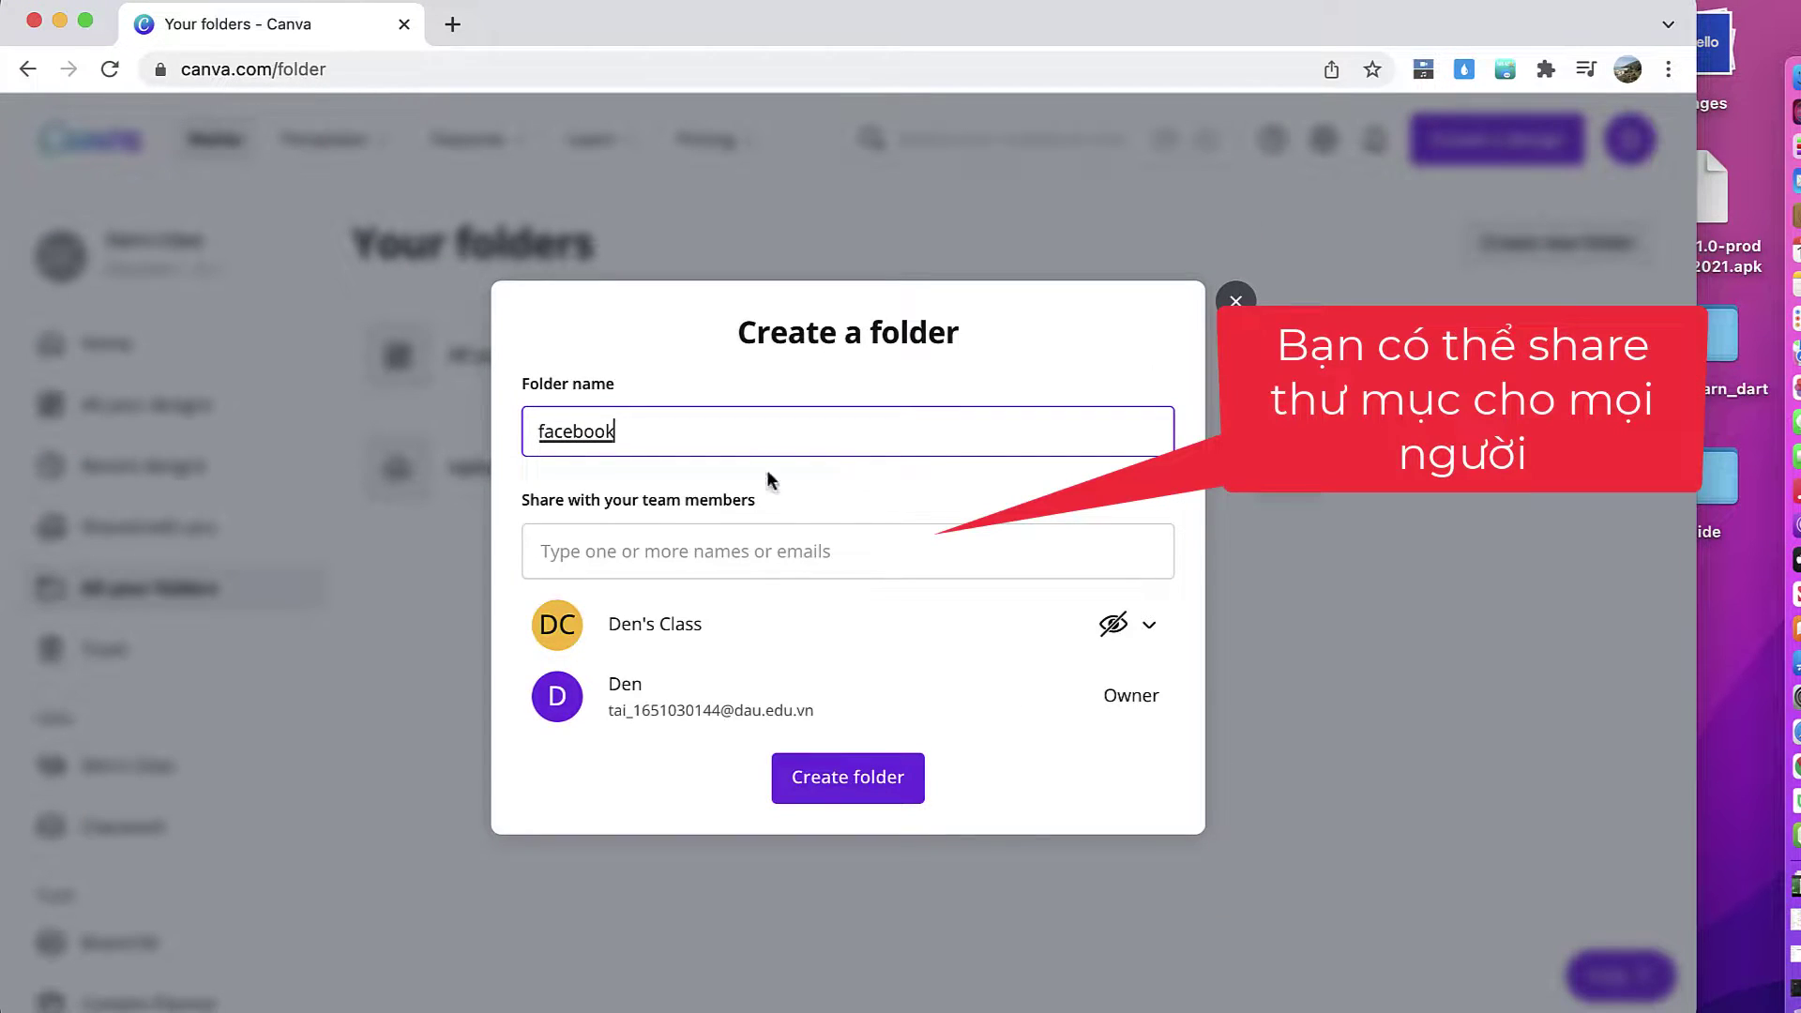
click(762, 550)
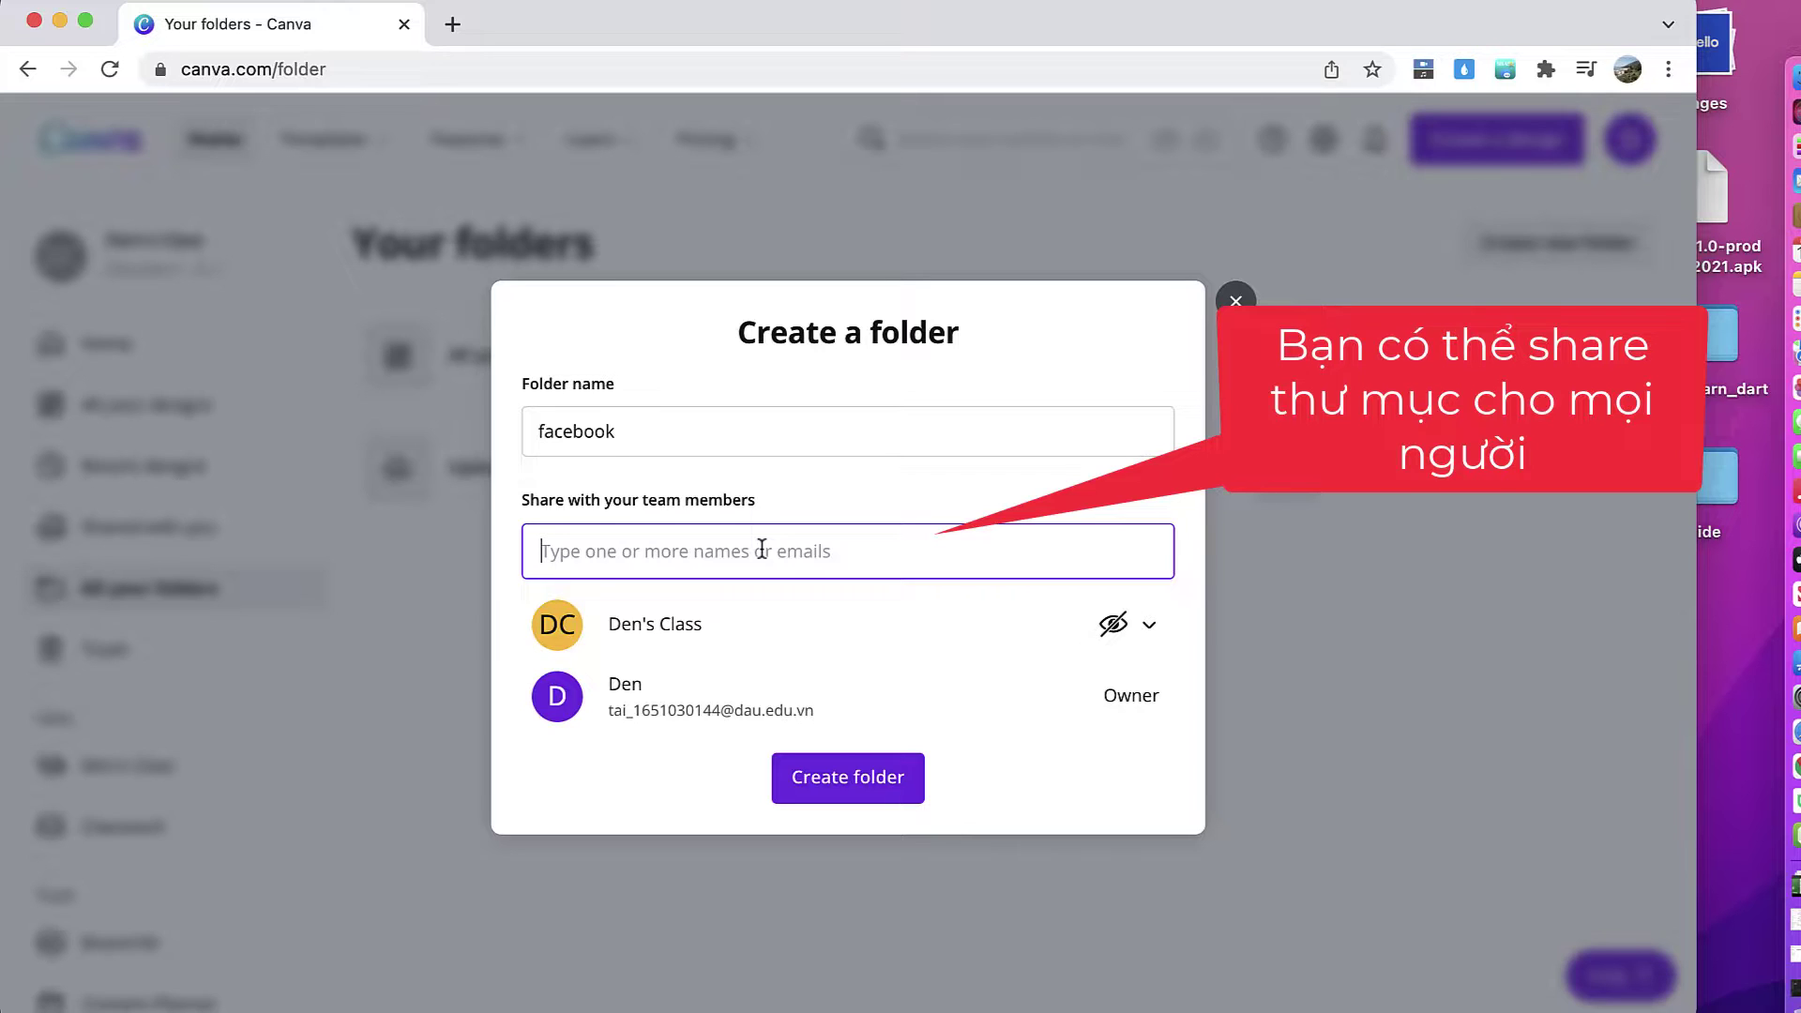
text(thhan)
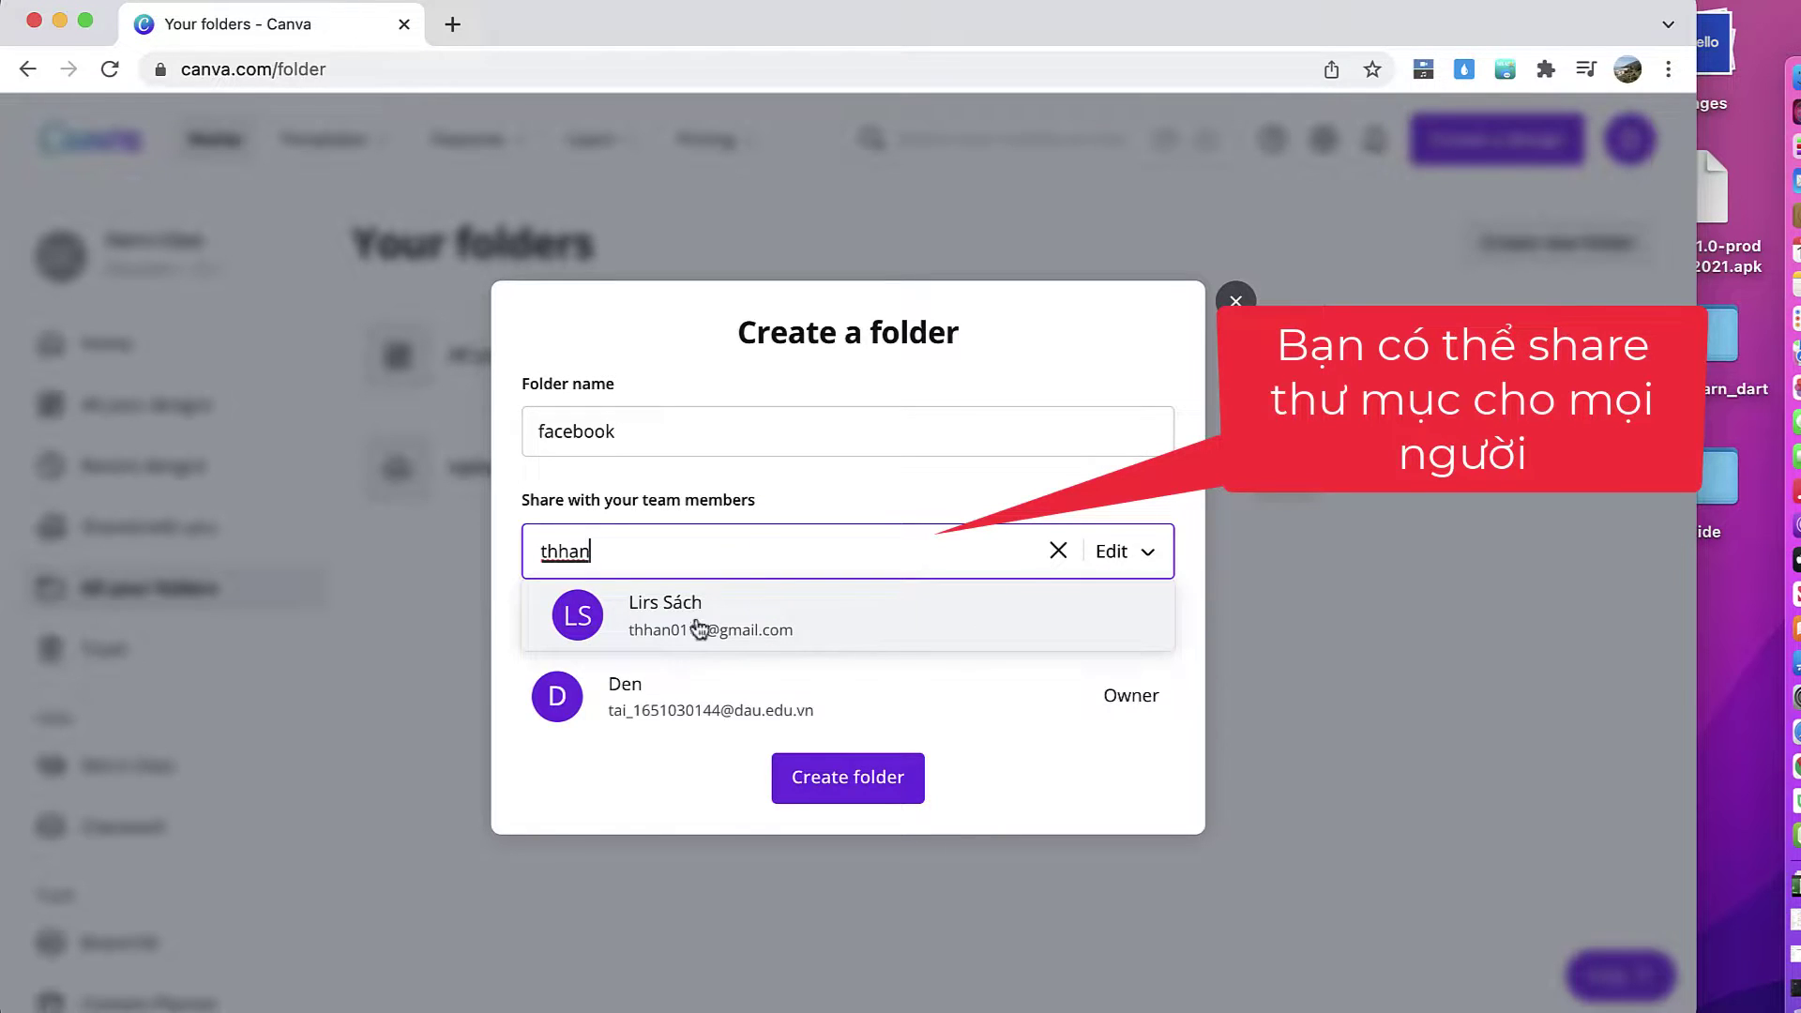
click(751, 635)
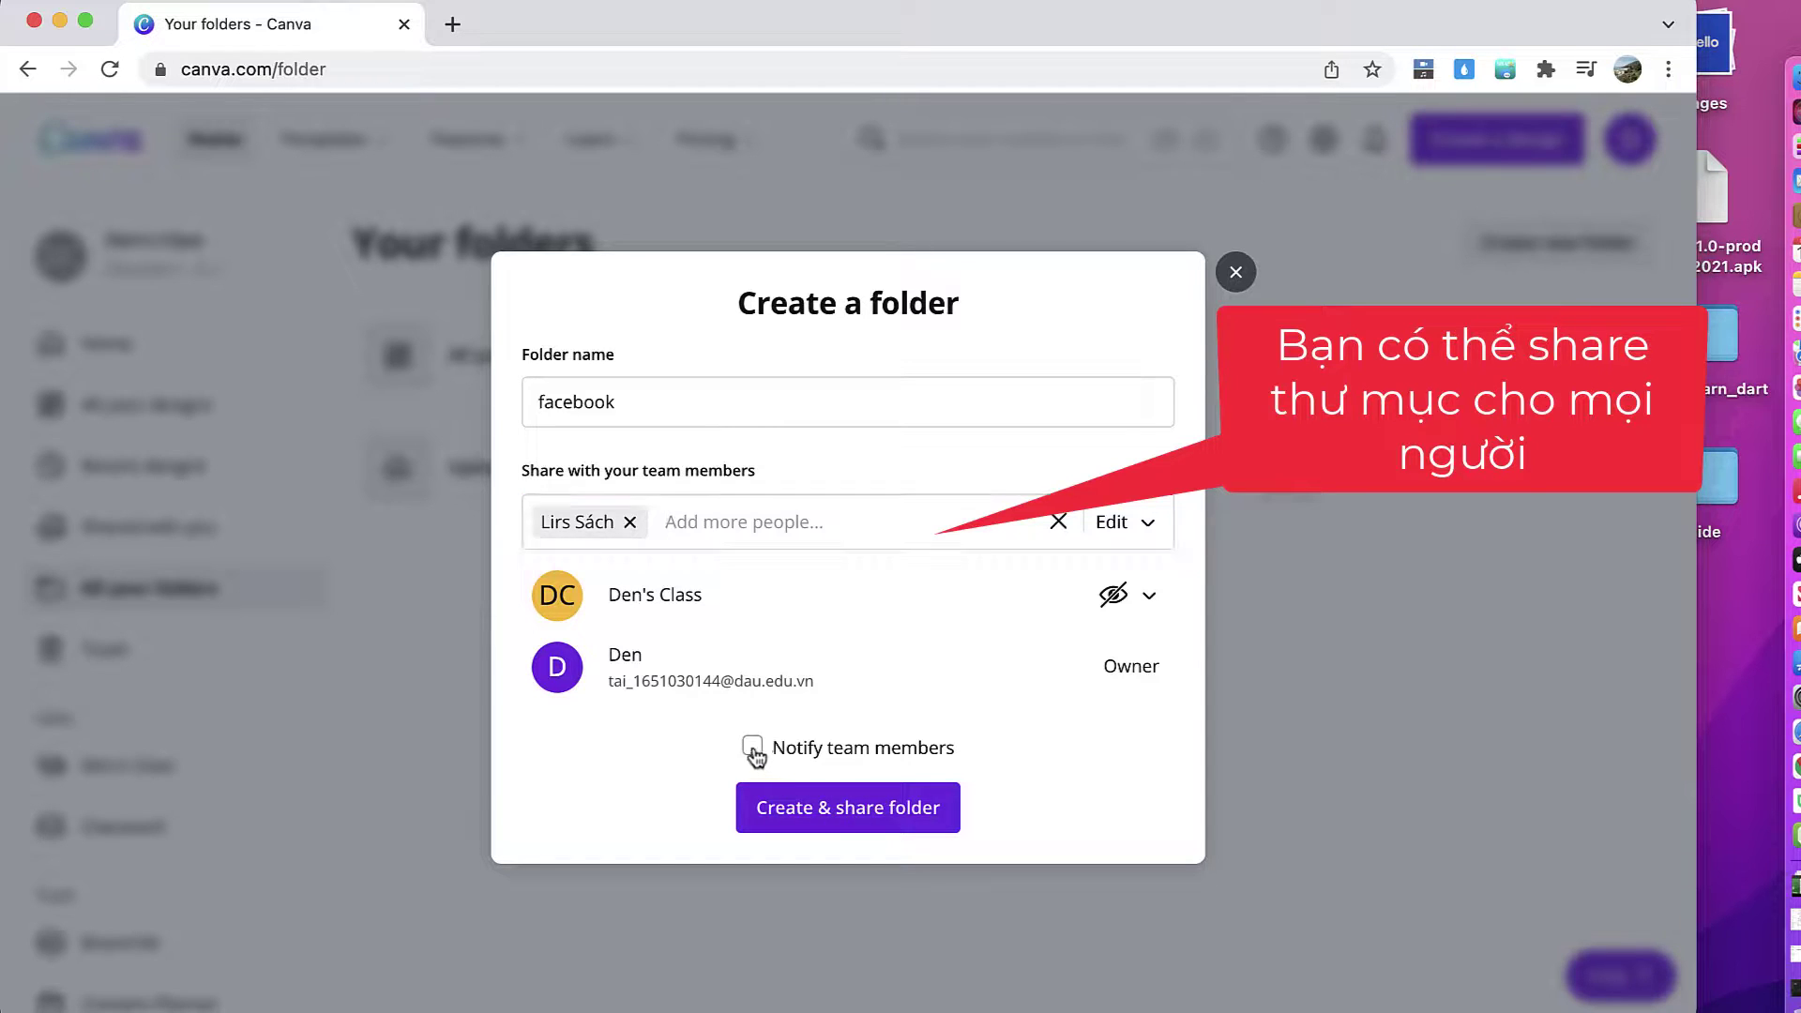
click(838, 817)
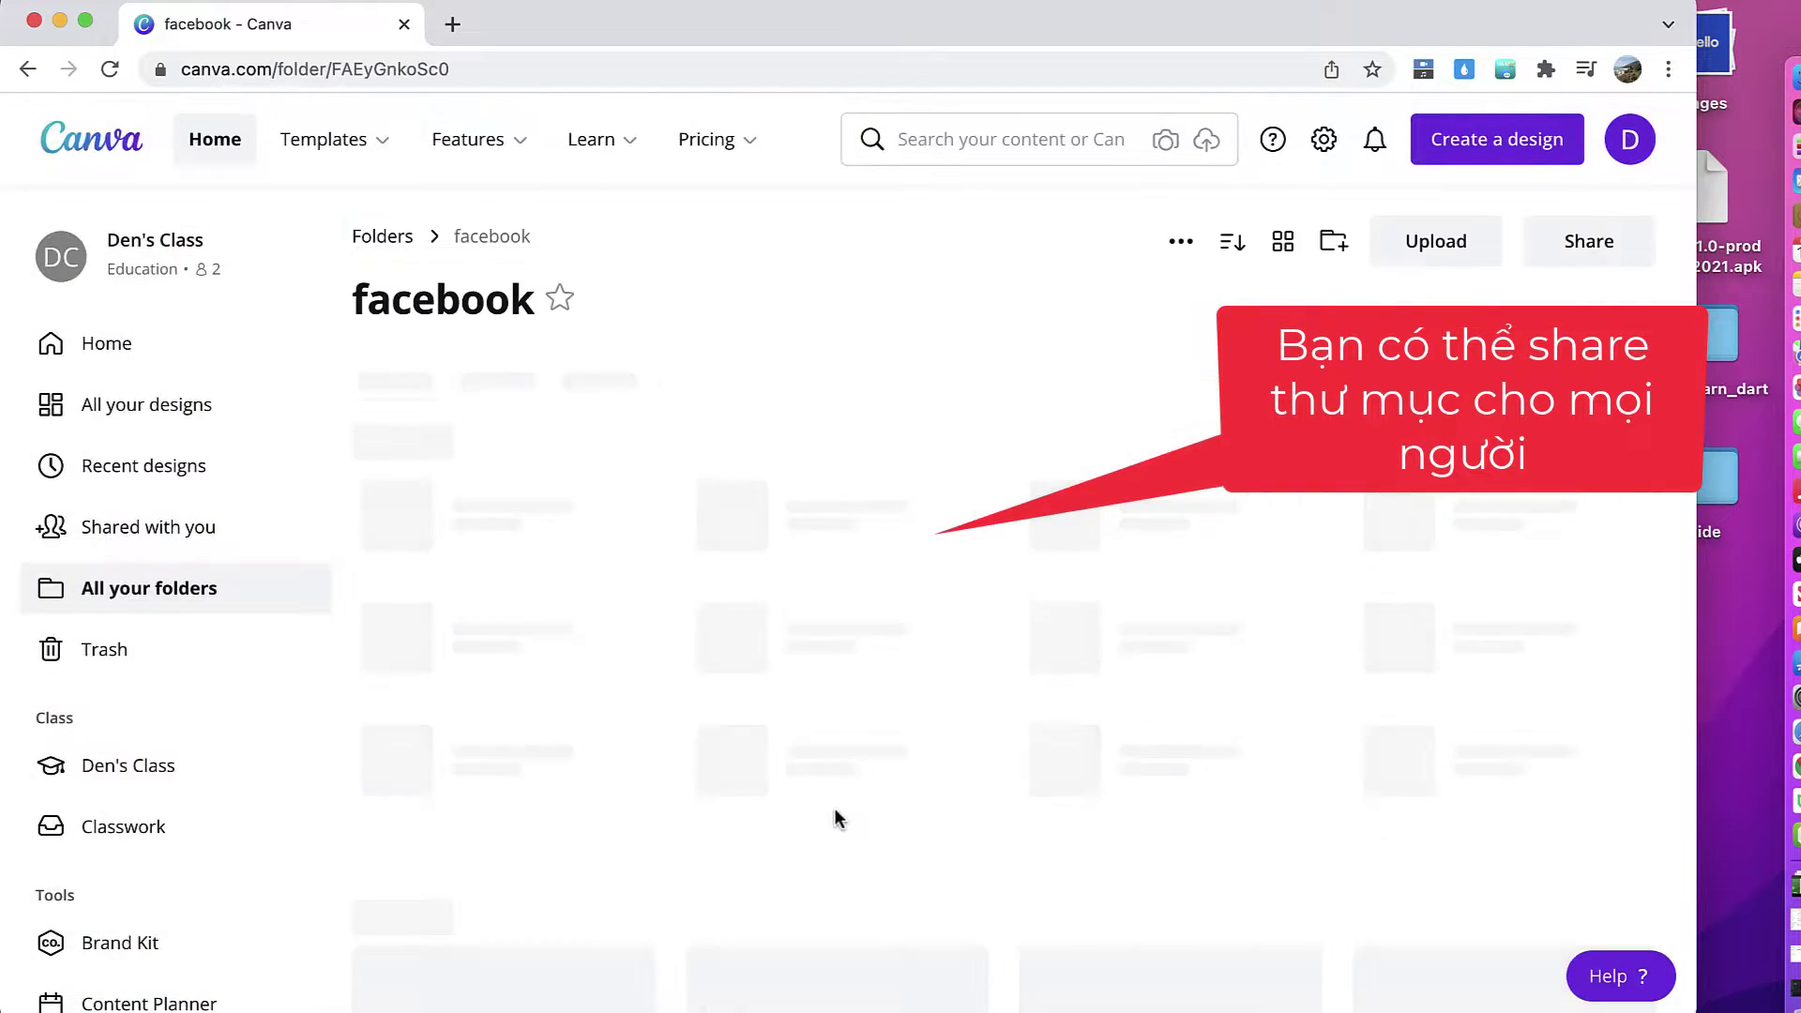
click(240, 601)
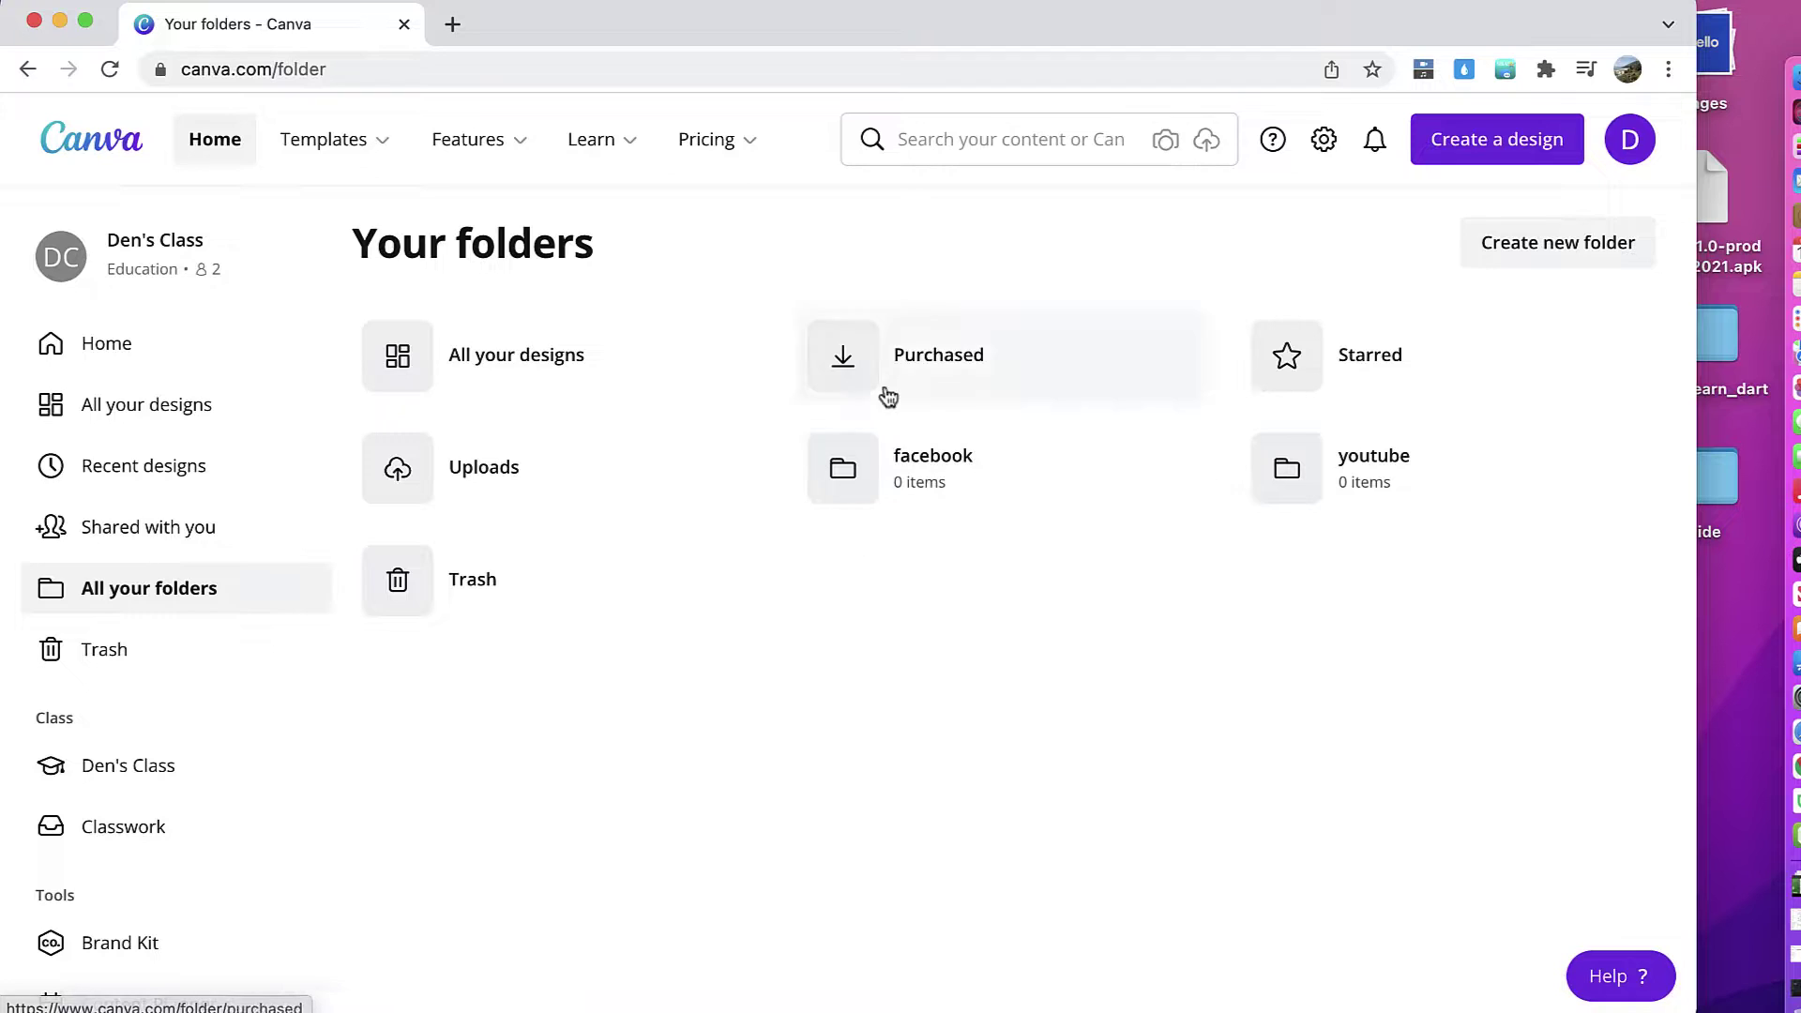
Step: Move the youtube thumnail design into the youtube folder
click(187, 403)
click(626, 352)
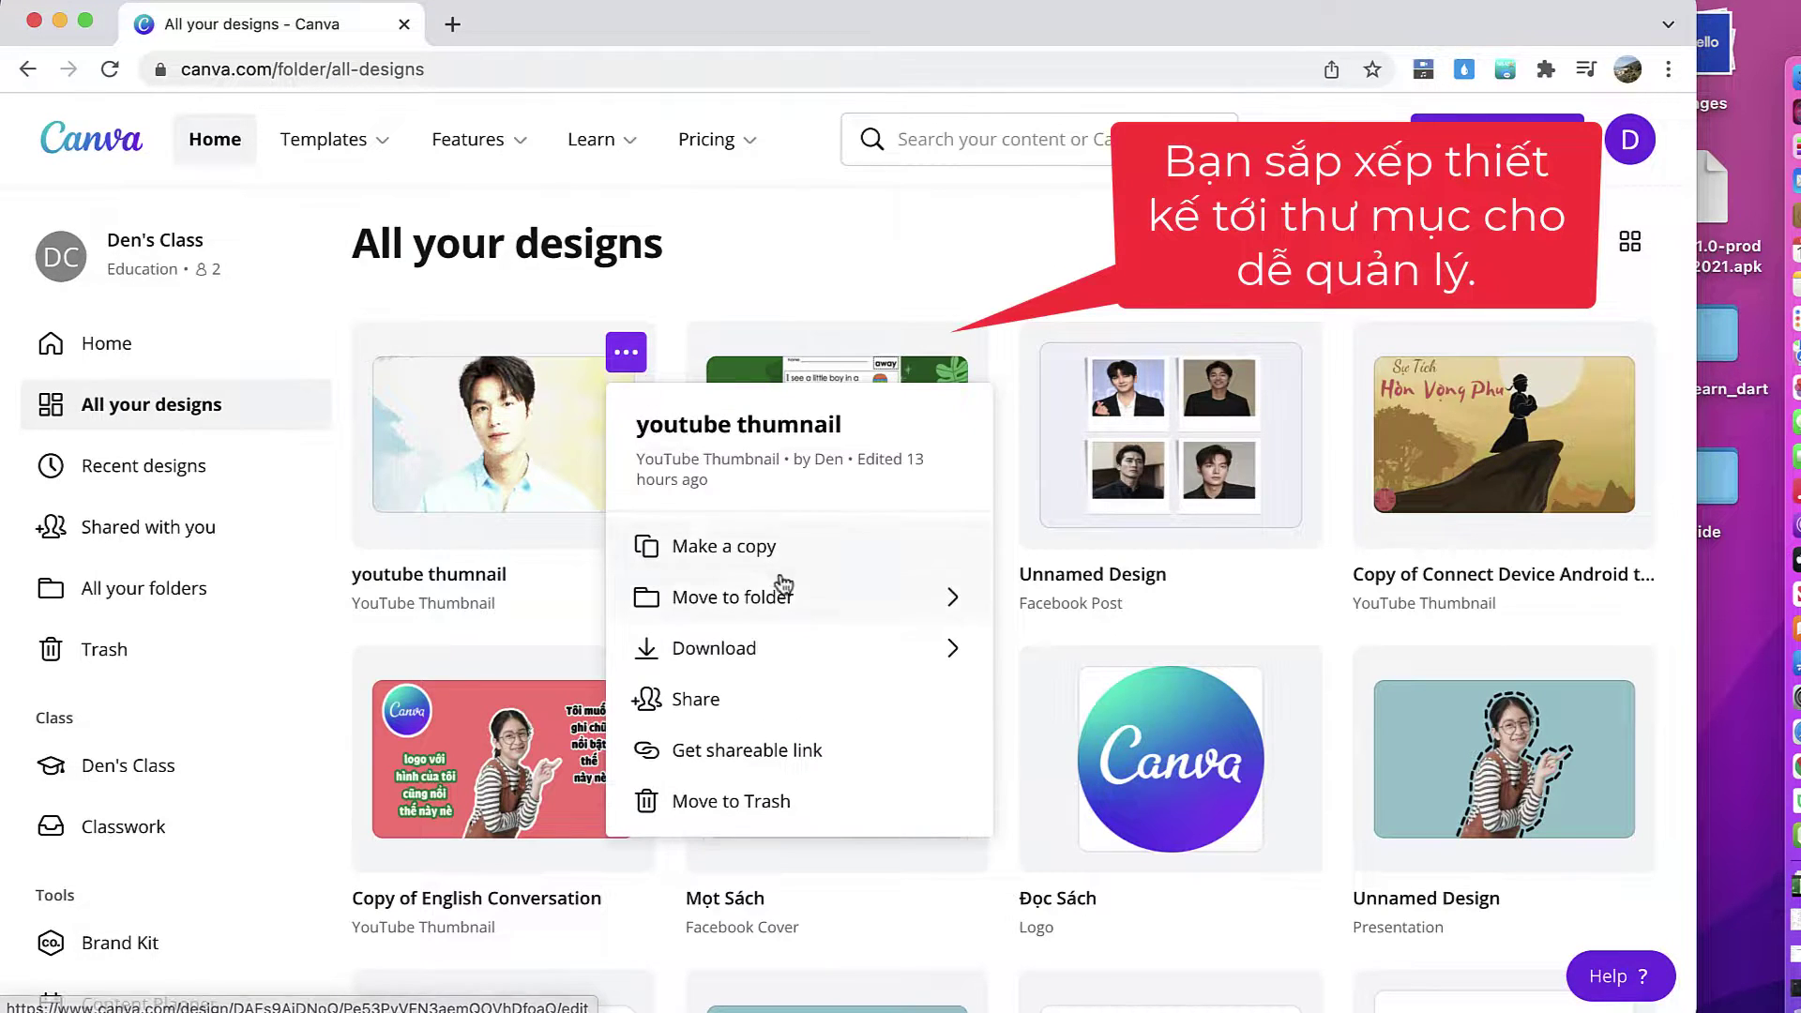
click(807, 596)
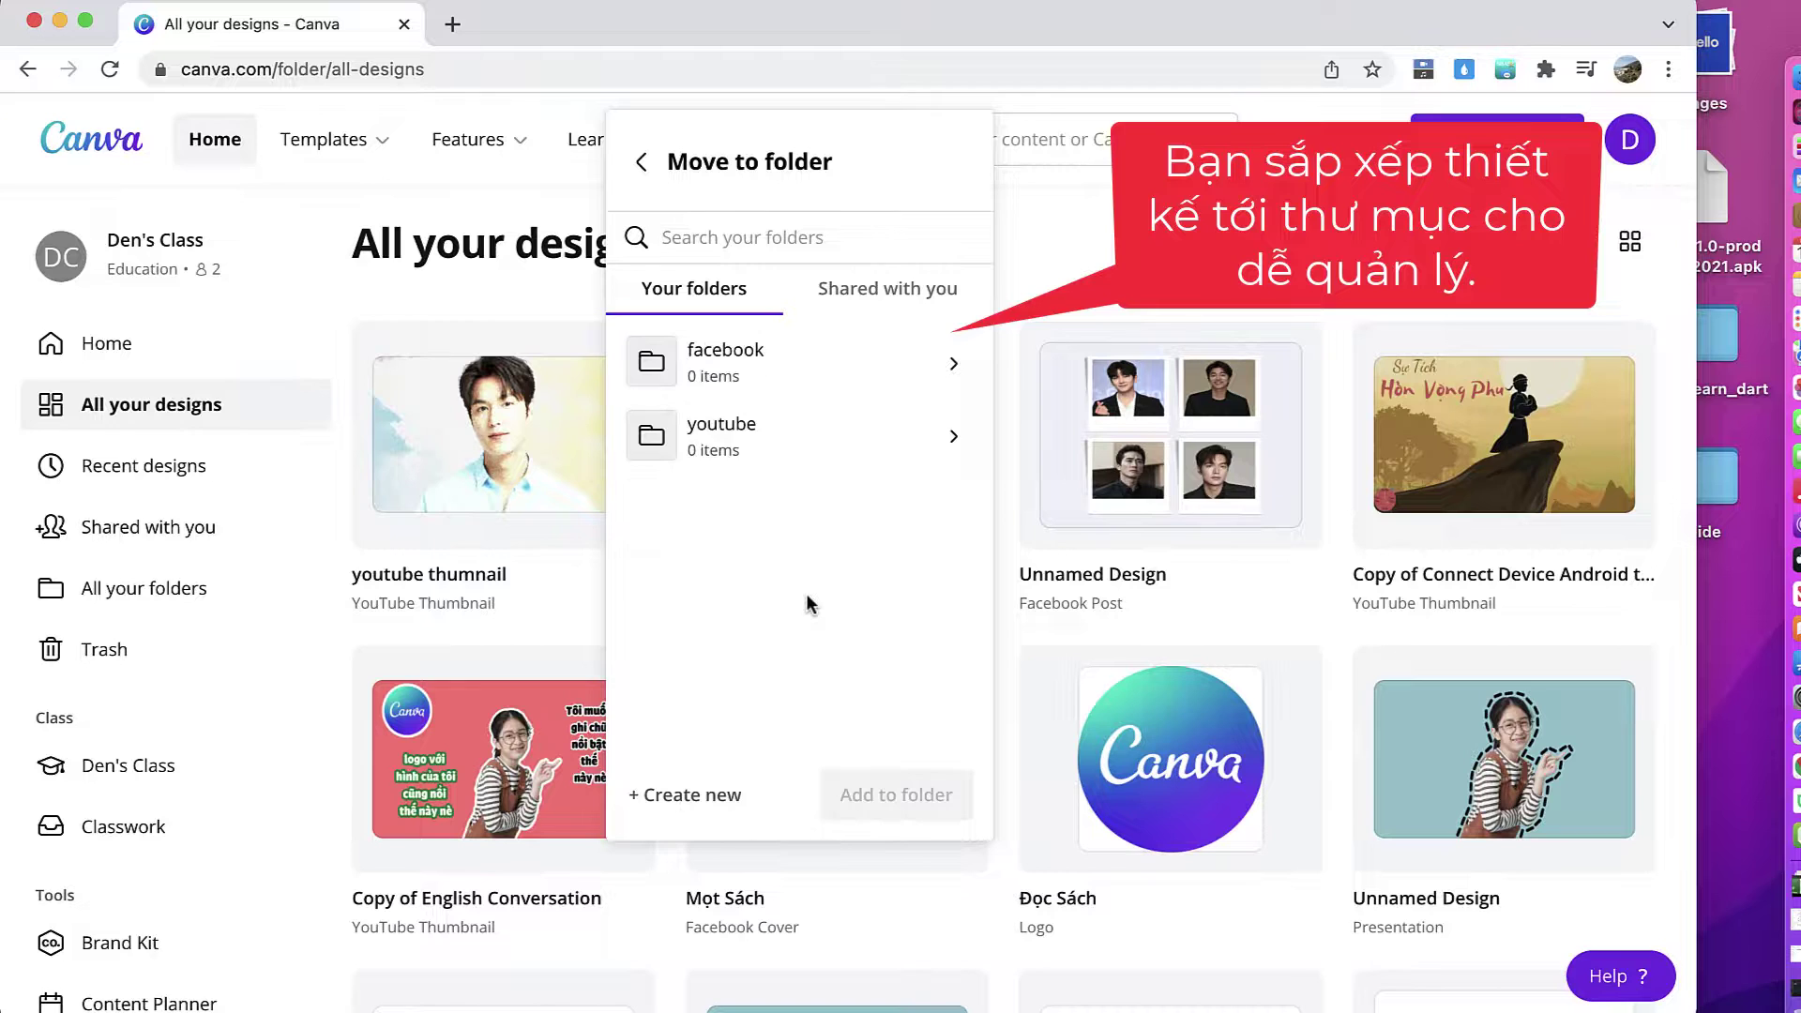
click(732, 450)
click(900, 795)
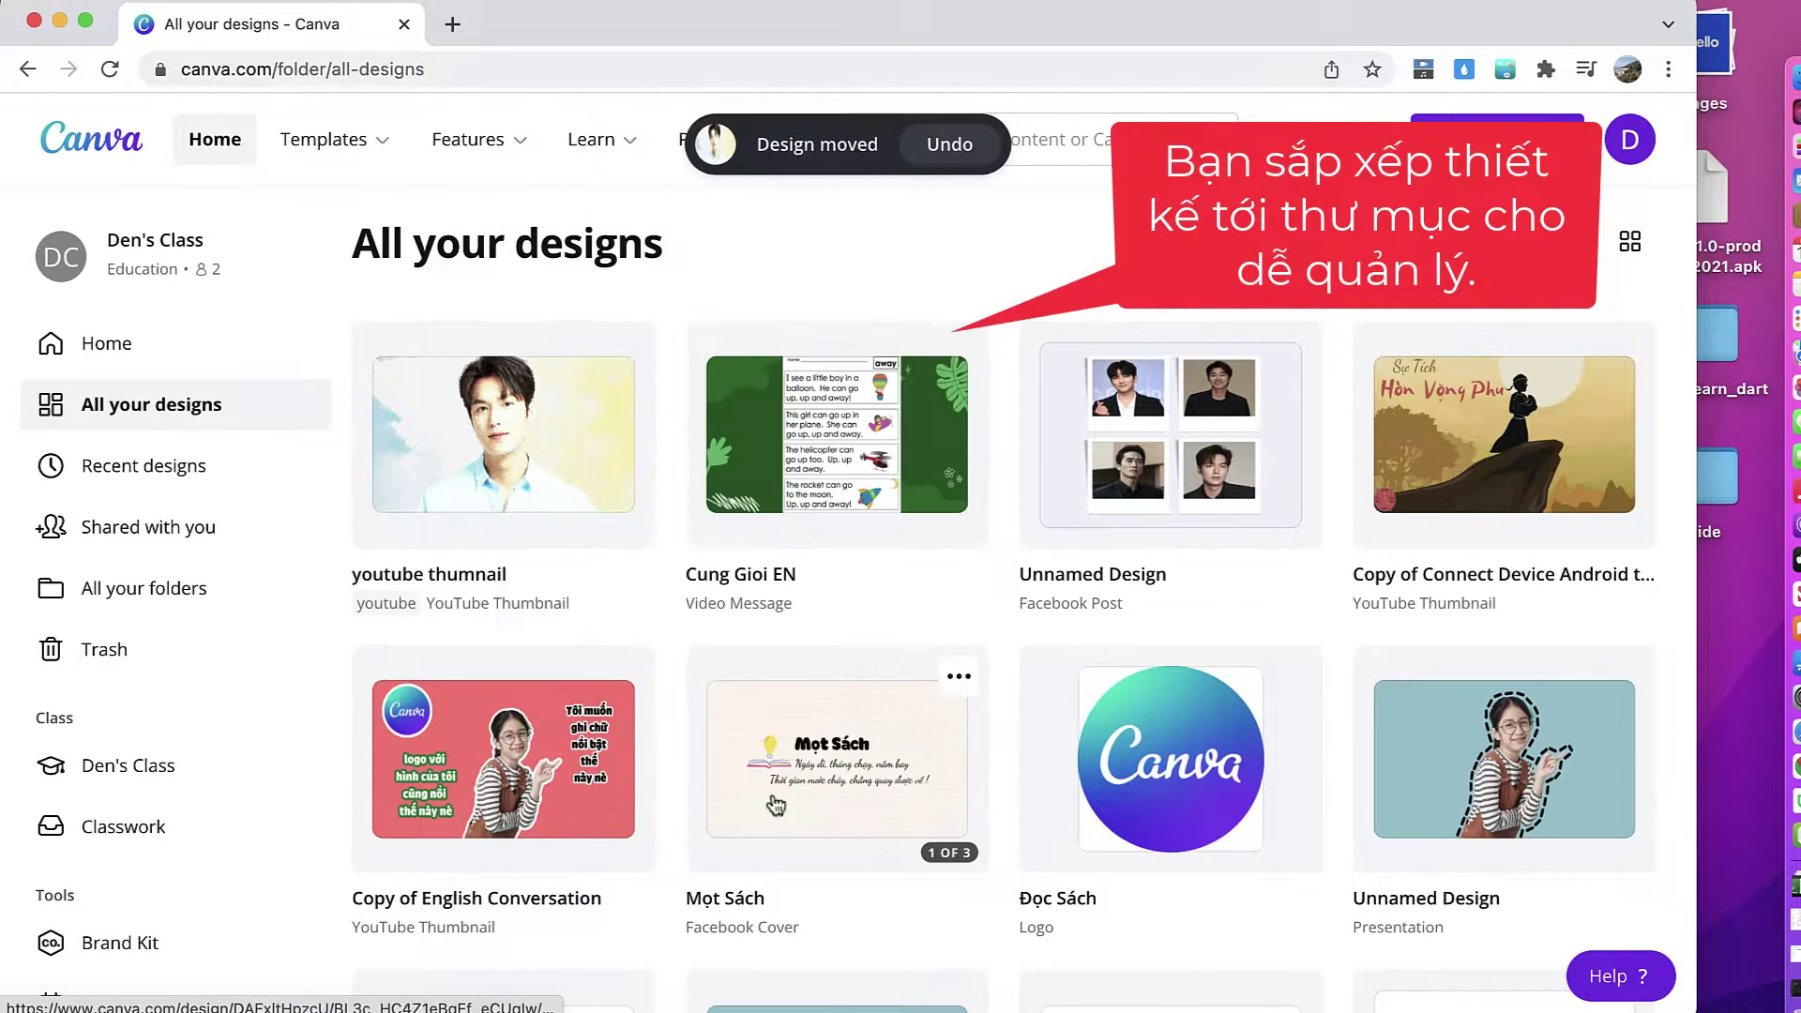
click(163, 592)
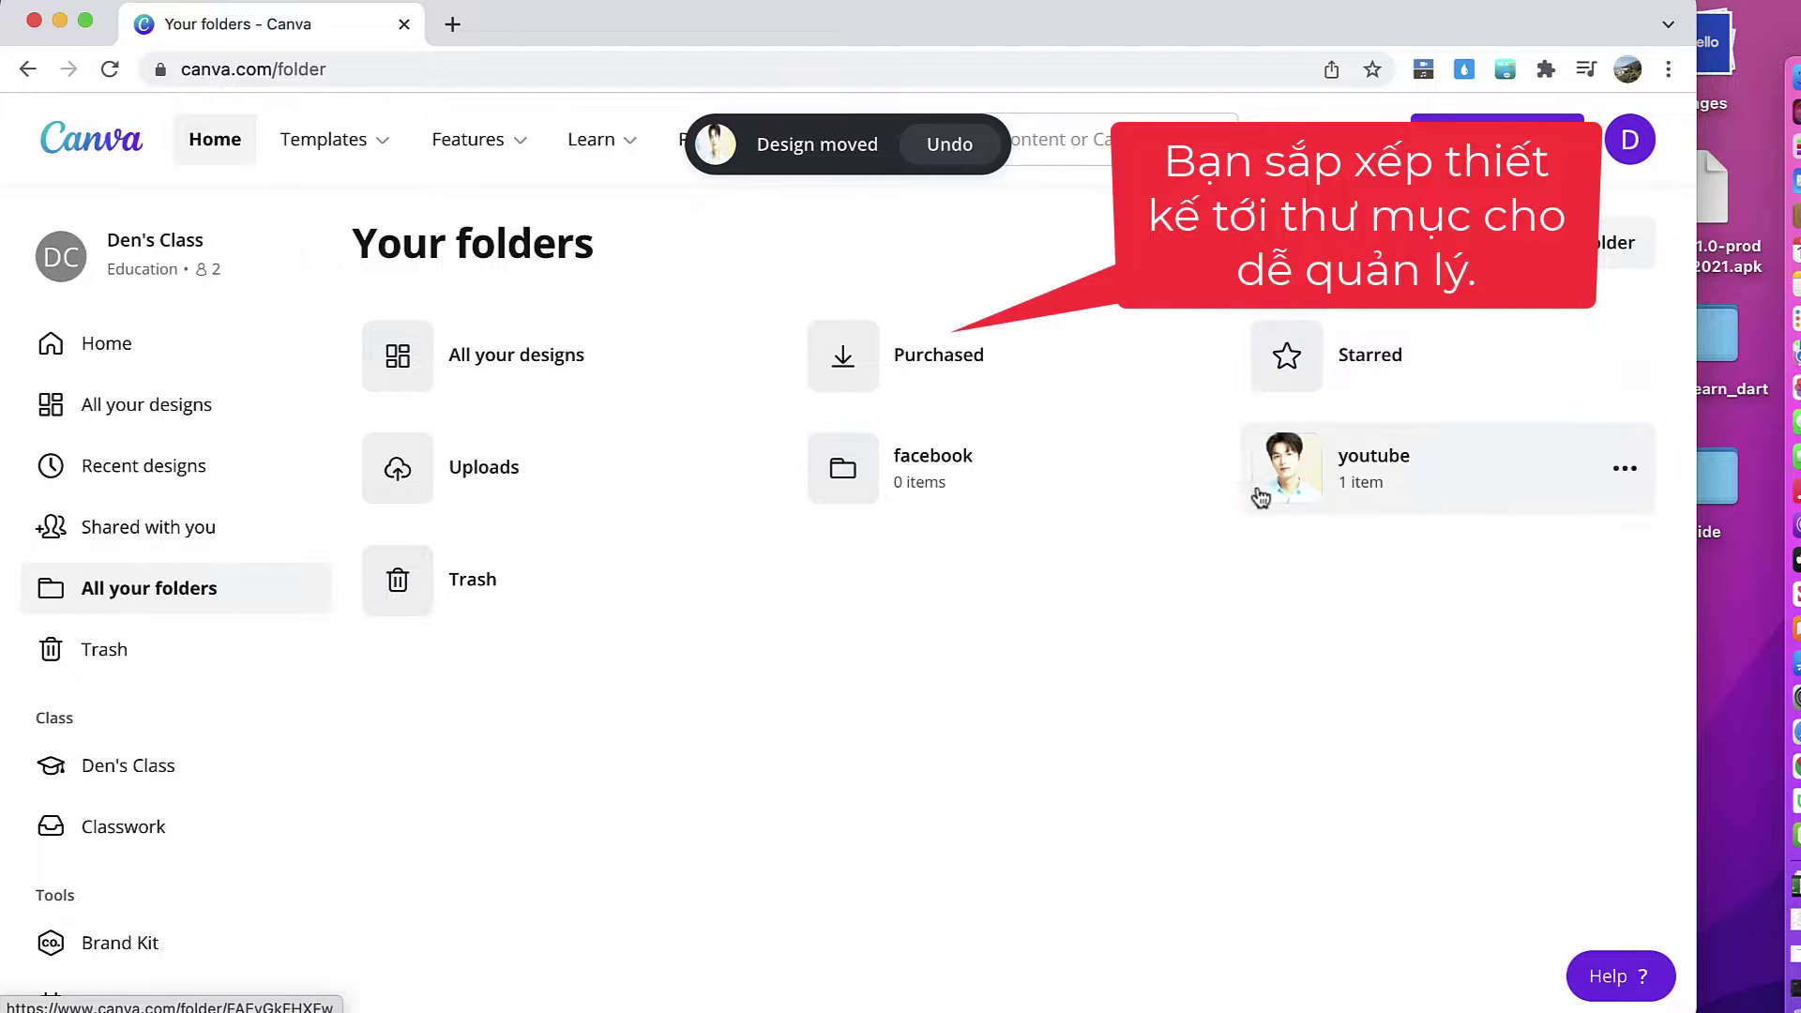
click(148, 405)
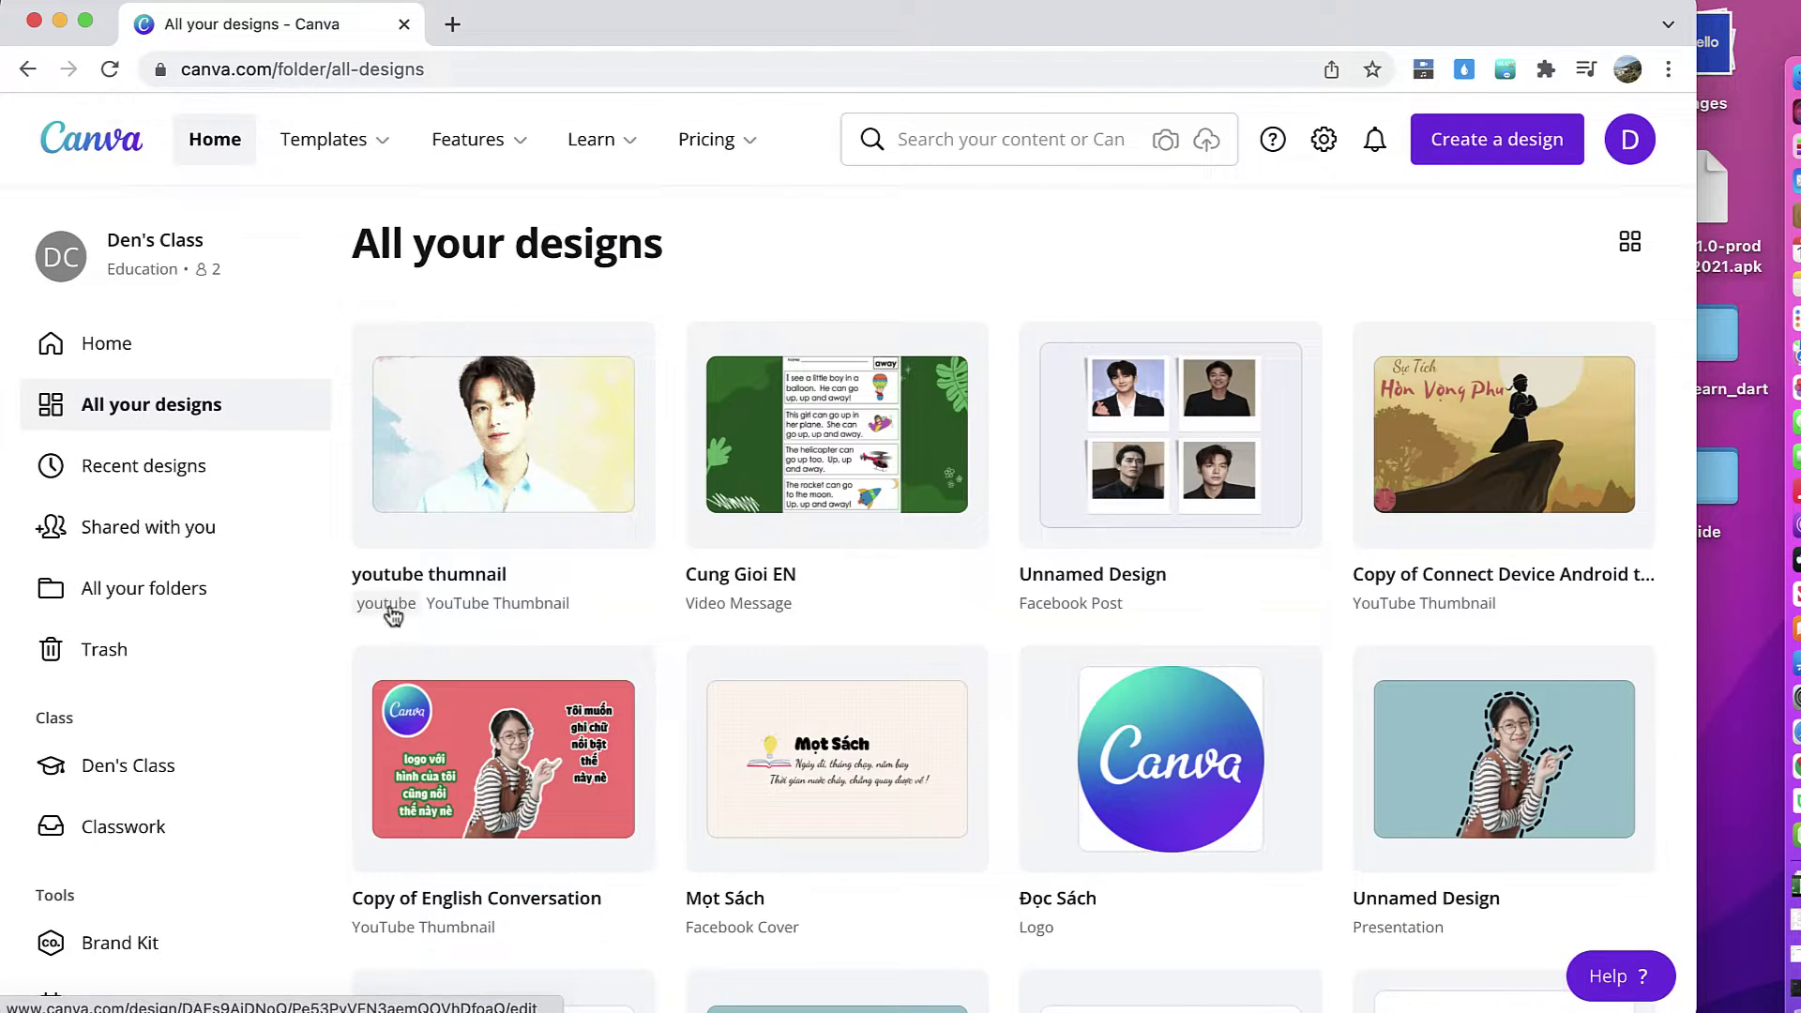
Step: Move Cung Gioi EN and the Unnamed Design post into the facebook folder
click(962, 355)
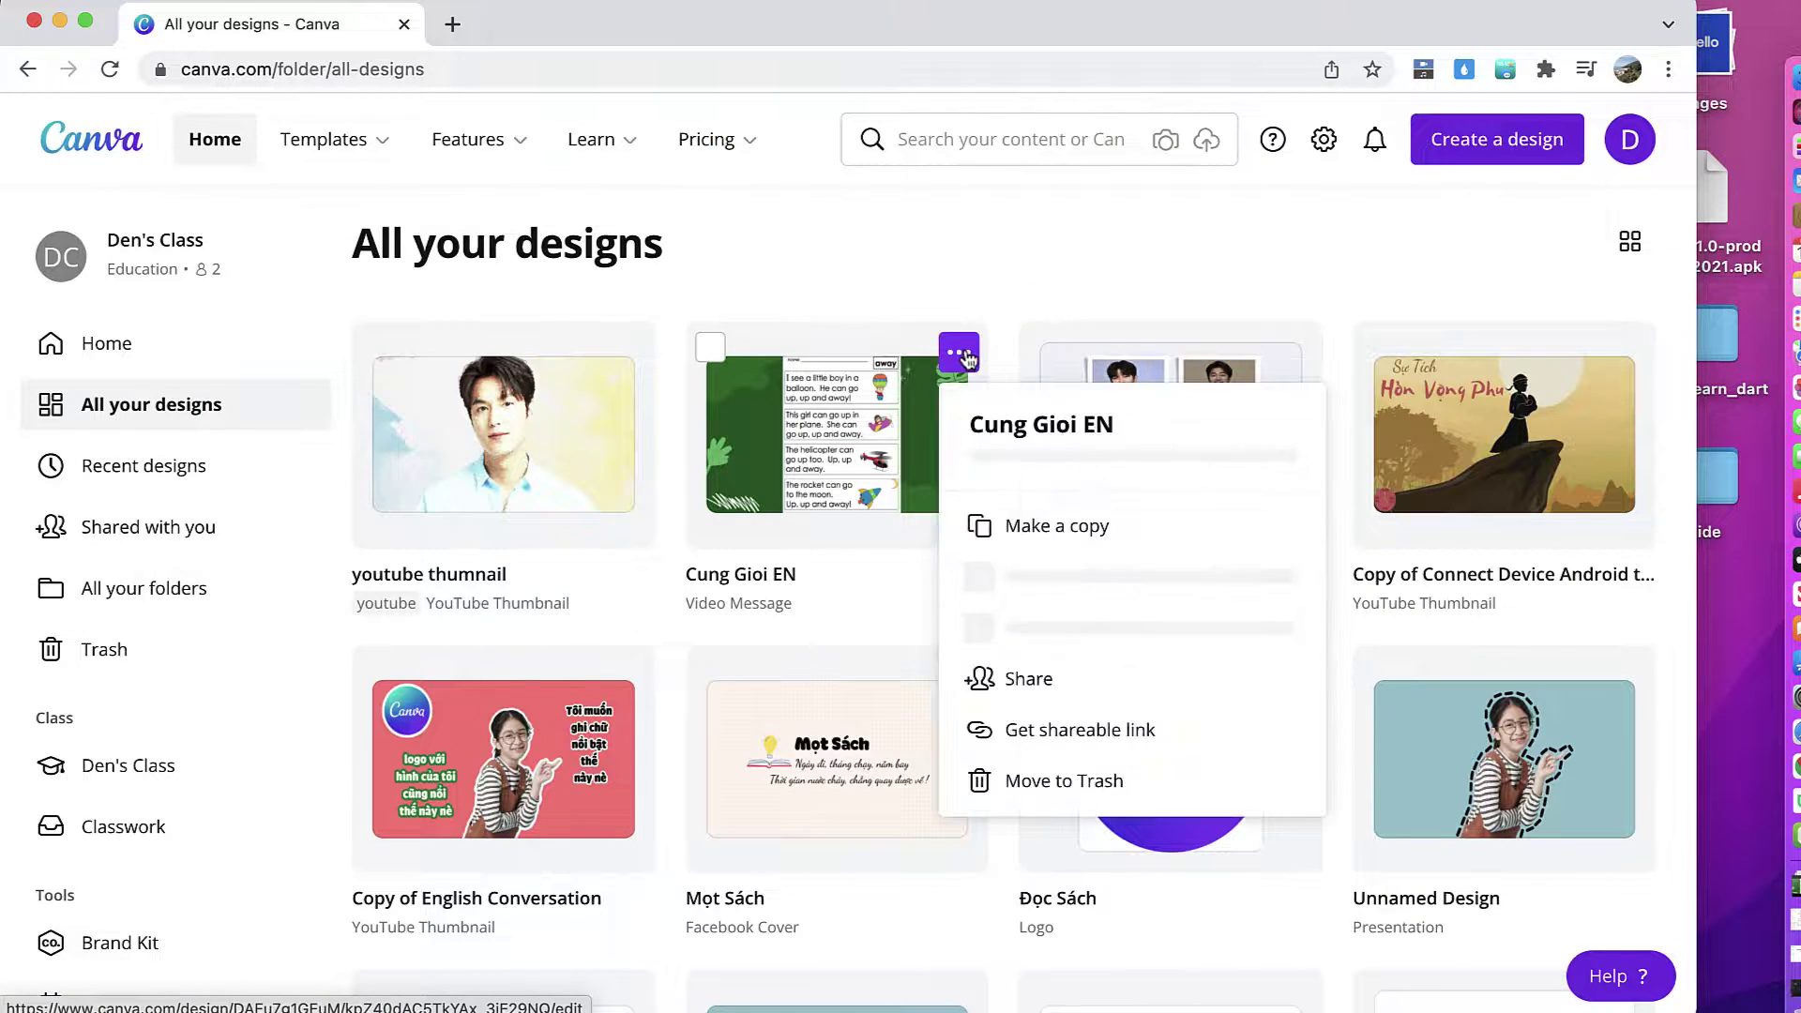
click(1084, 568)
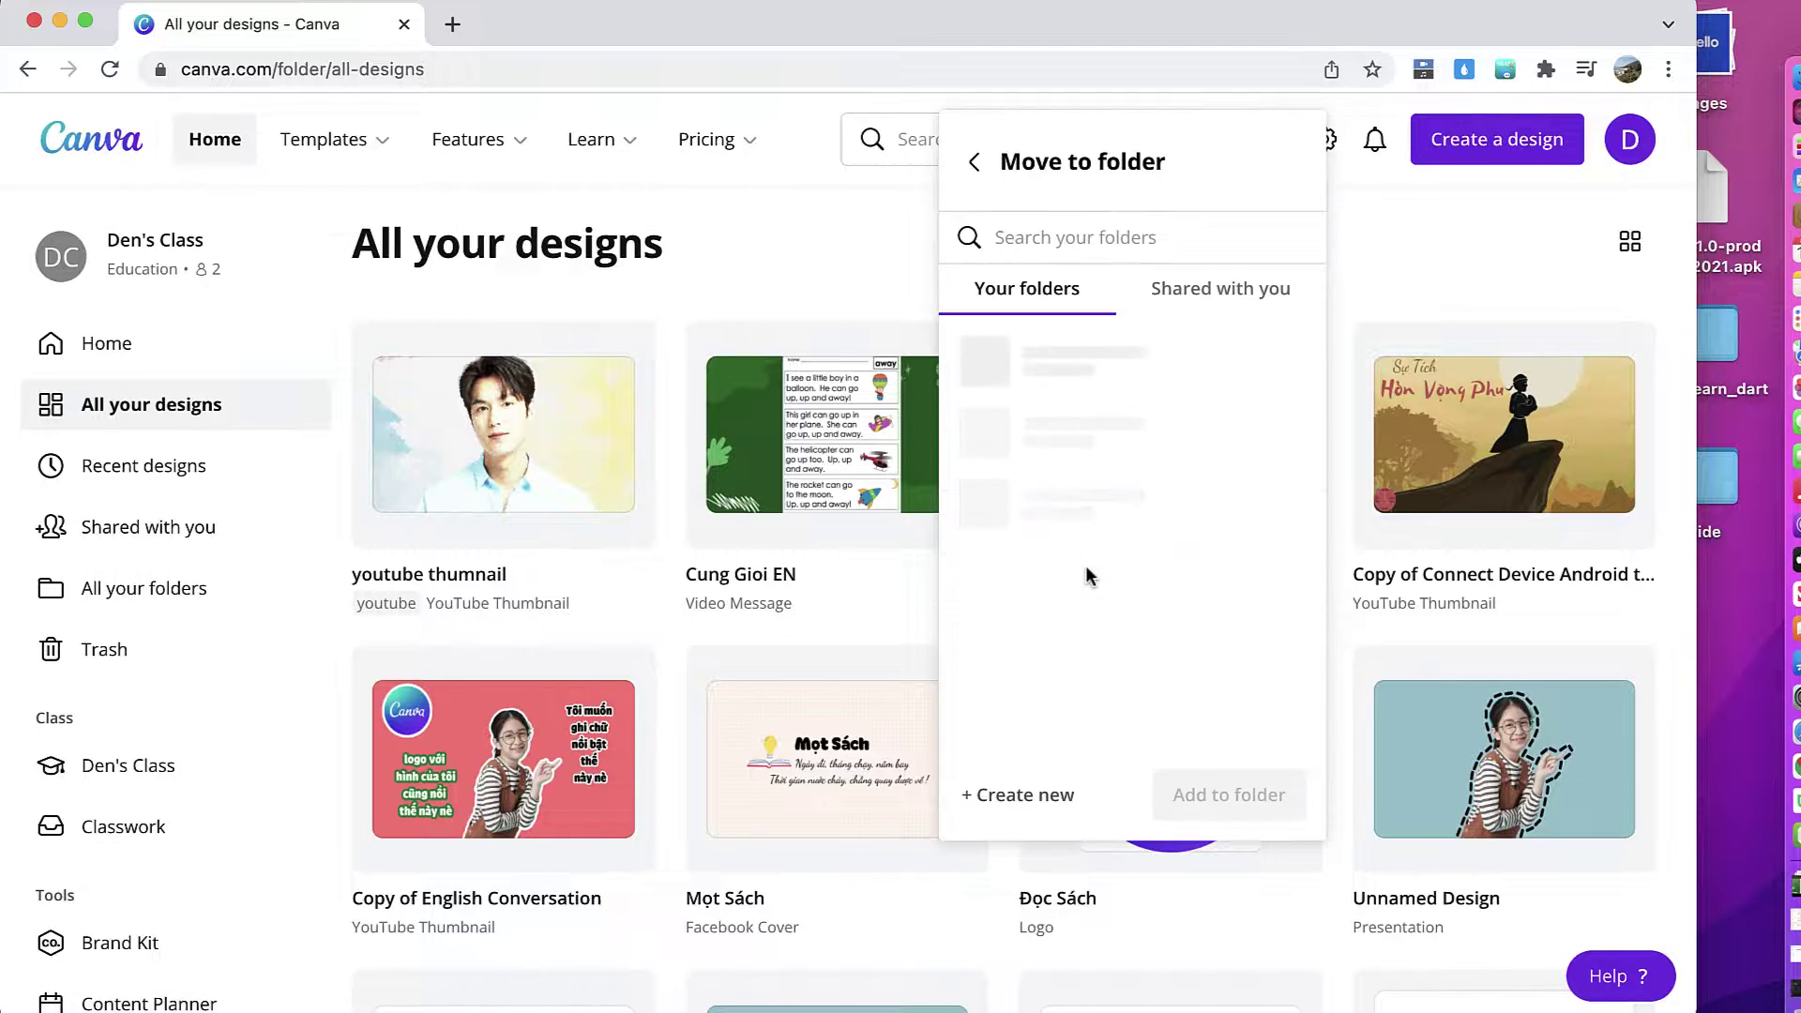
click(1085, 383)
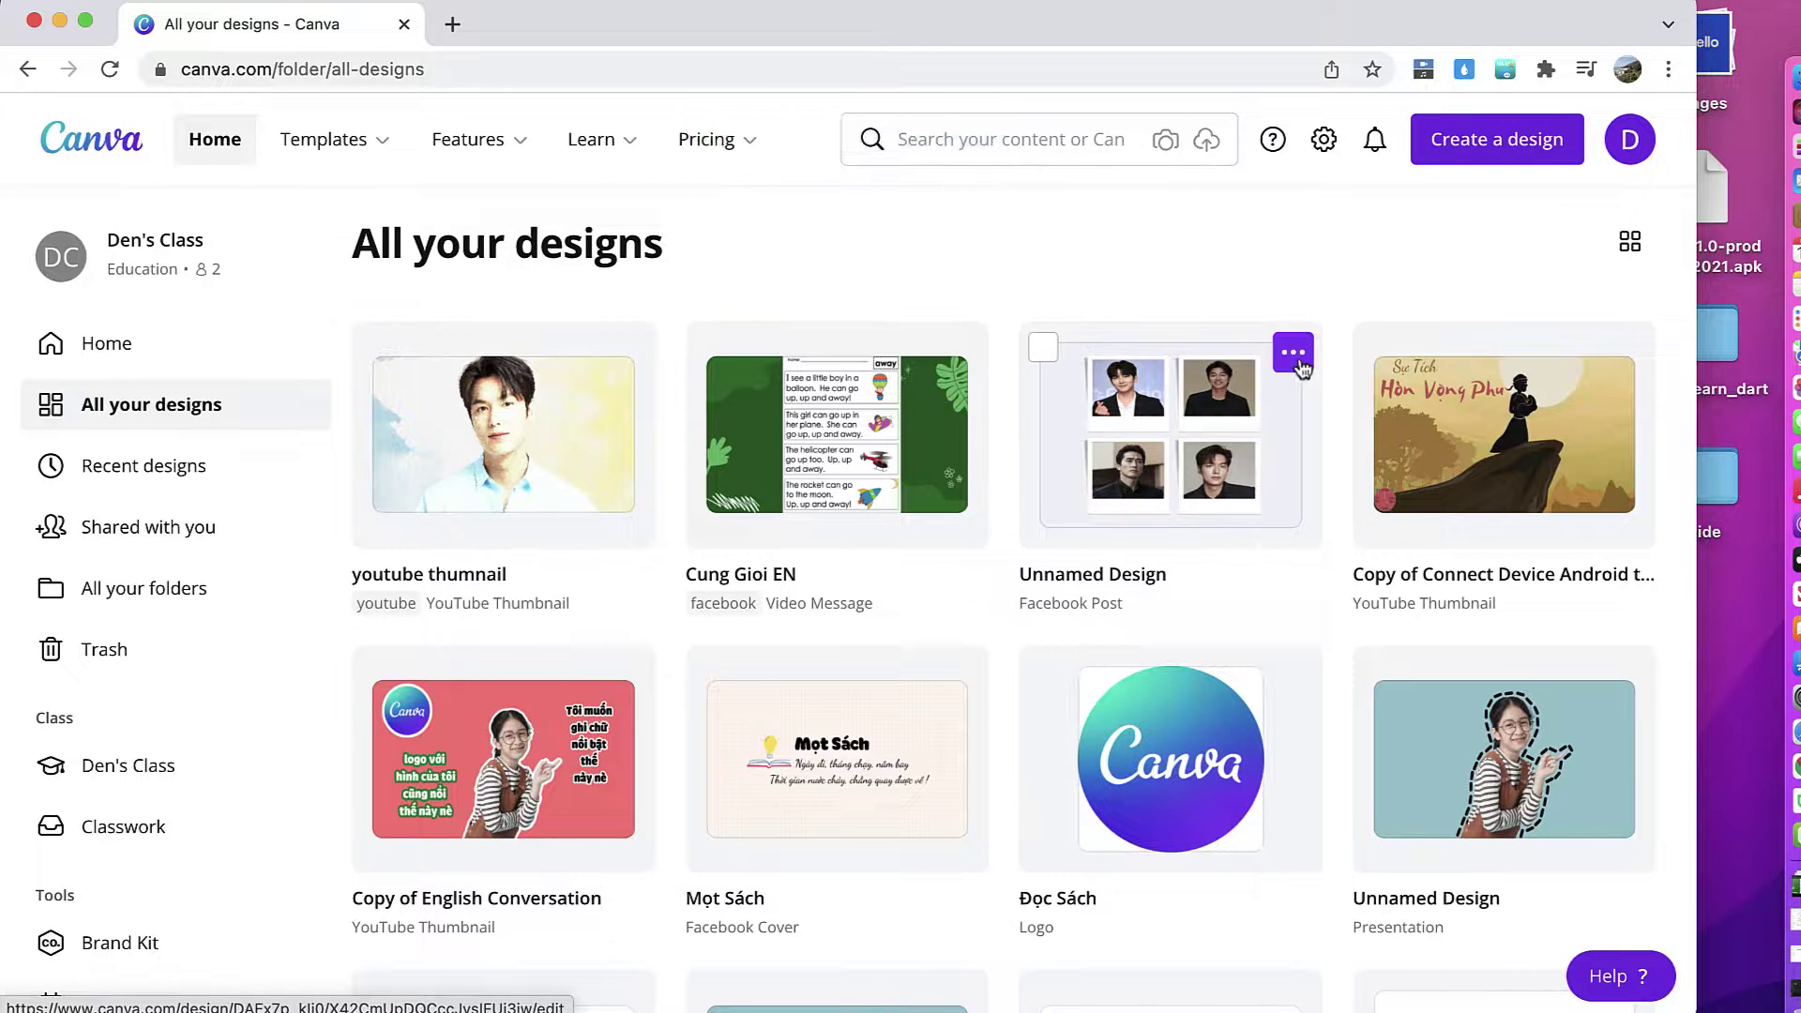
click(1290, 348)
click(1369, 566)
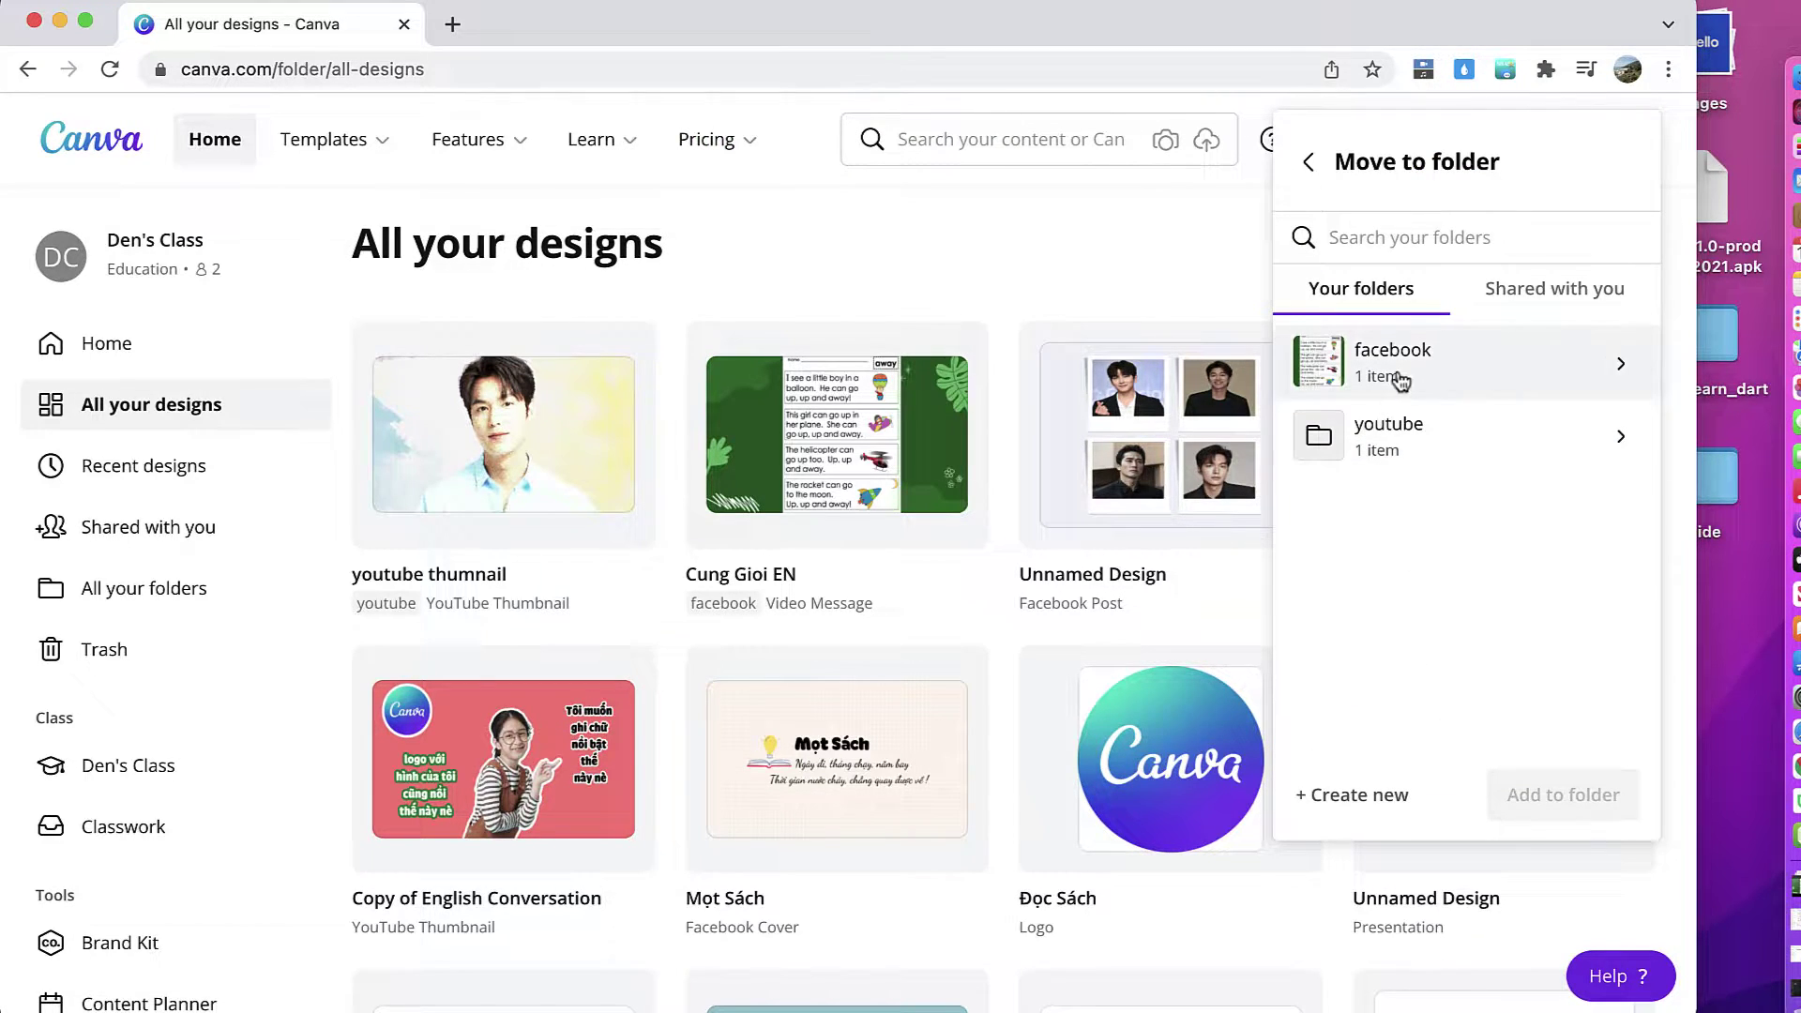
click(1524, 794)
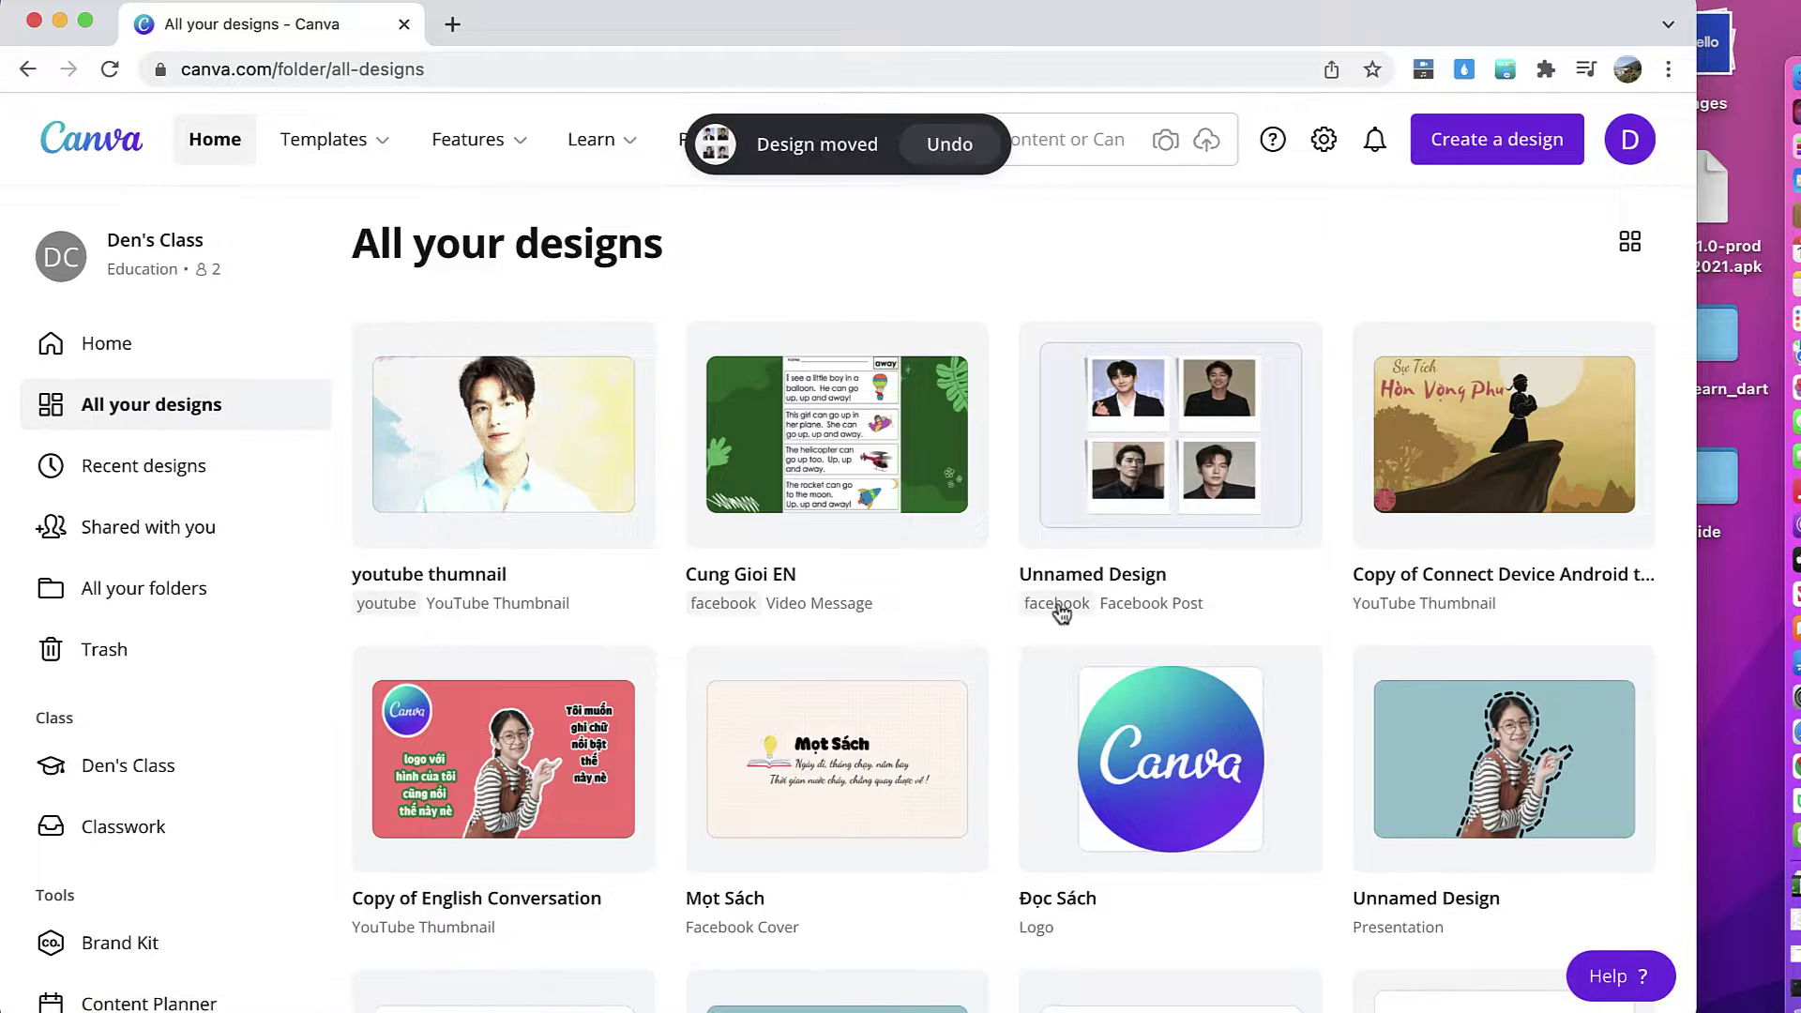
click(193, 587)
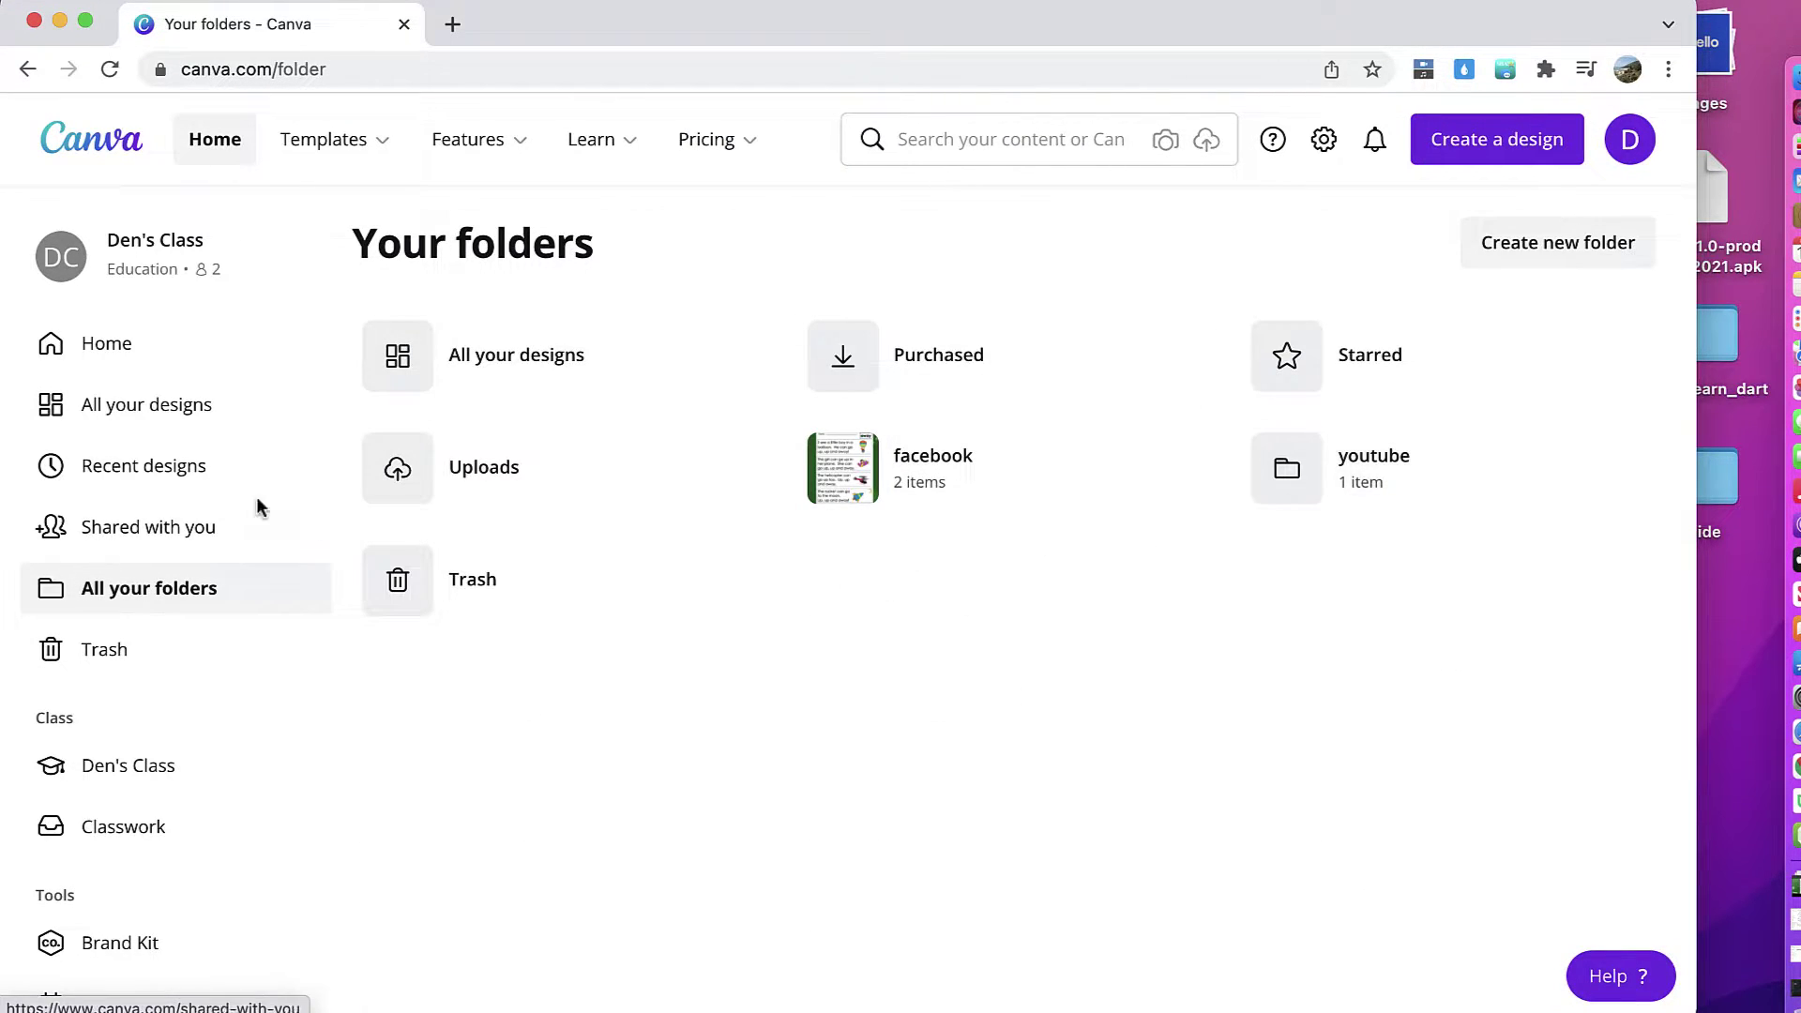
click(161, 424)
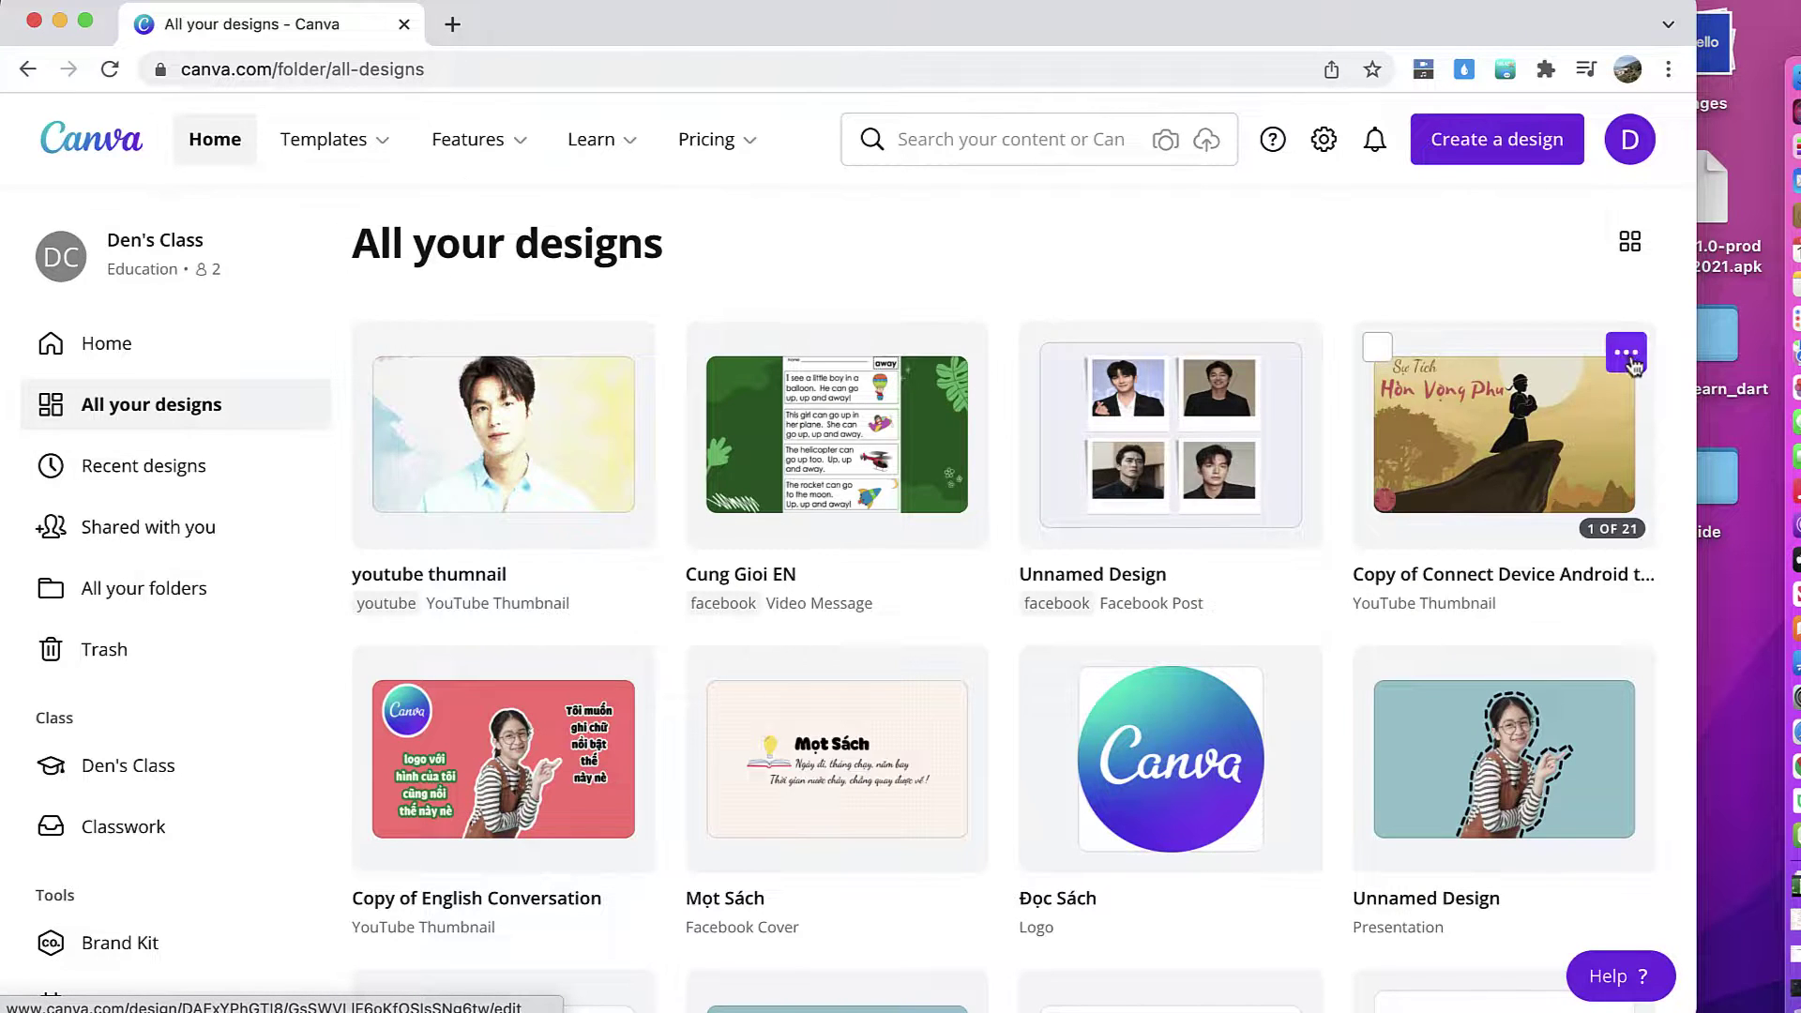
Step: Move the Connect Device Android copy into the youtube folder
click(1634, 366)
click(1468, 621)
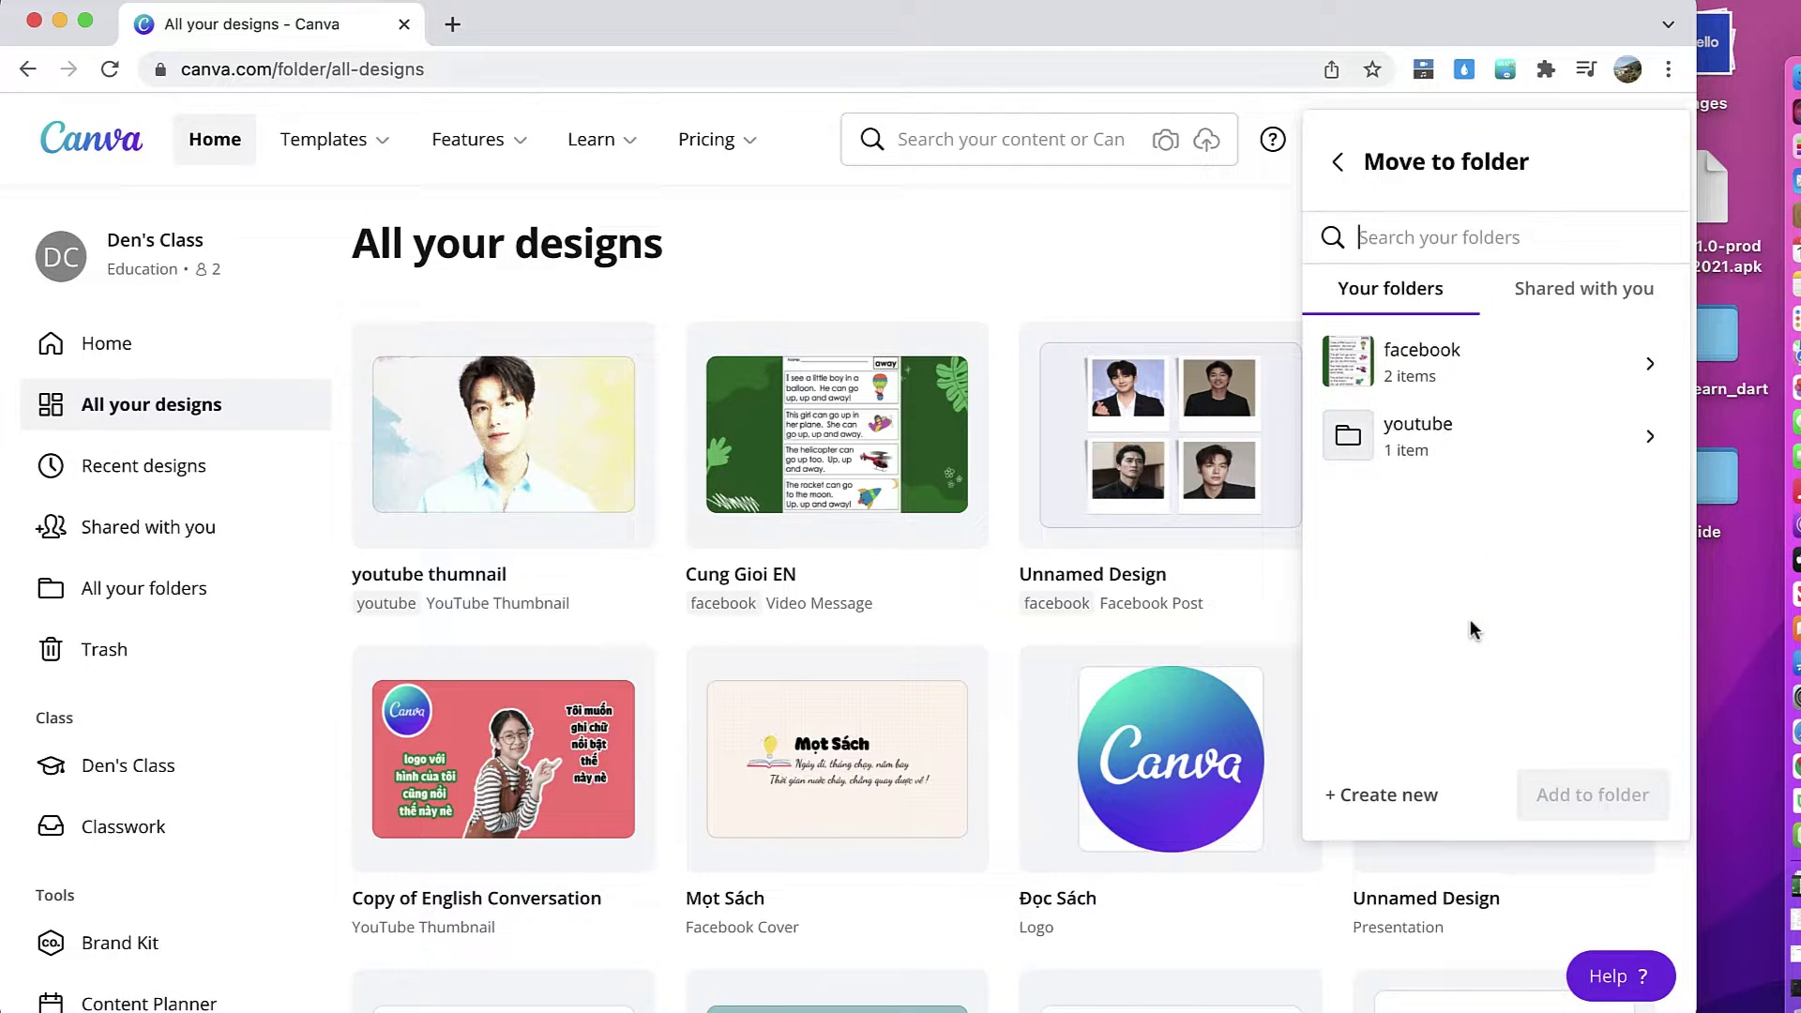
click(1419, 441)
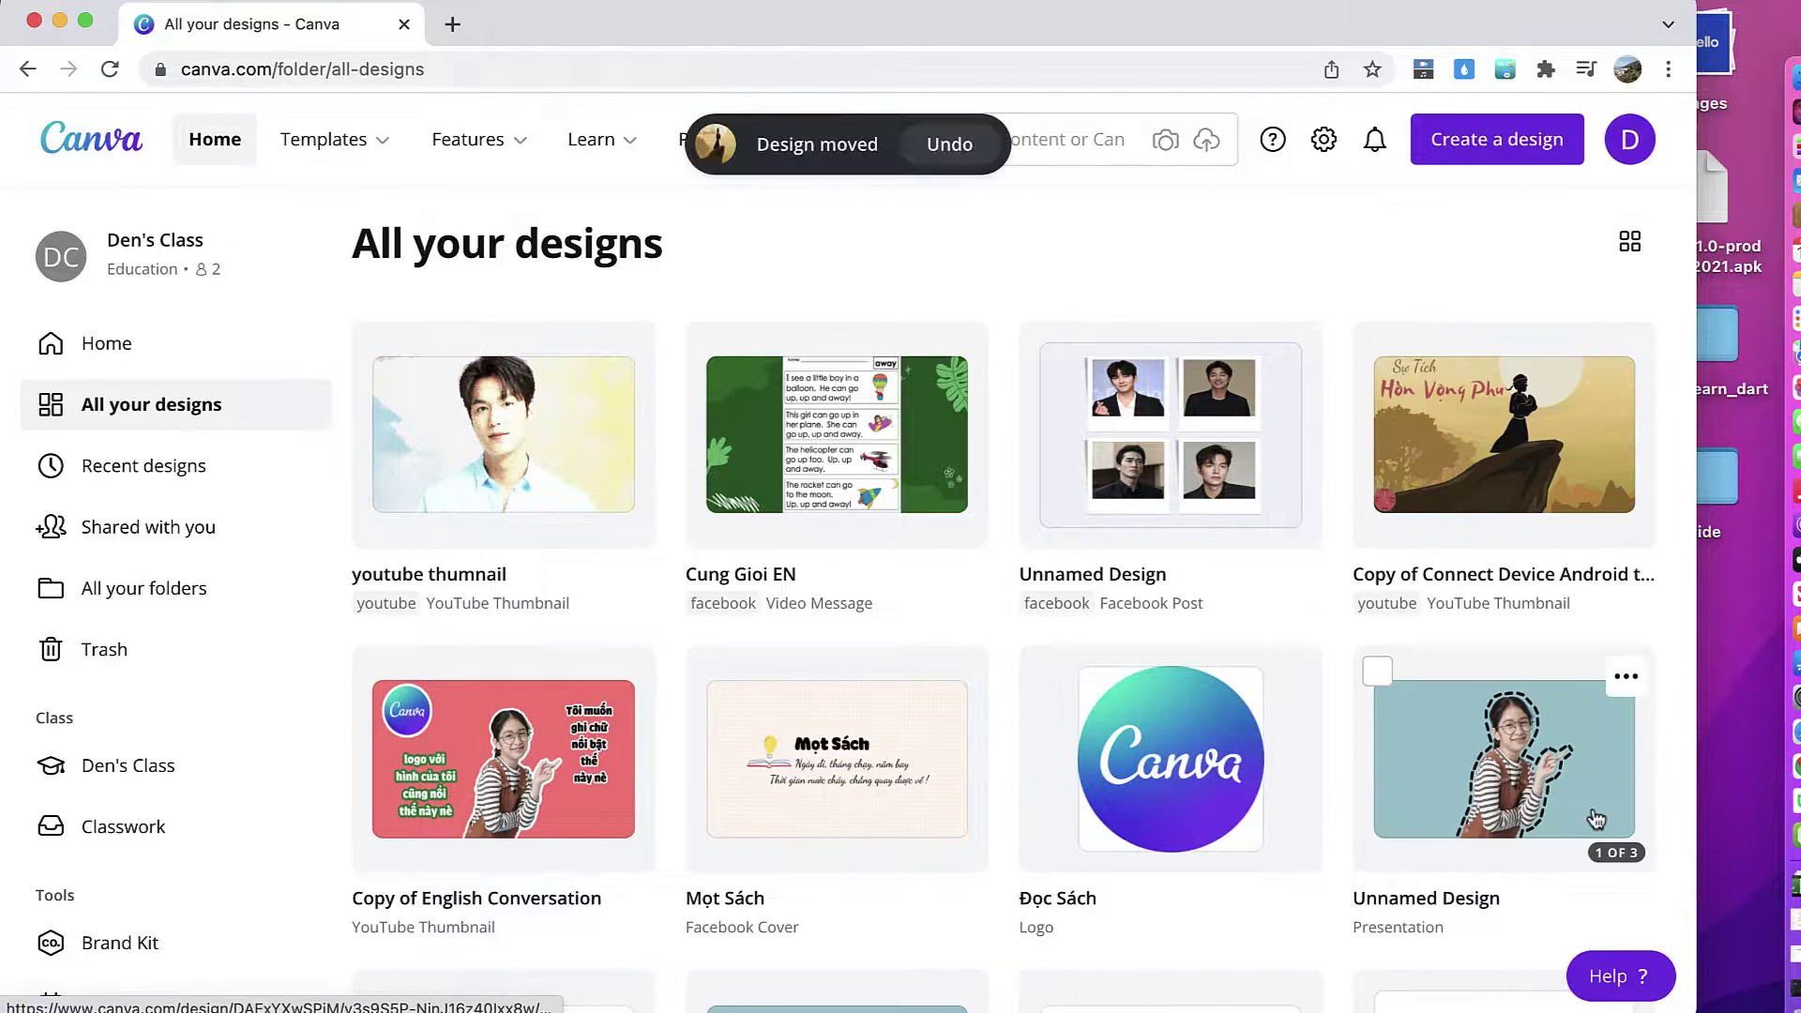
scroll(1052, 682, down, 2)
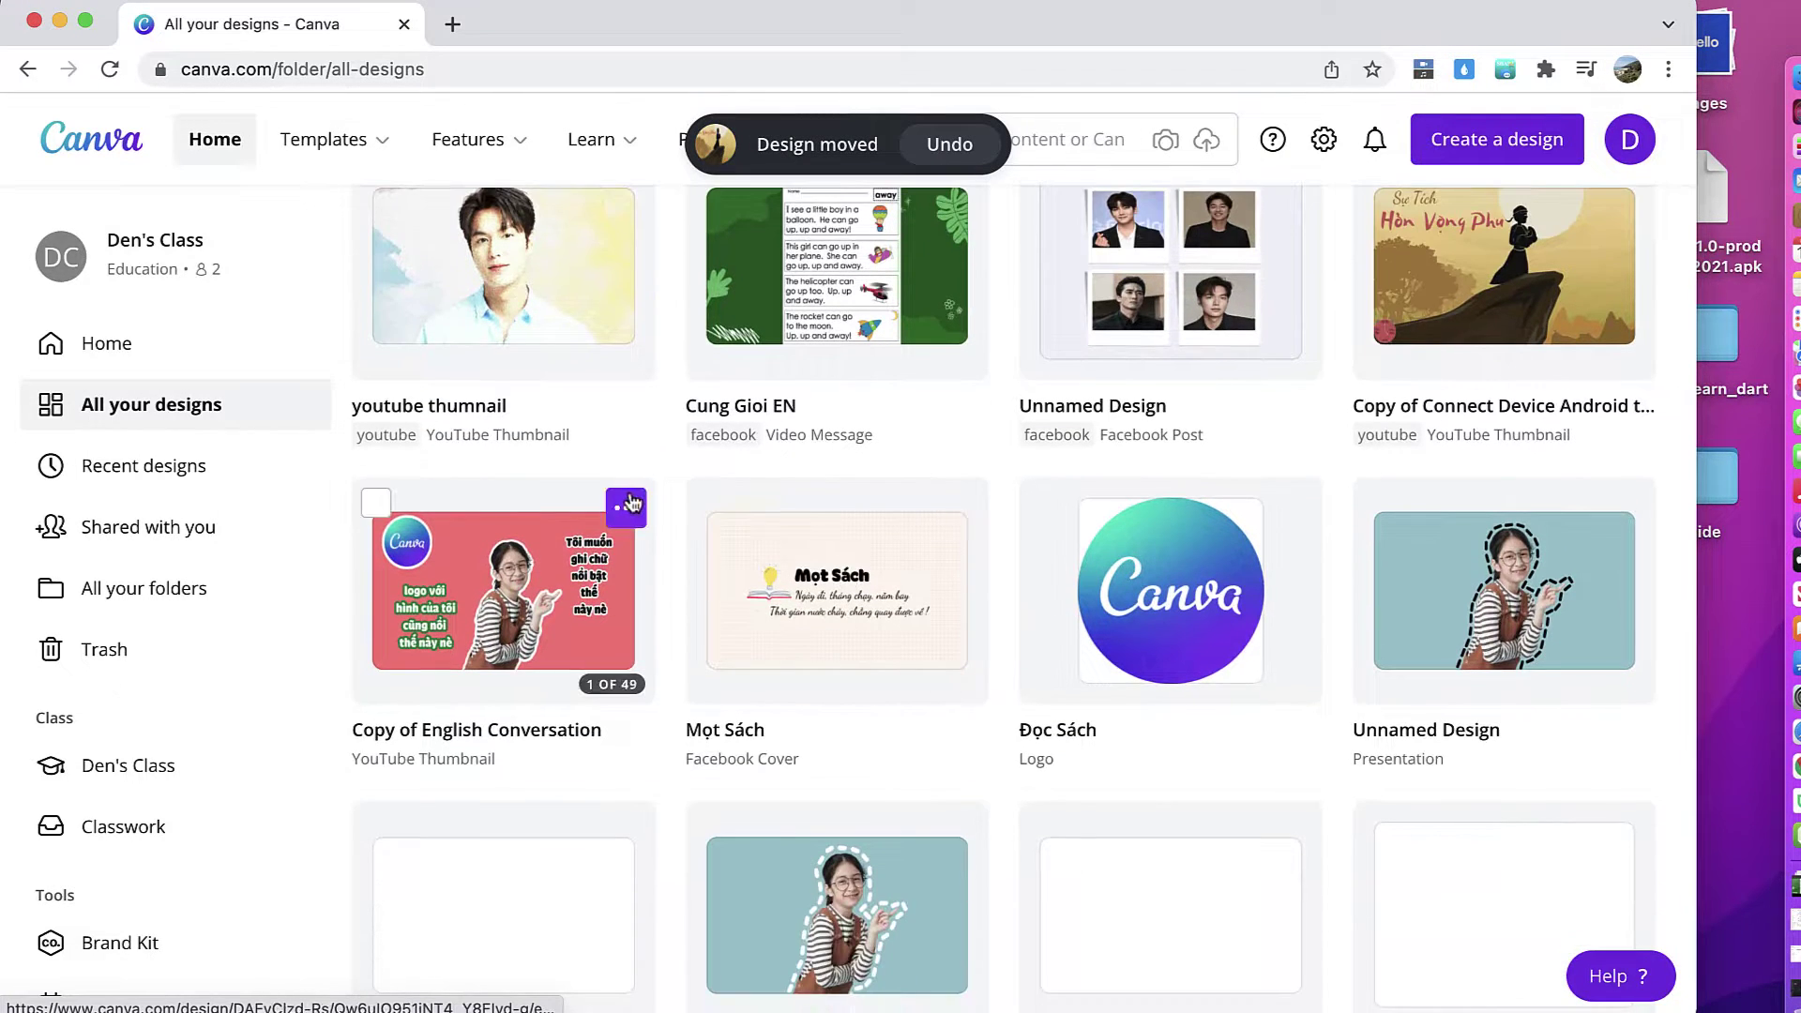
Step: Move Copy of English Conversation into youtube and open the youtube folder to check it
click(628, 504)
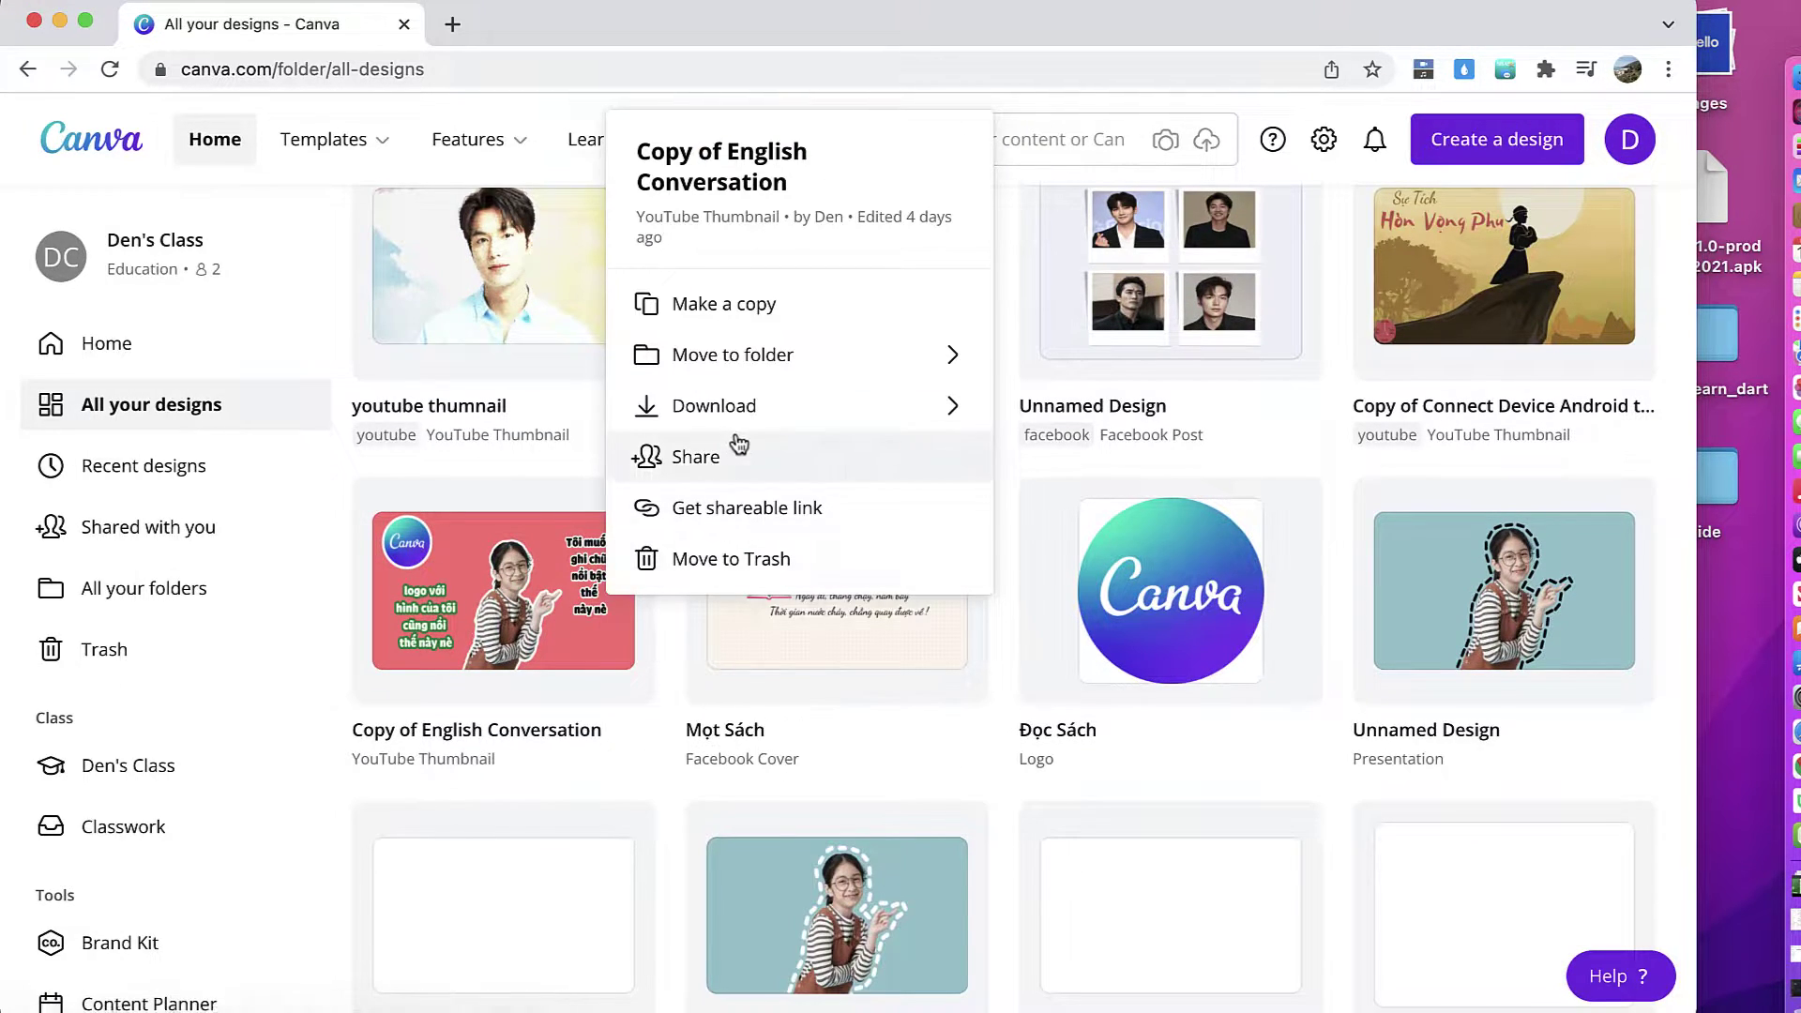
click(741, 350)
click(751, 439)
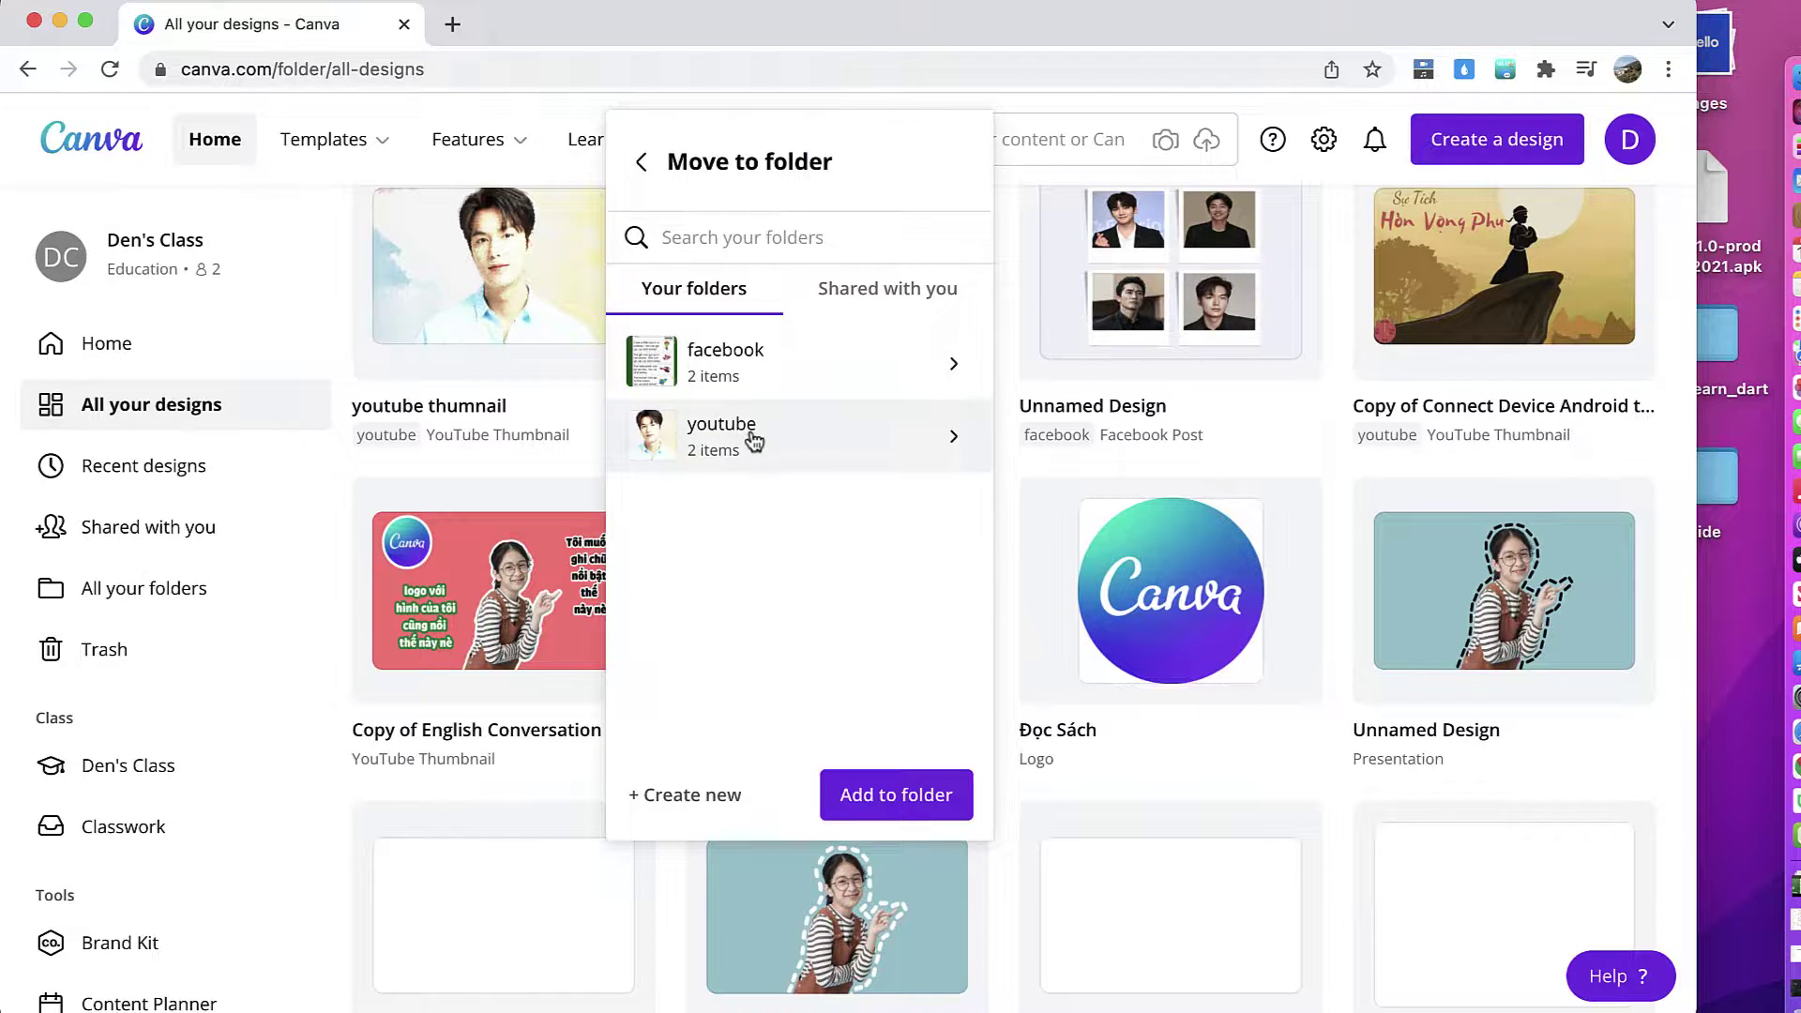
click(181, 592)
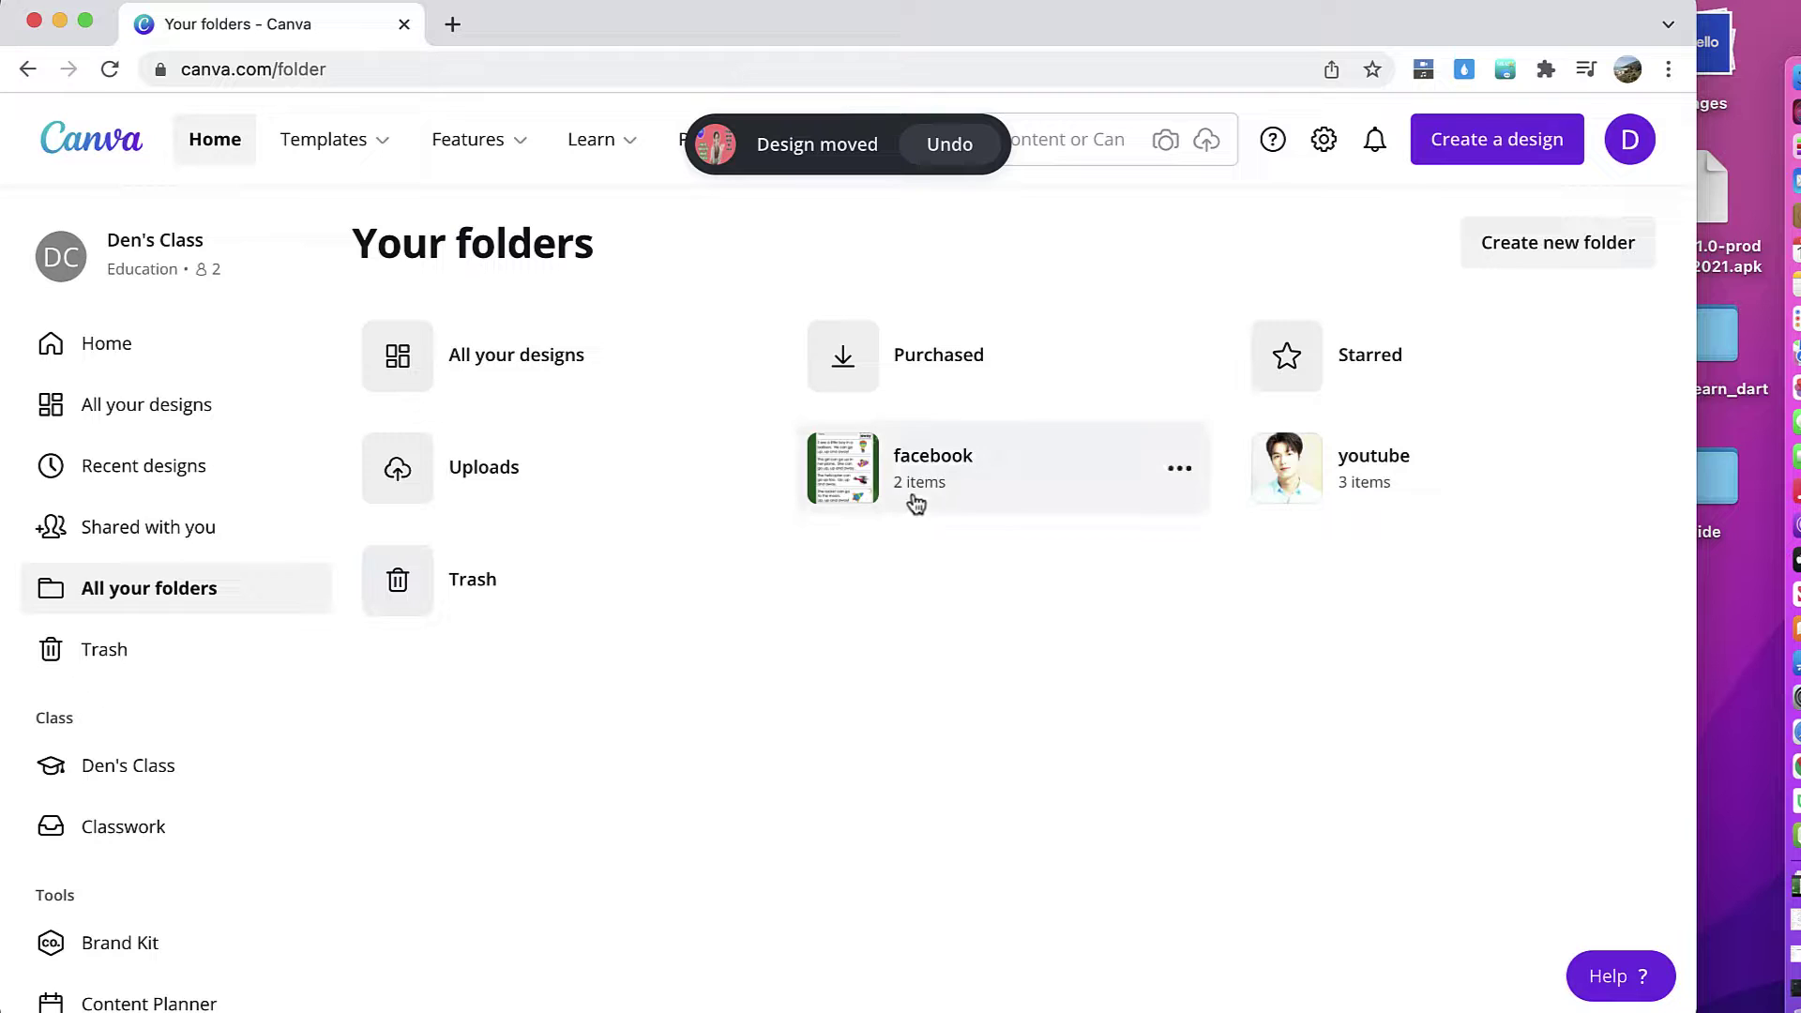
click(1325, 490)
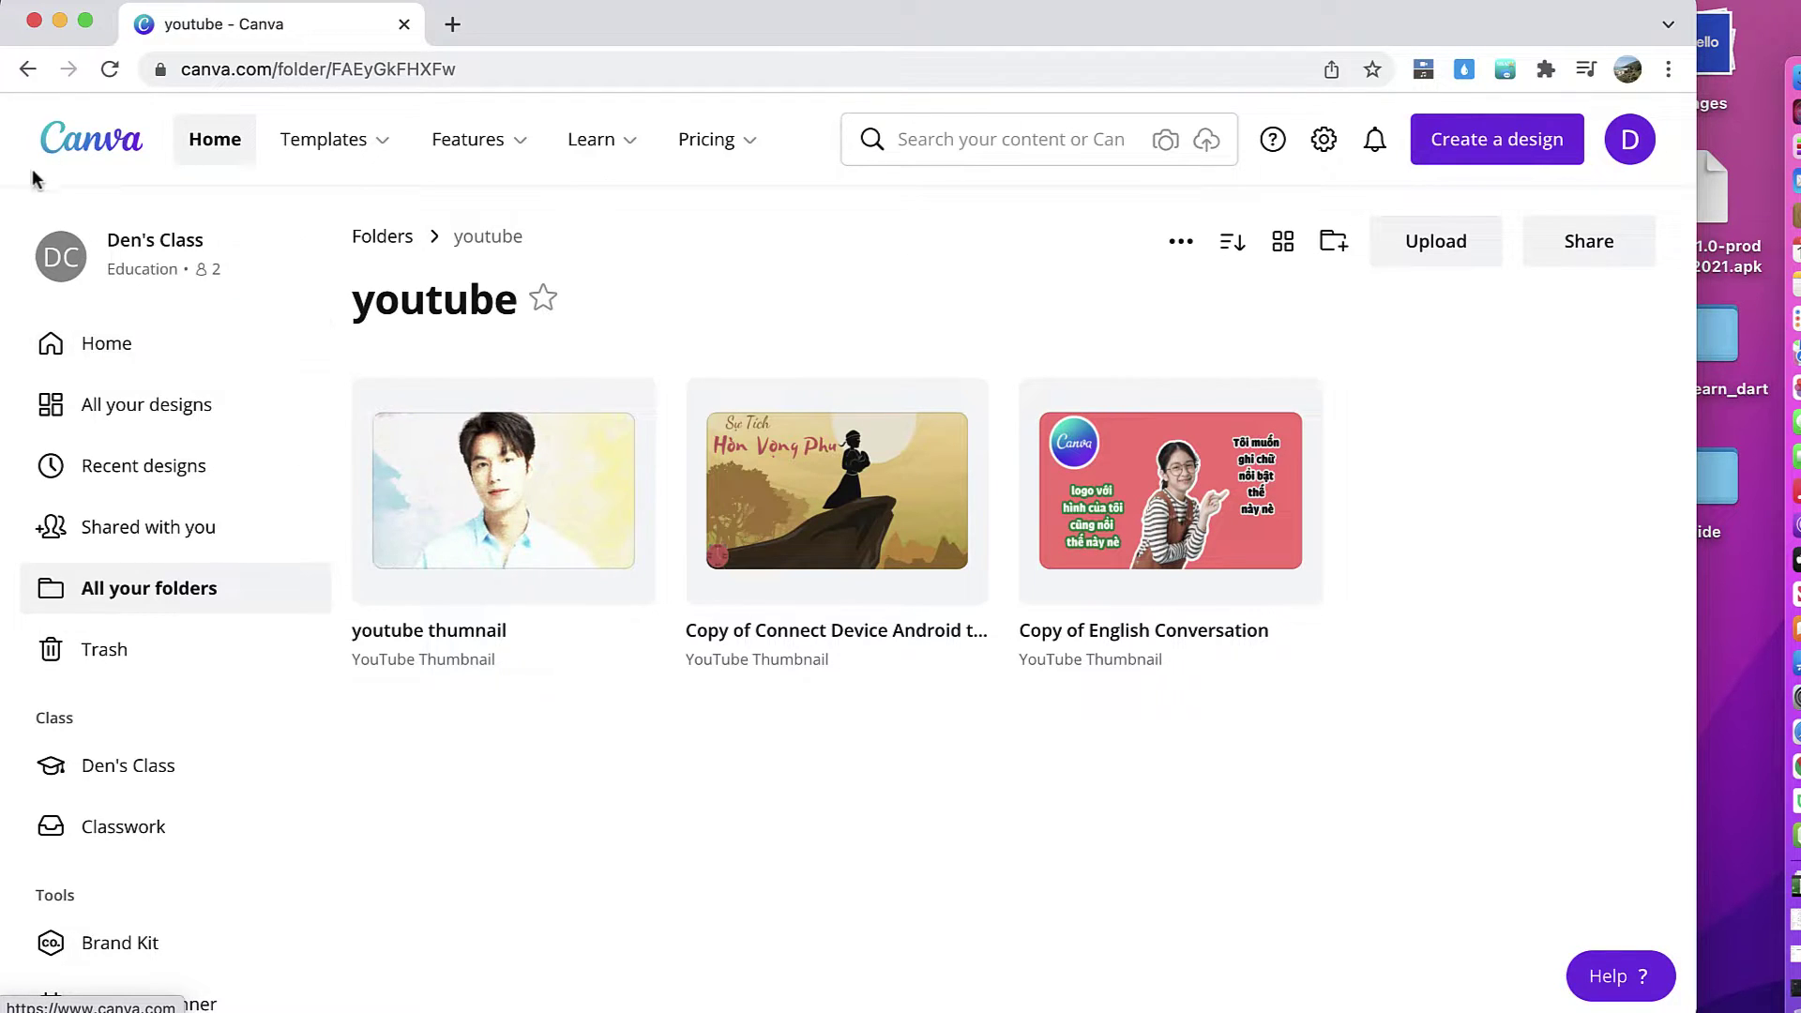
Step: Look inside the facebook folder, then browse All your designs to check the folder labels
click(25, 73)
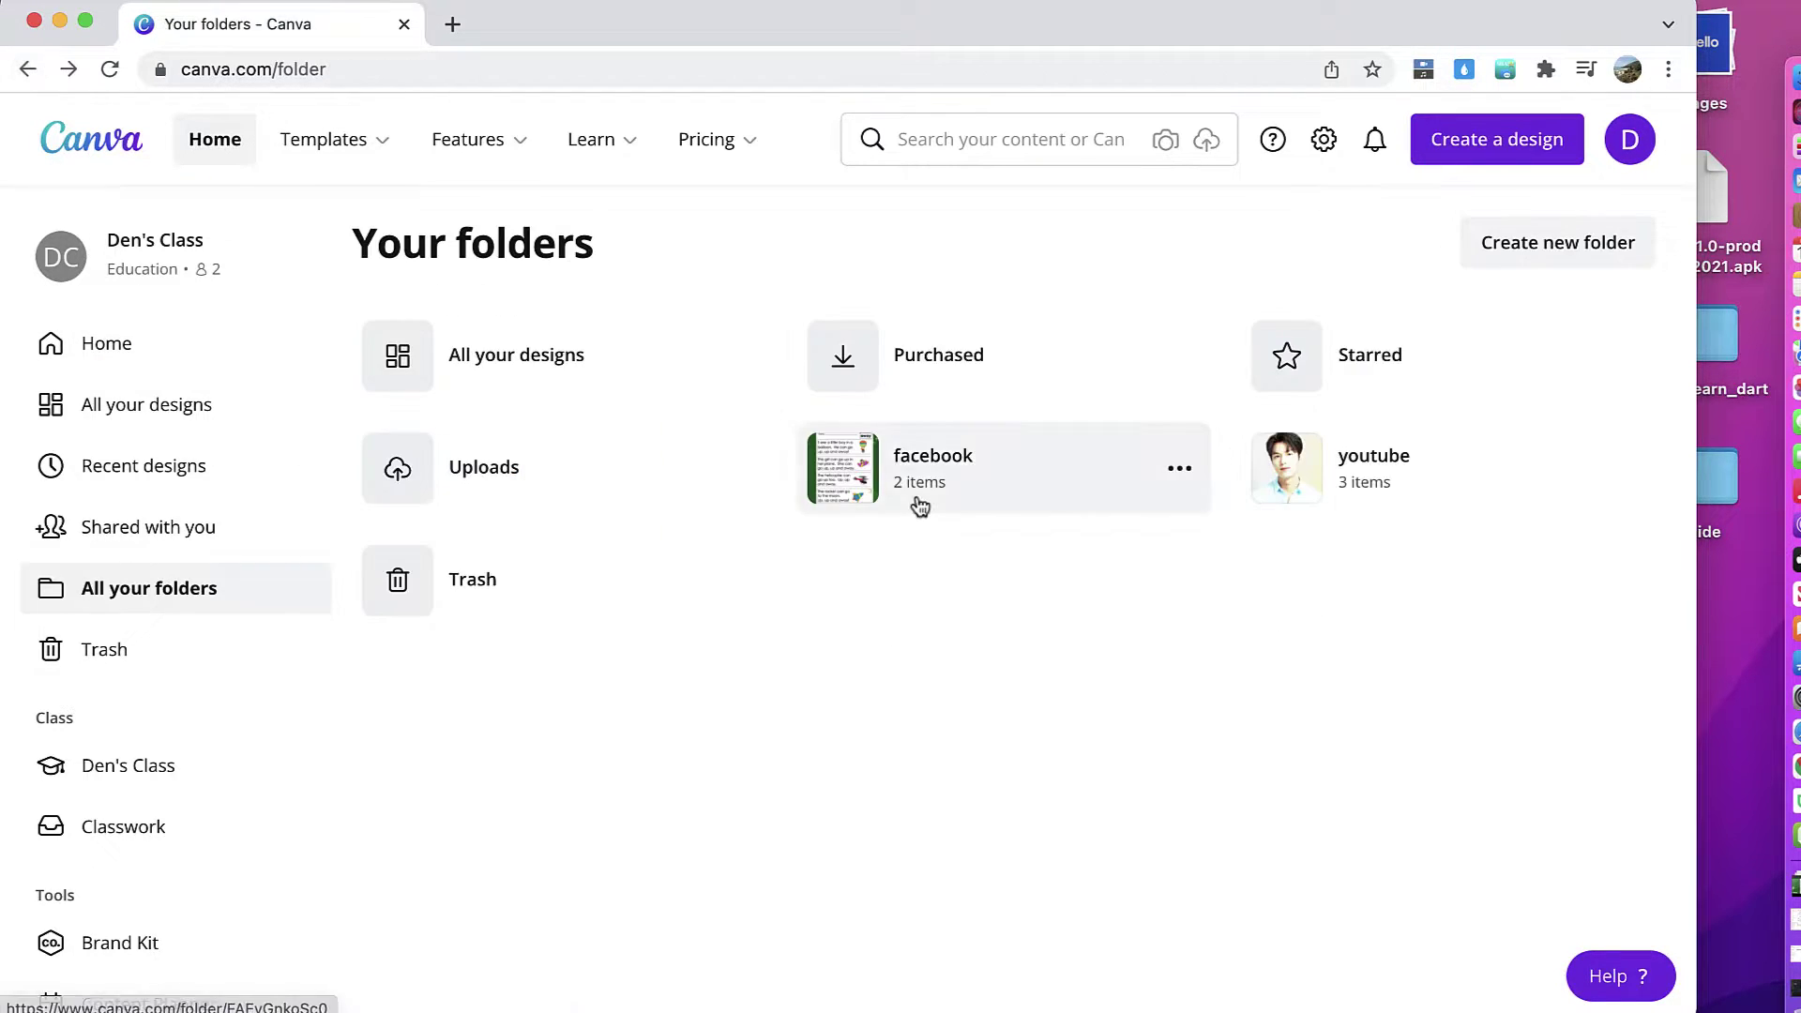
click(952, 480)
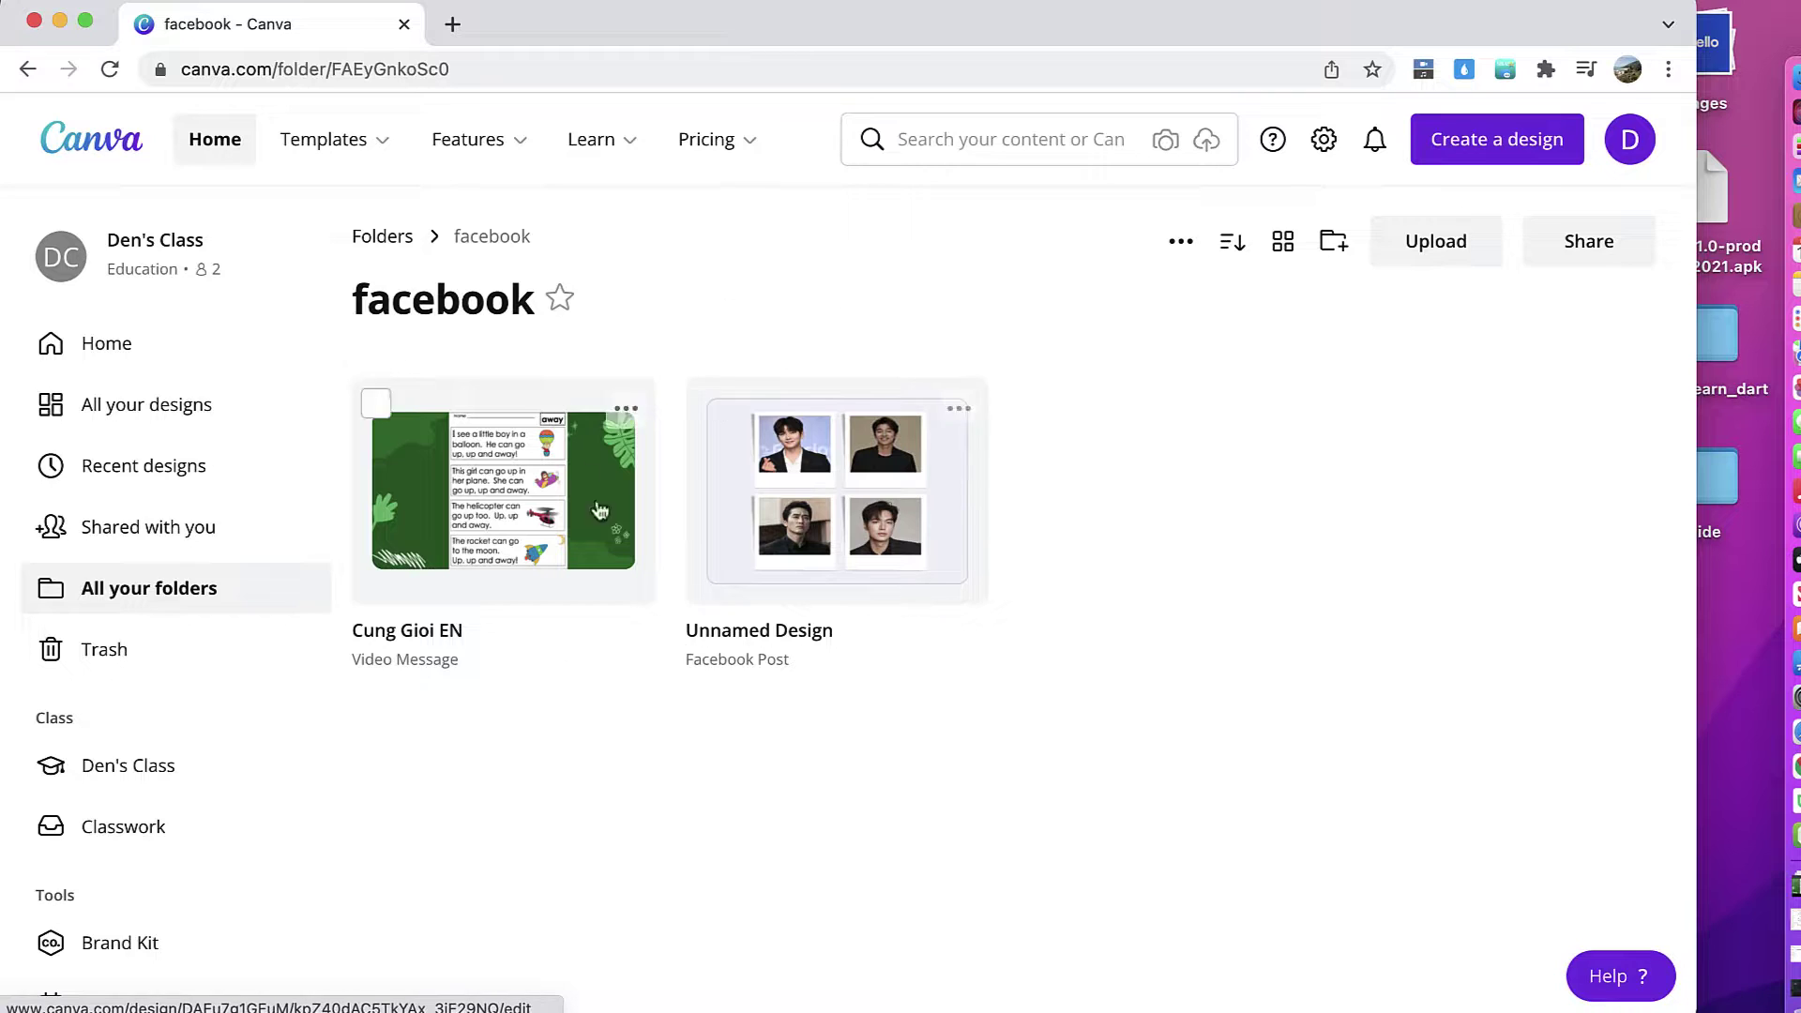
click(24, 69)
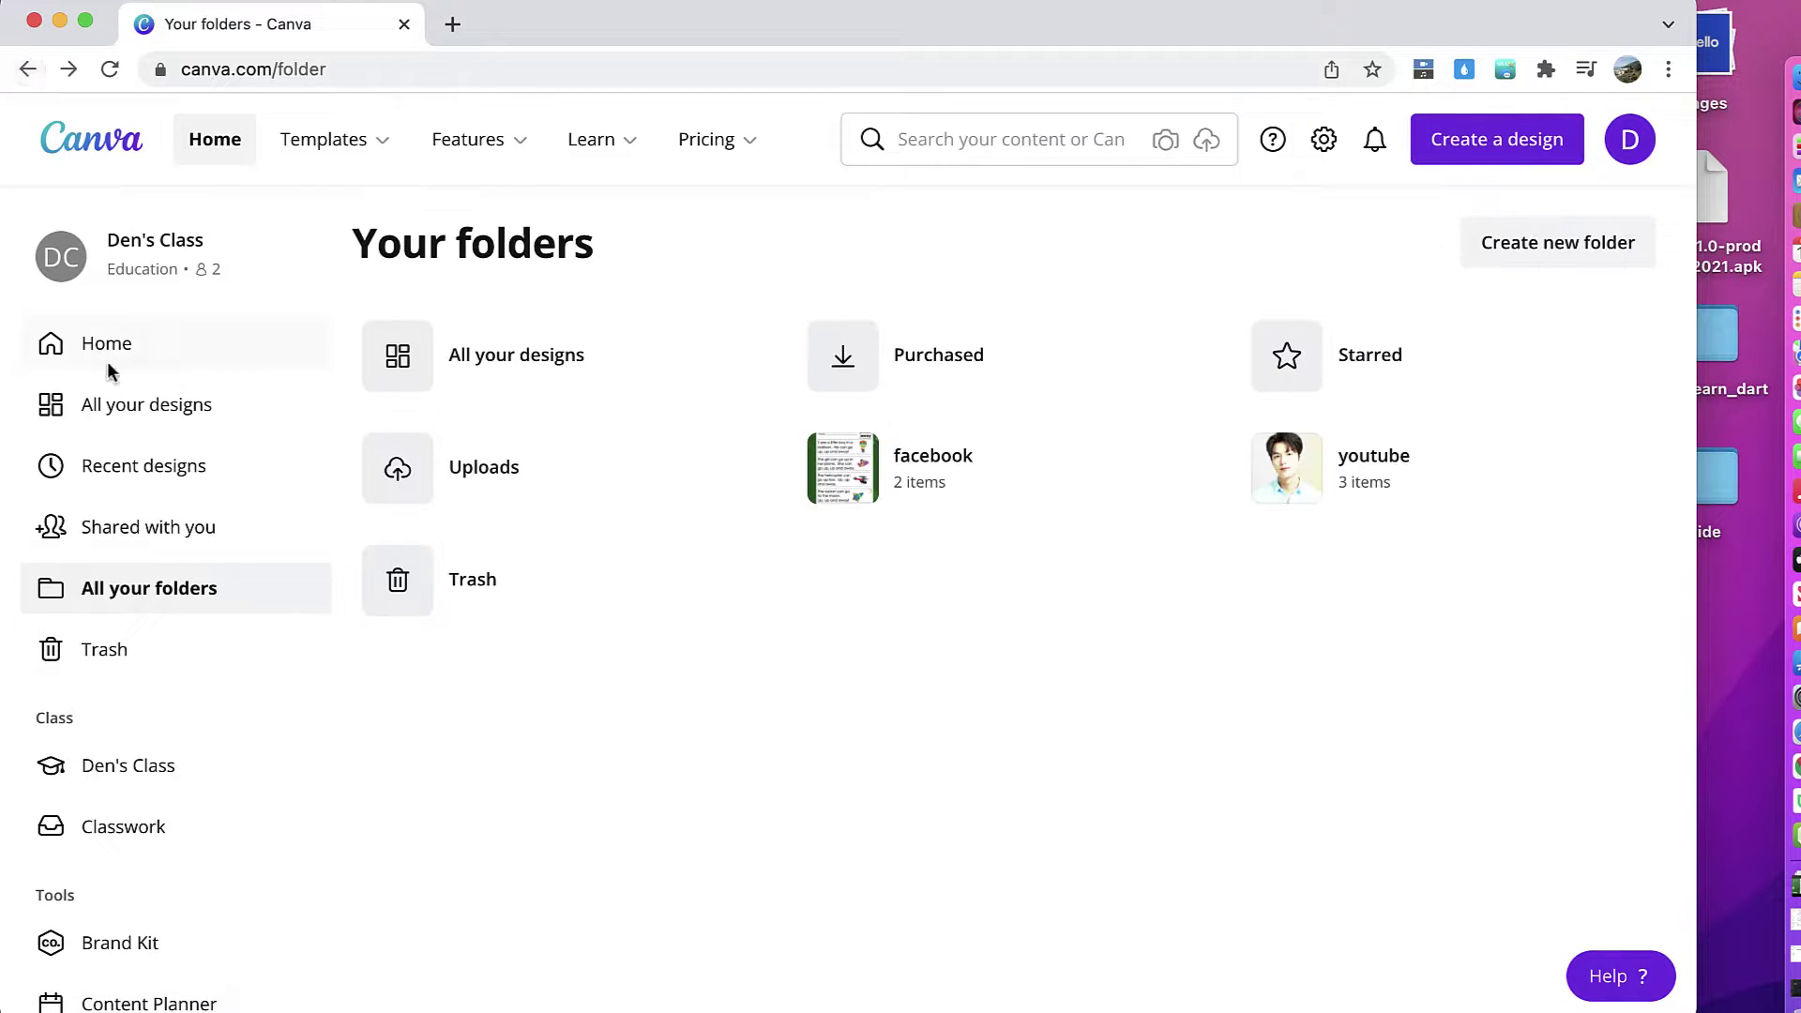
click(138, 411)
scroll(730, 632, down, 3)
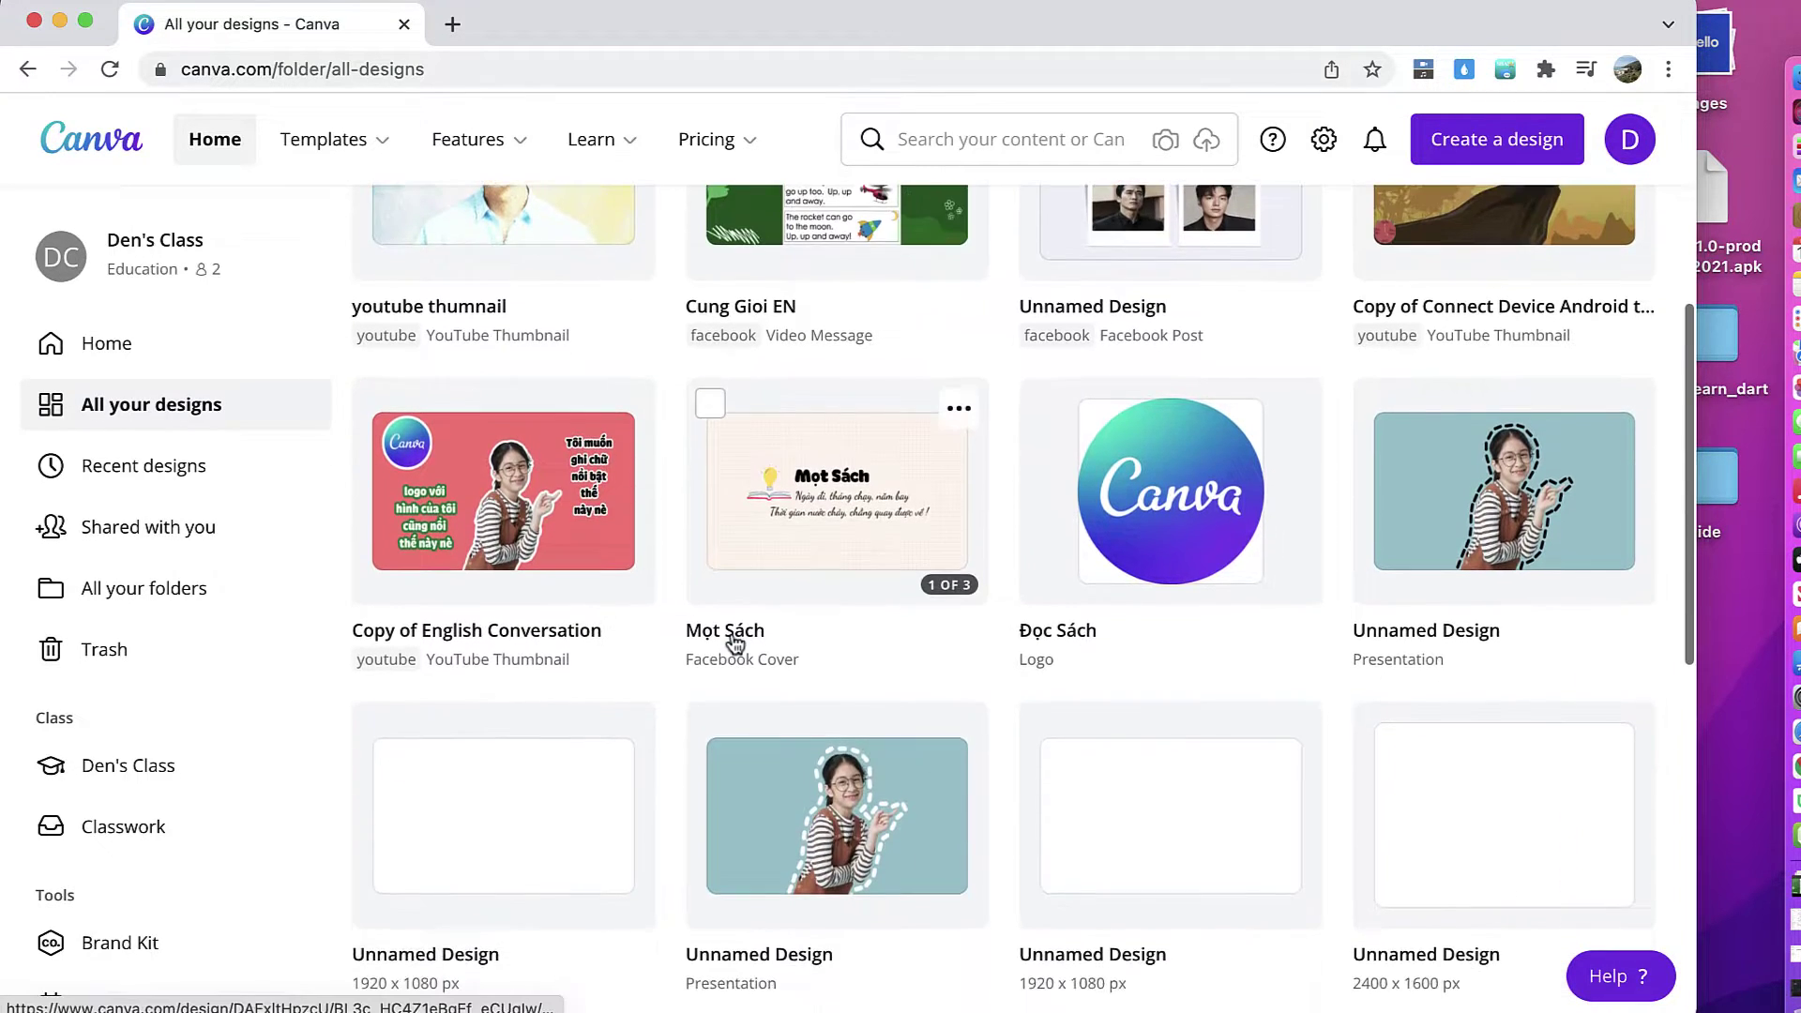
scroll(732, 635, down, 1)
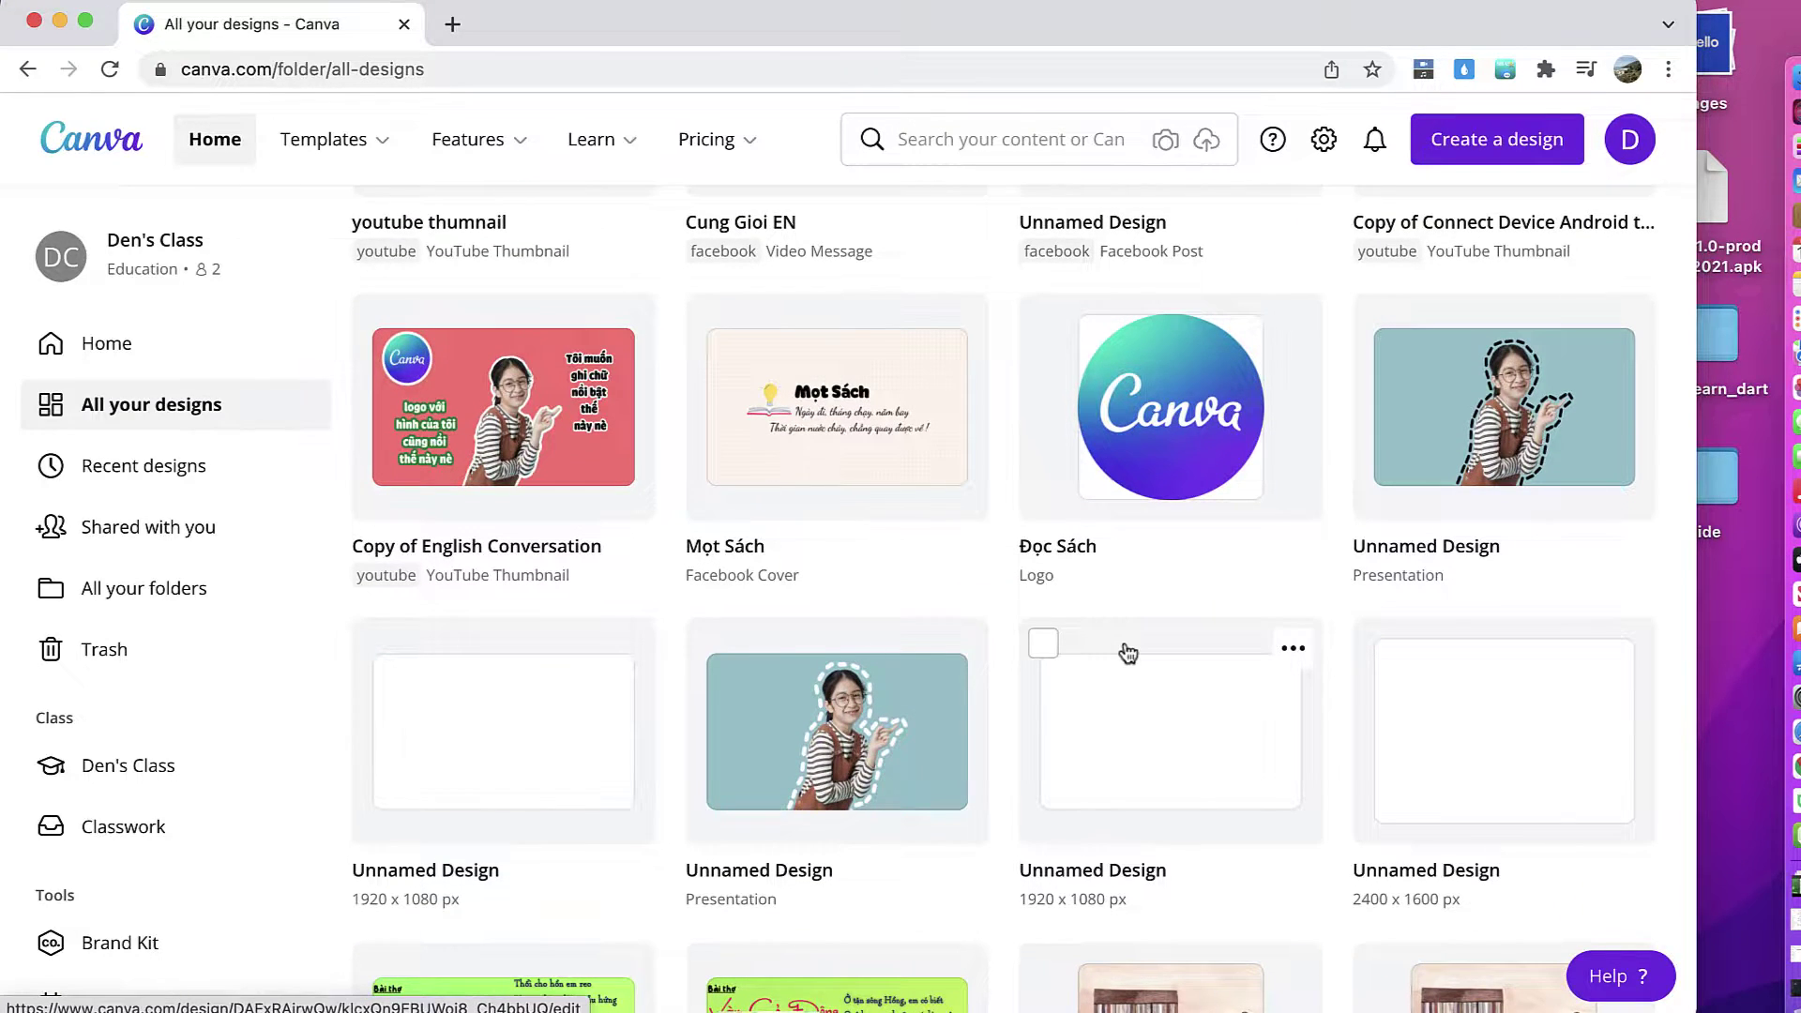
scroll(1128, 652, down, 4)
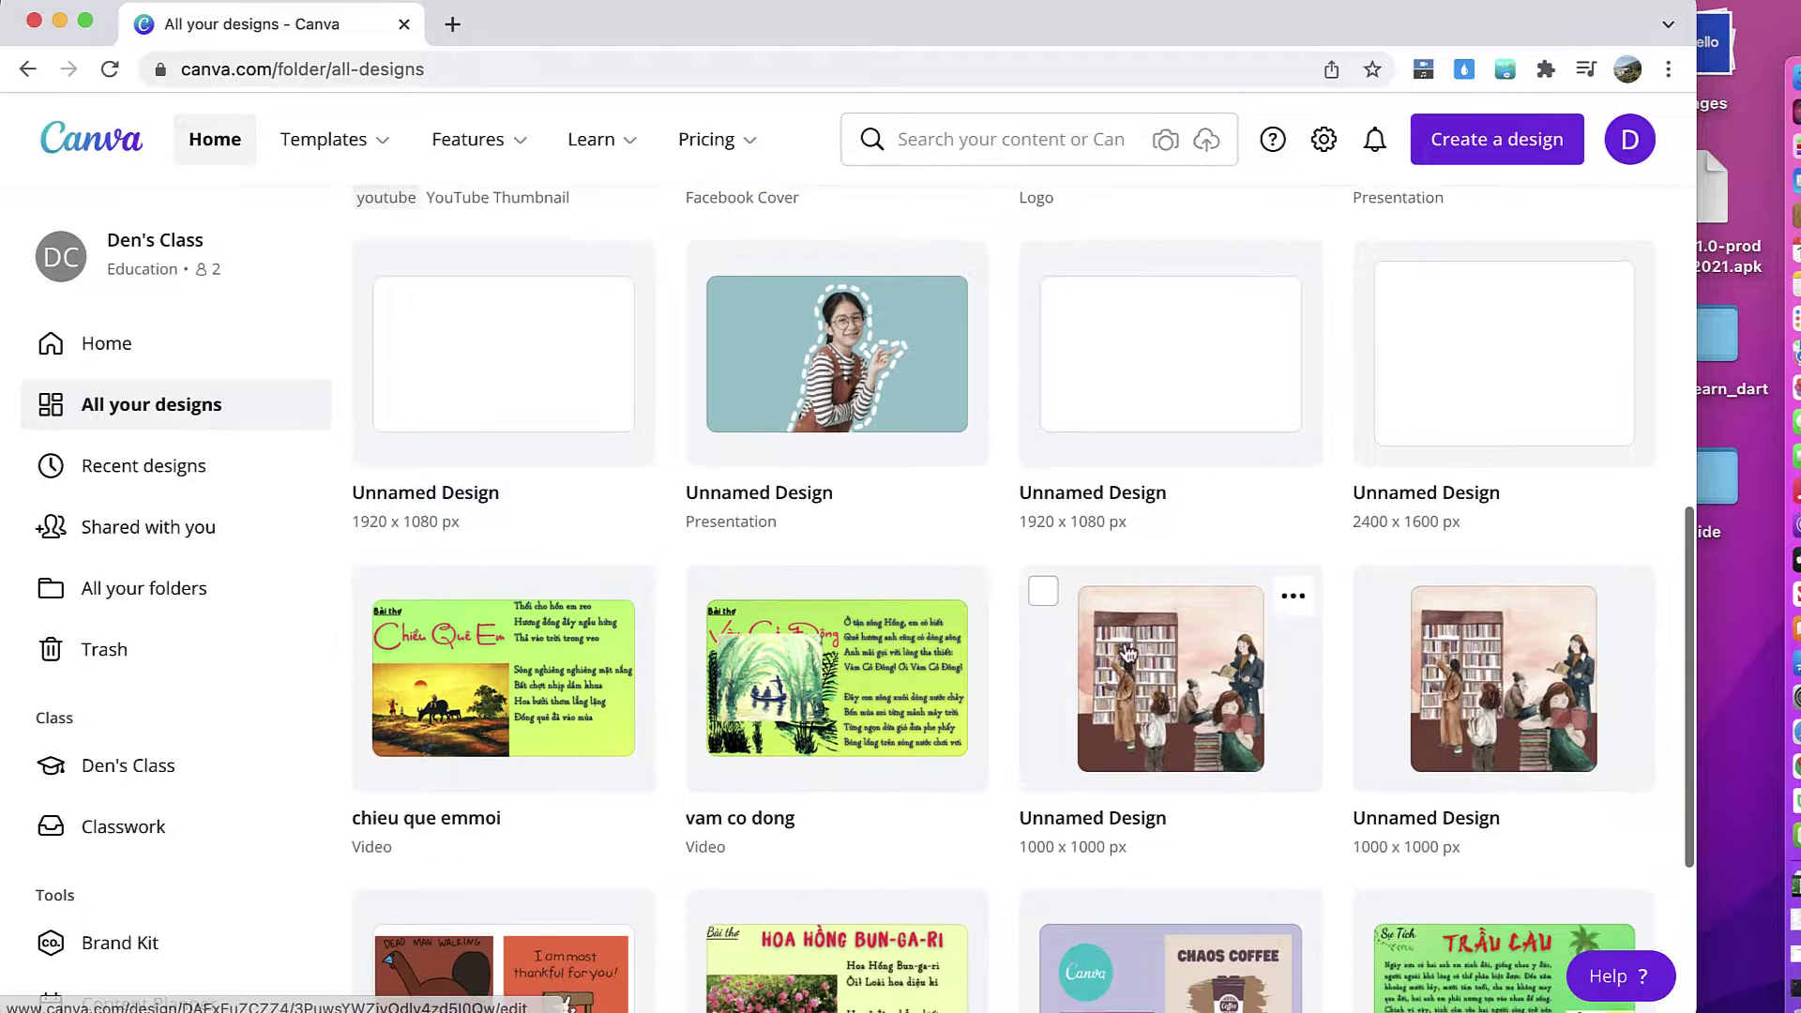
Step: Move chieu que emmoi into a new folder named 'video' and confirm it in the folders list
scroll(954, 626, down, 1)
click(626, 488)
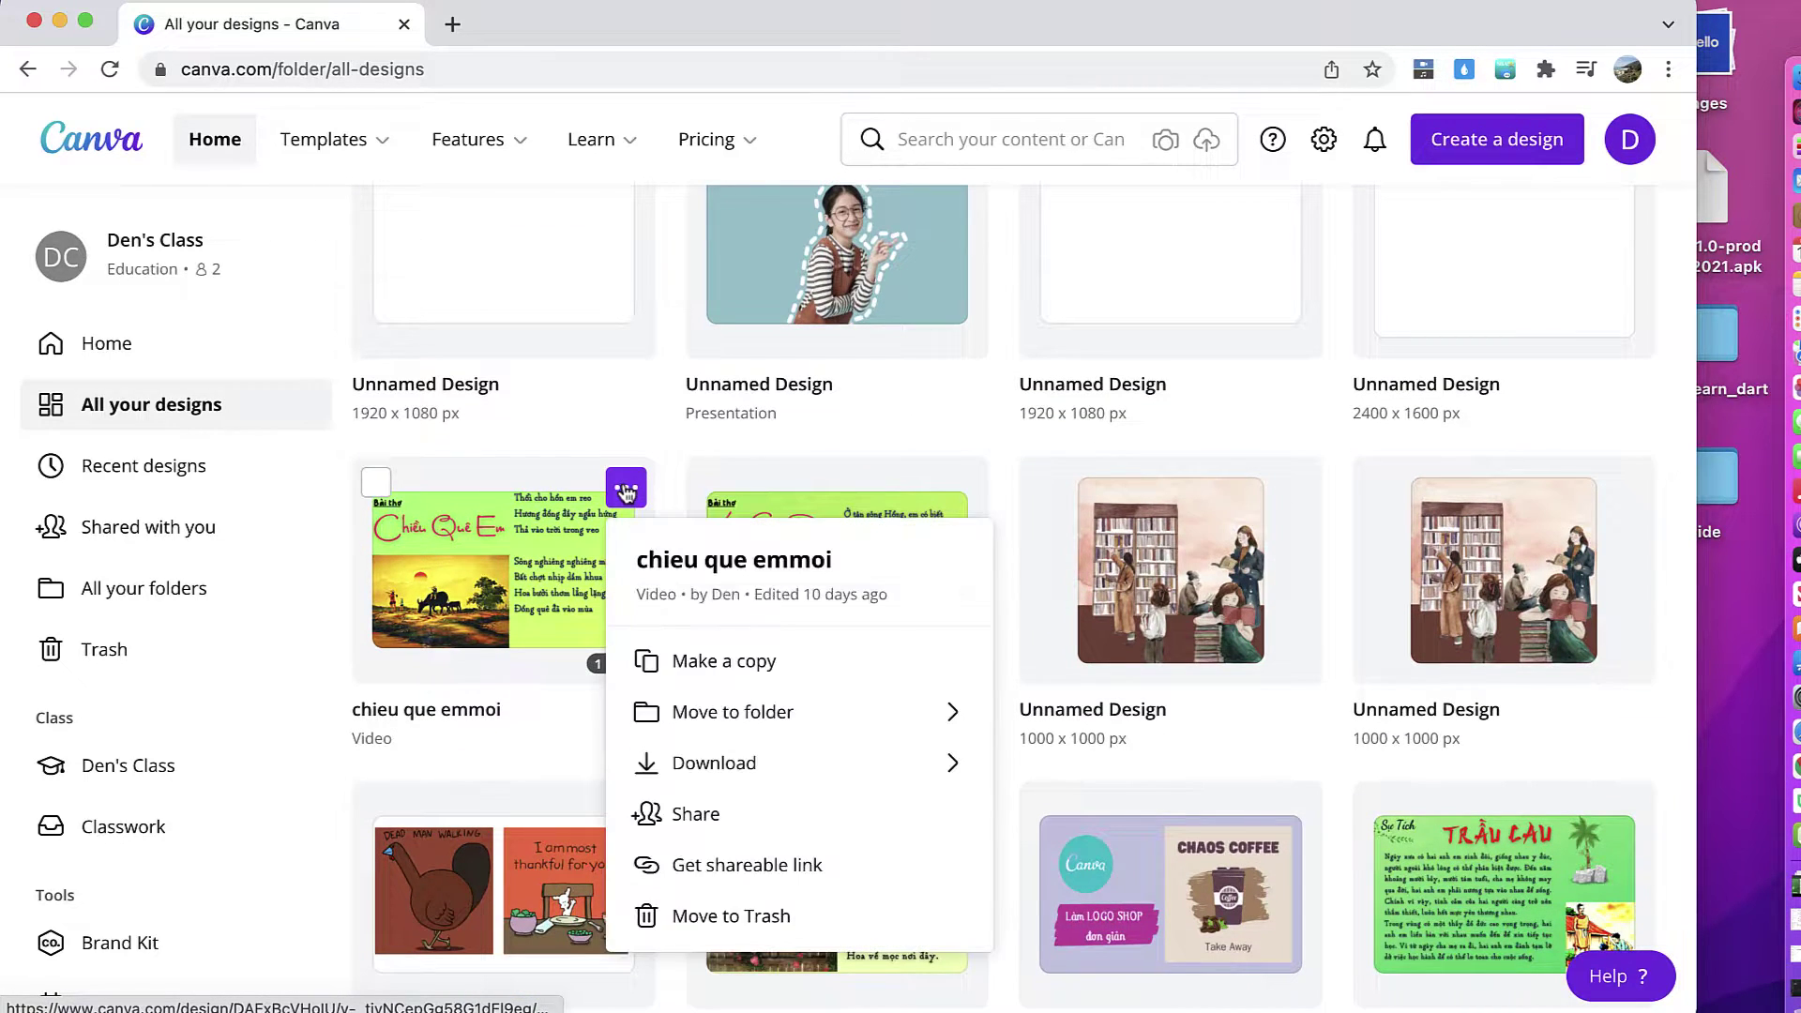
click(777, 711)
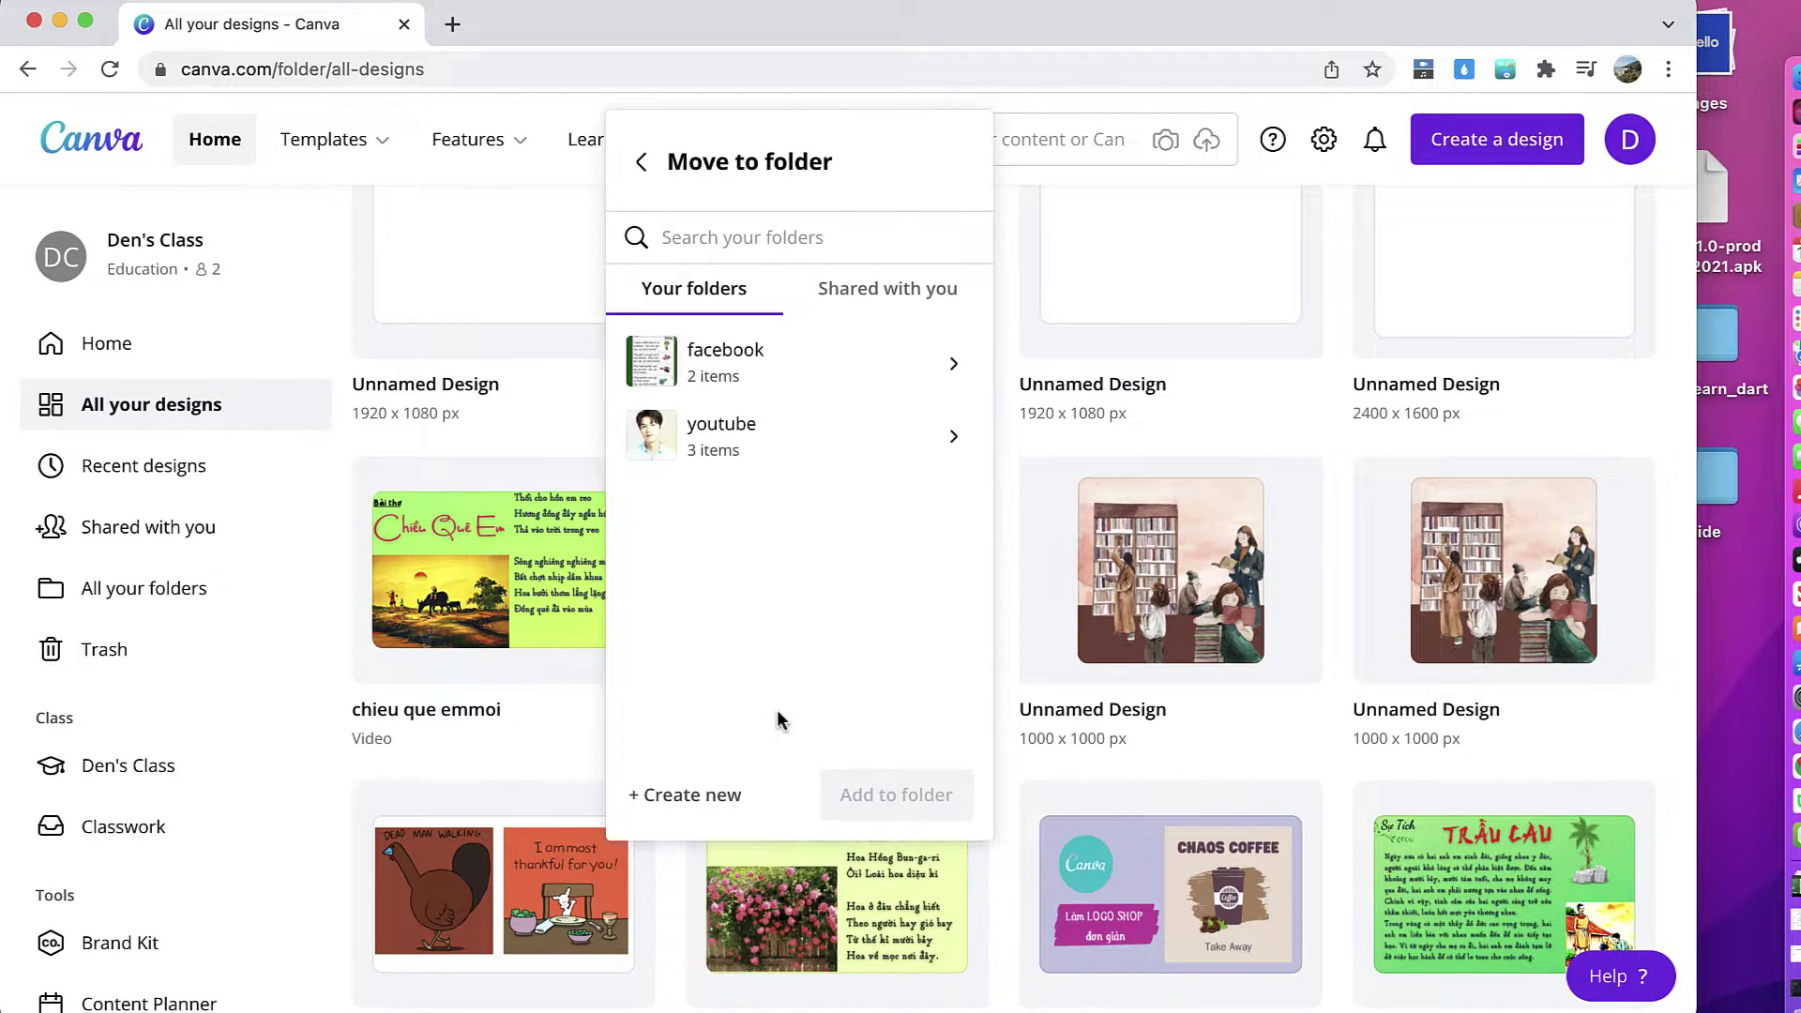
click(675, 796)
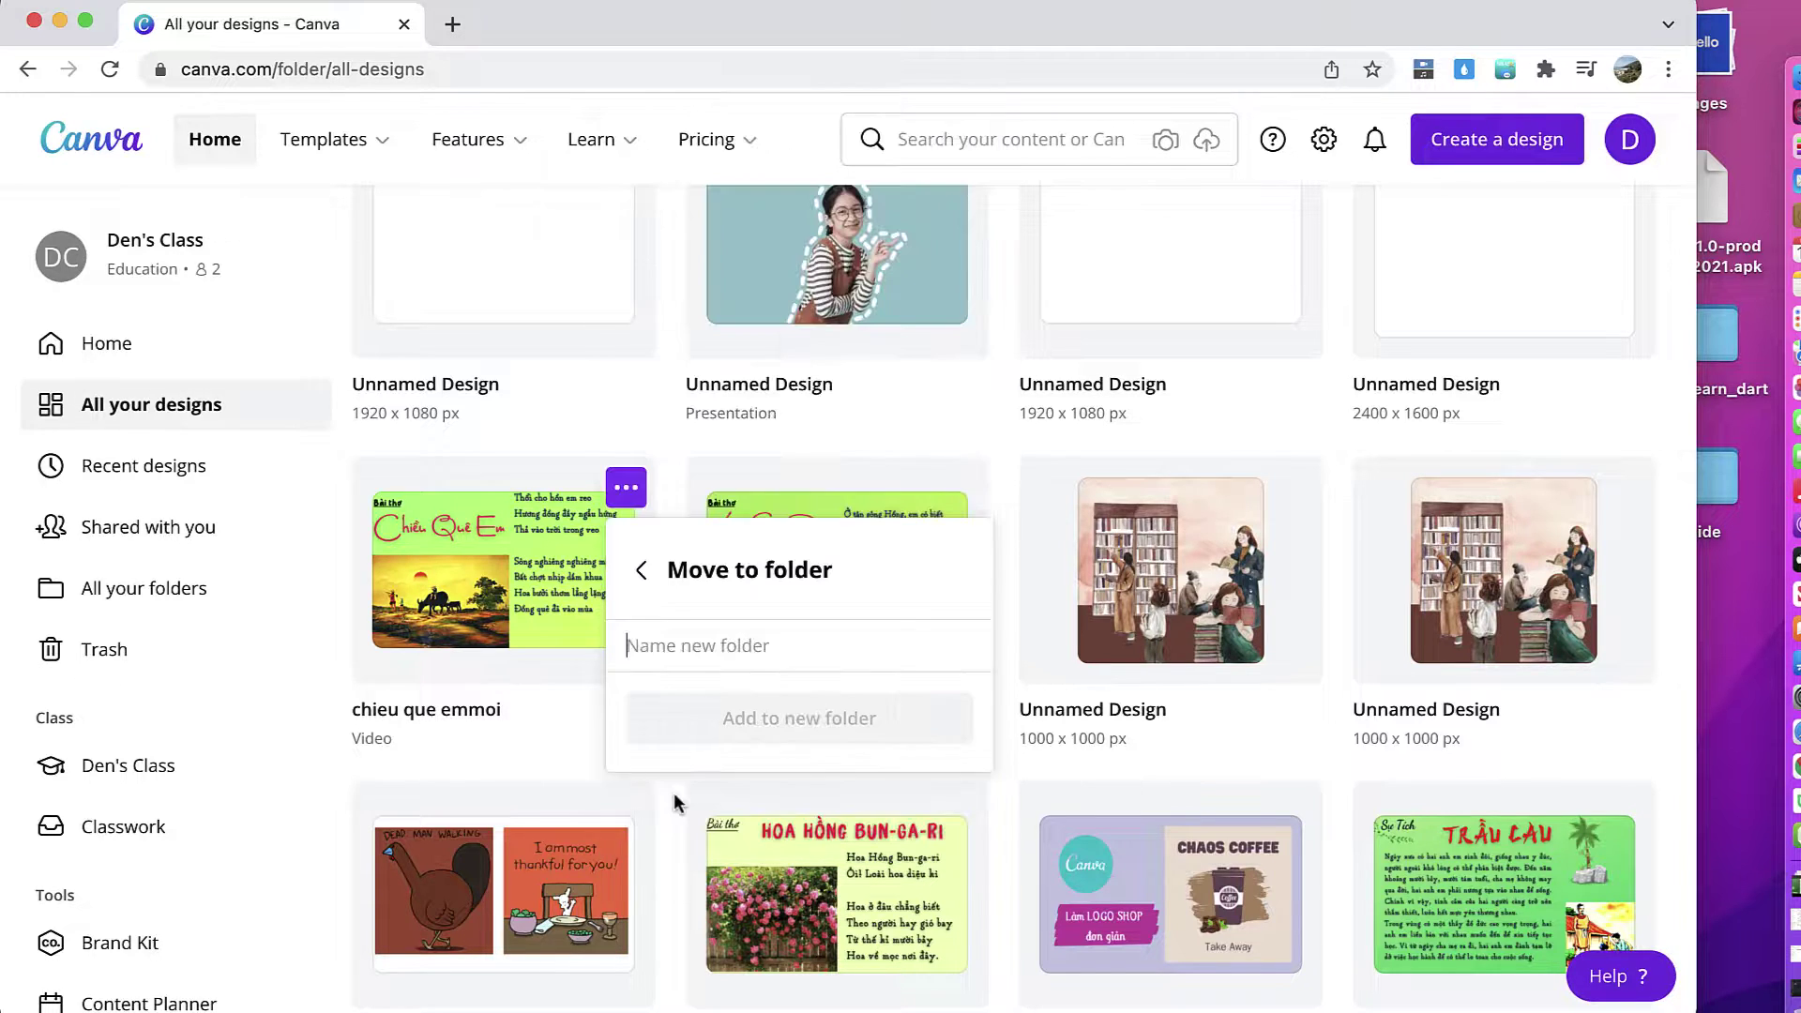
text(video)
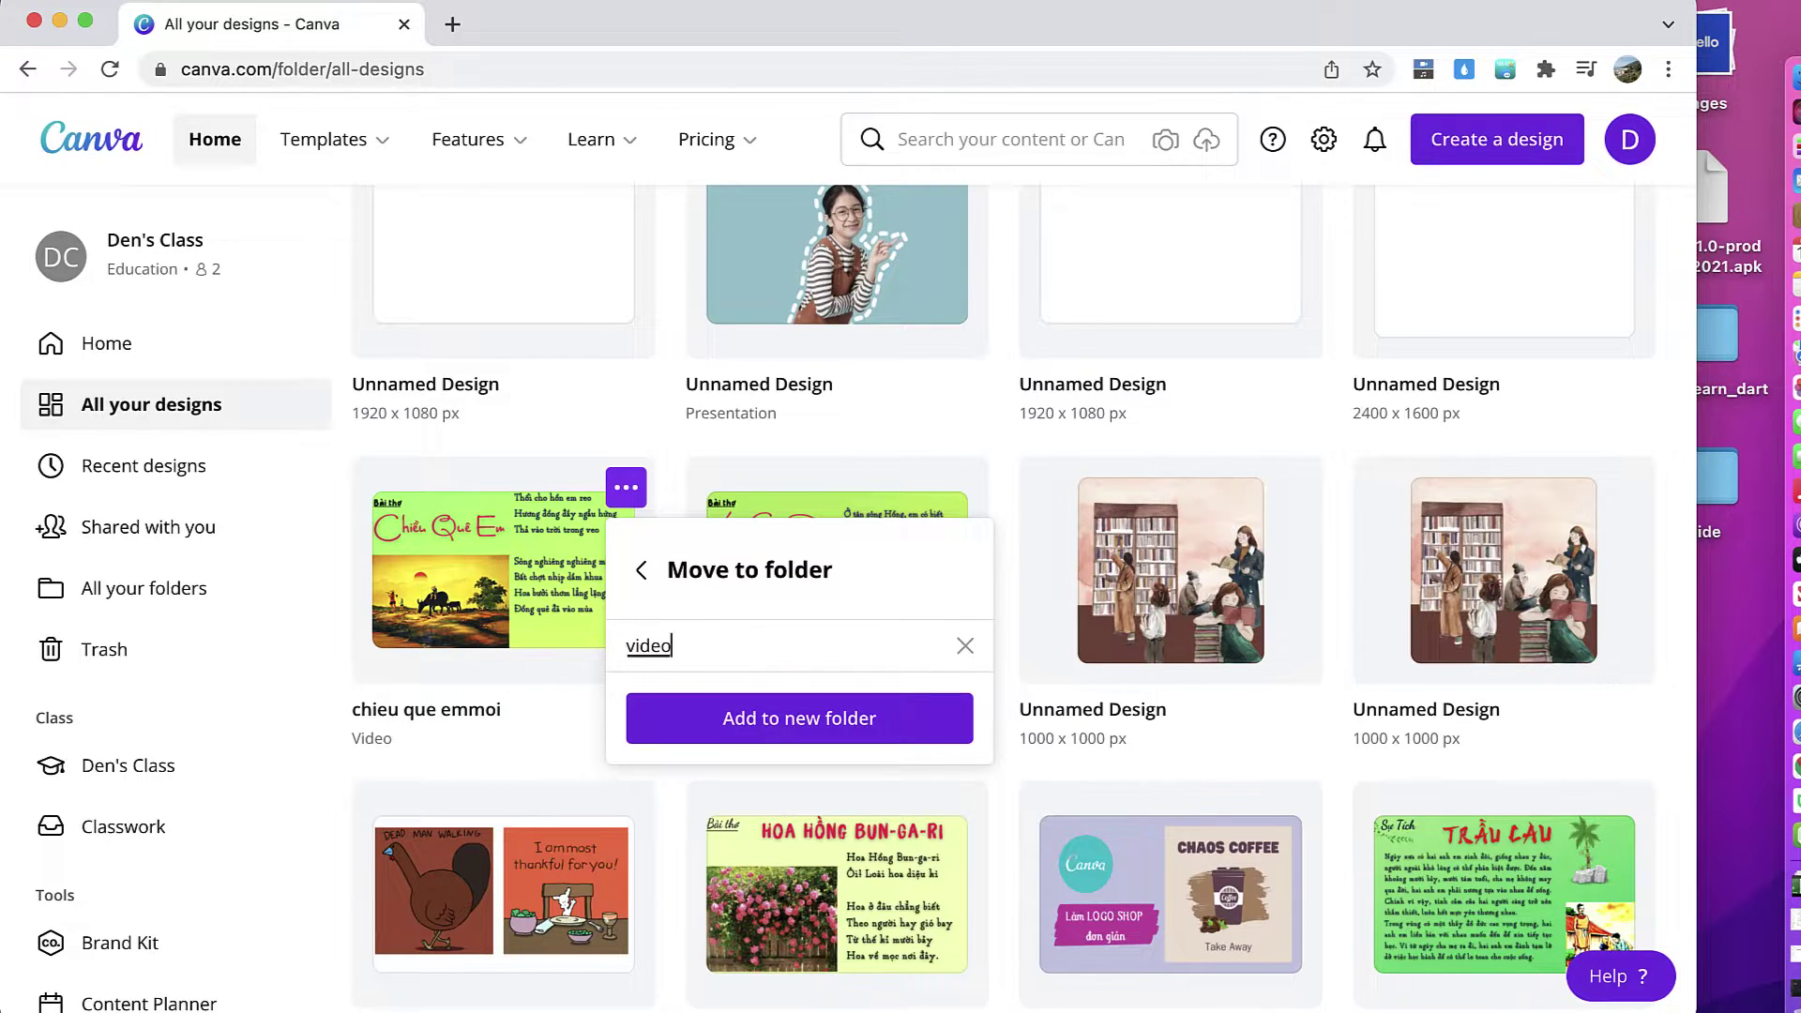
click(805, 721)
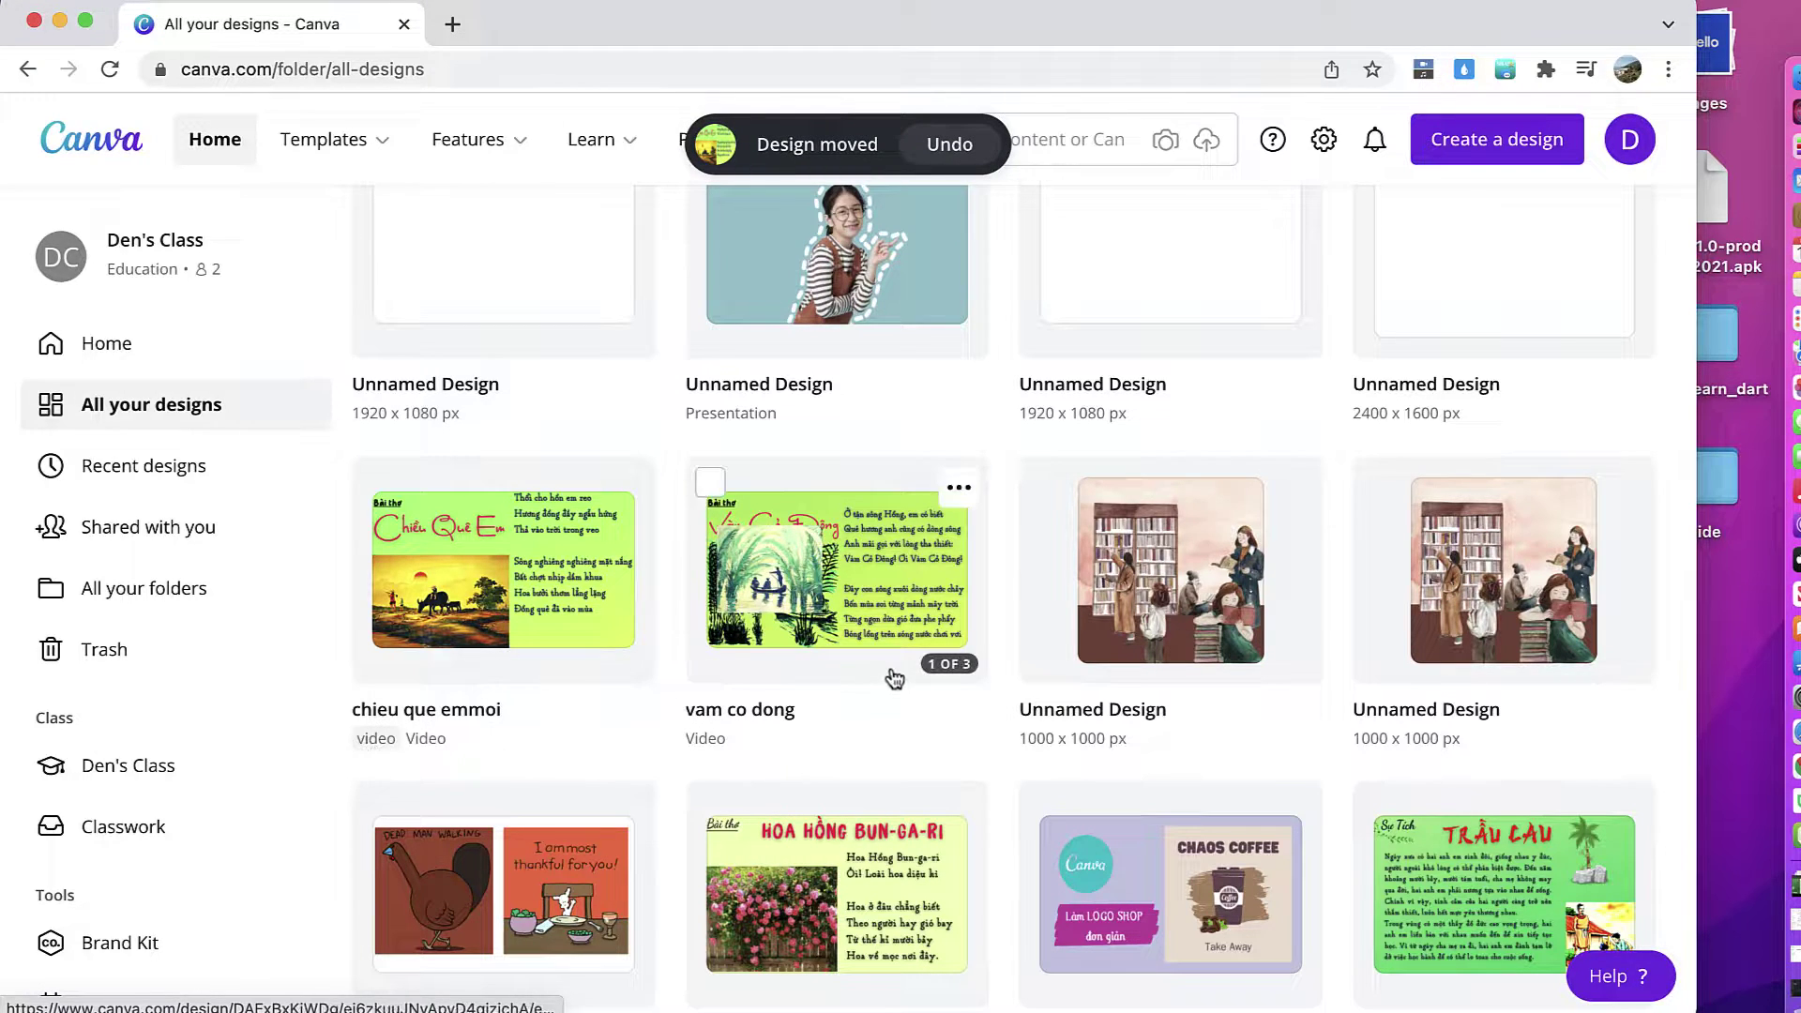
click(175, 591)
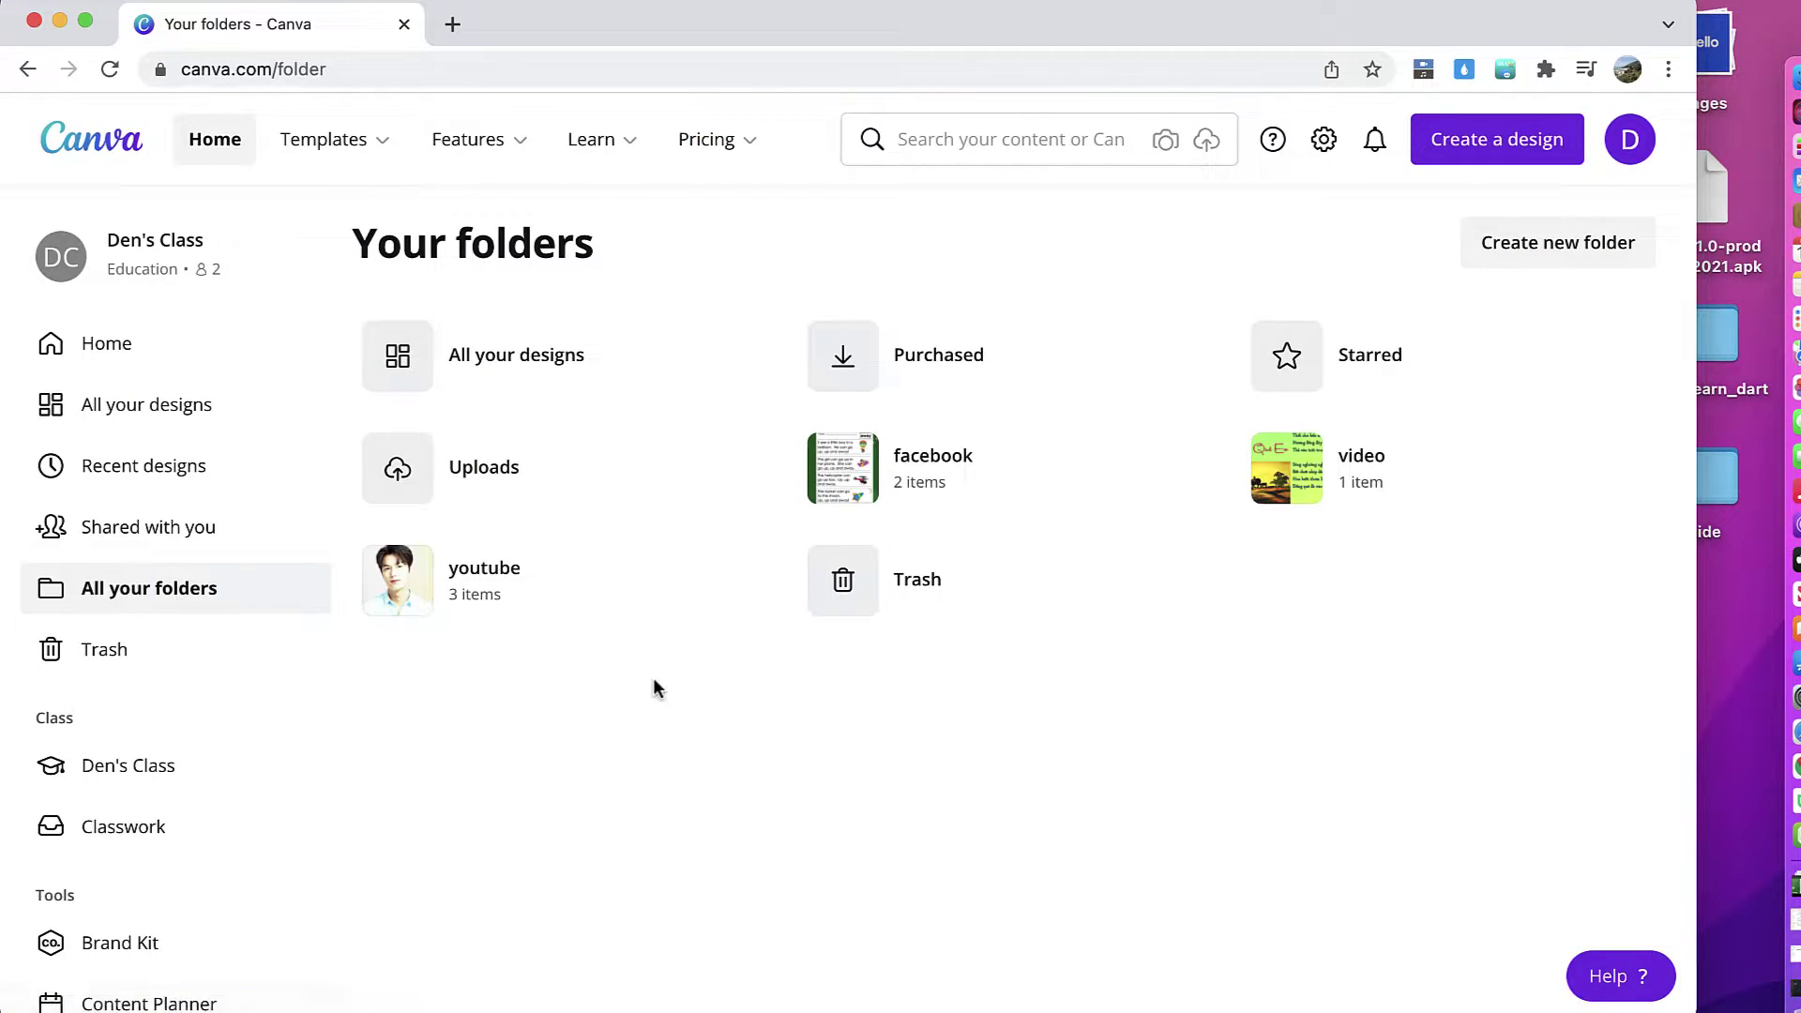
click(177, 403)
Step: Move the vam co dong design into the video folder
scroll(740, 630, down, 2)
scroll(740, 631, down, 5)
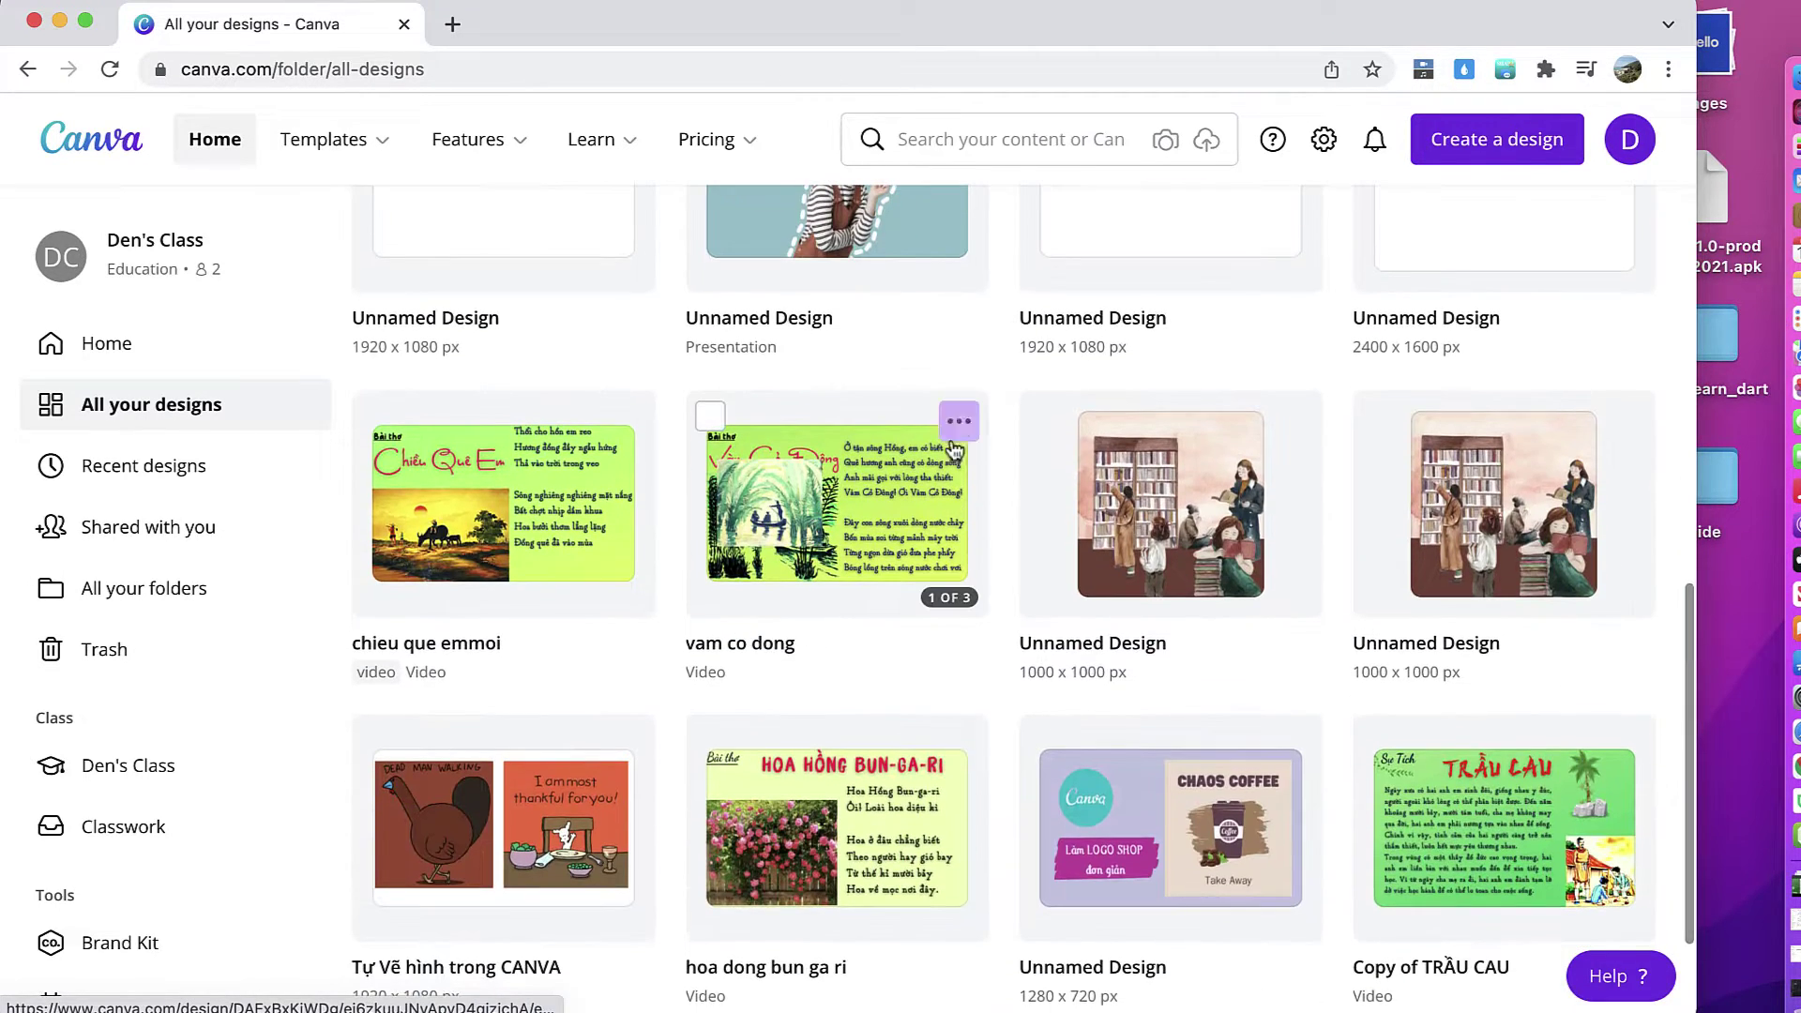
click(958, 421)
click(1067, 641)
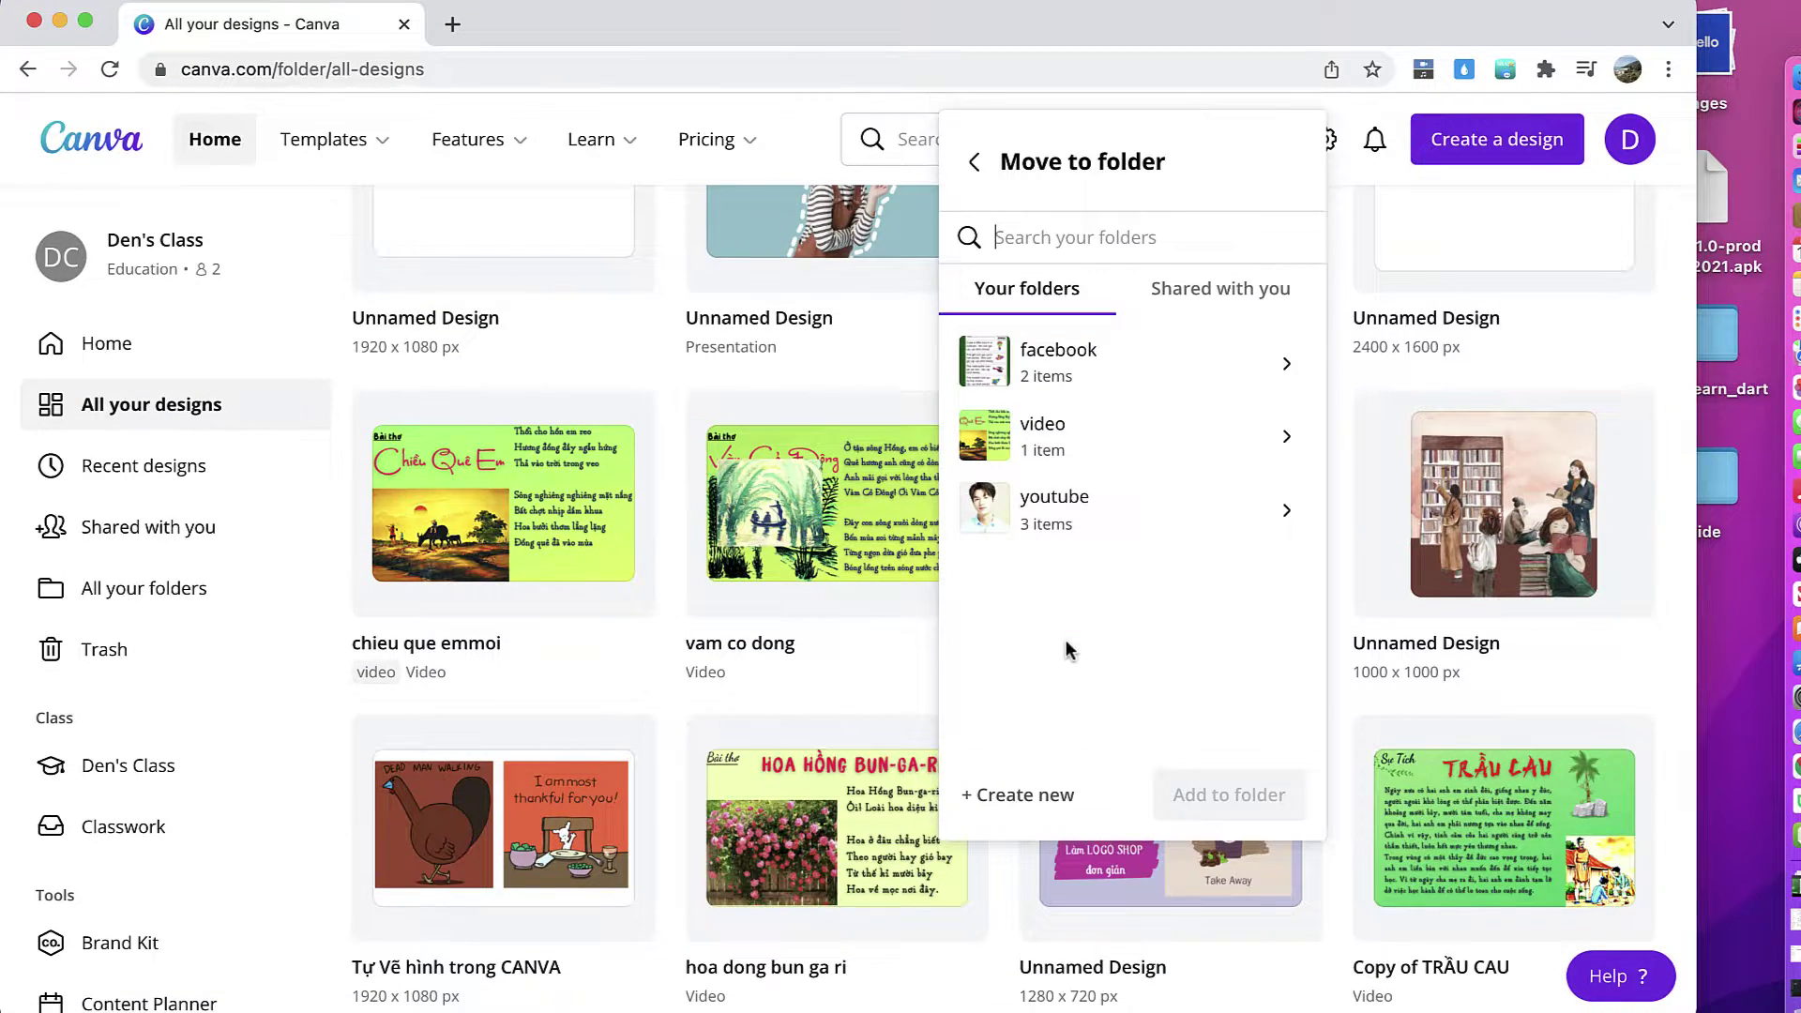
click(1088, 453)
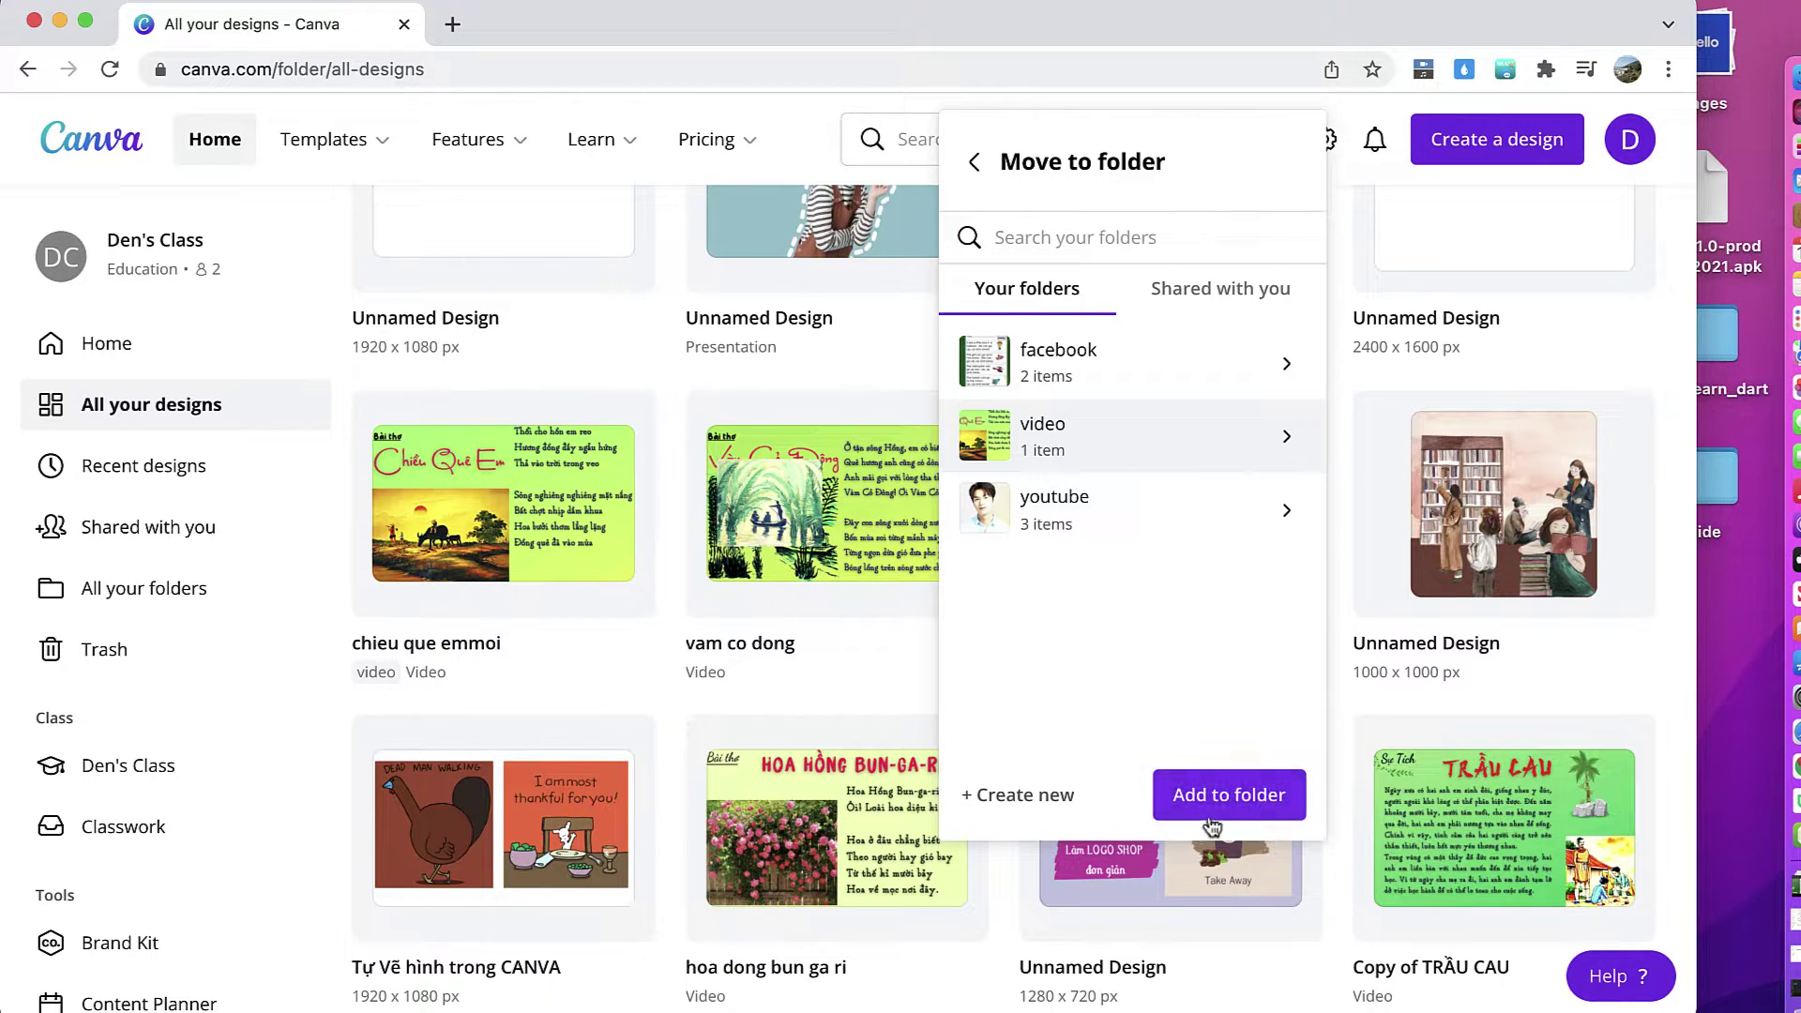
Step: Move the hoa dong bun ga ri design into the video folder
scroll(936, 702, down, 3)
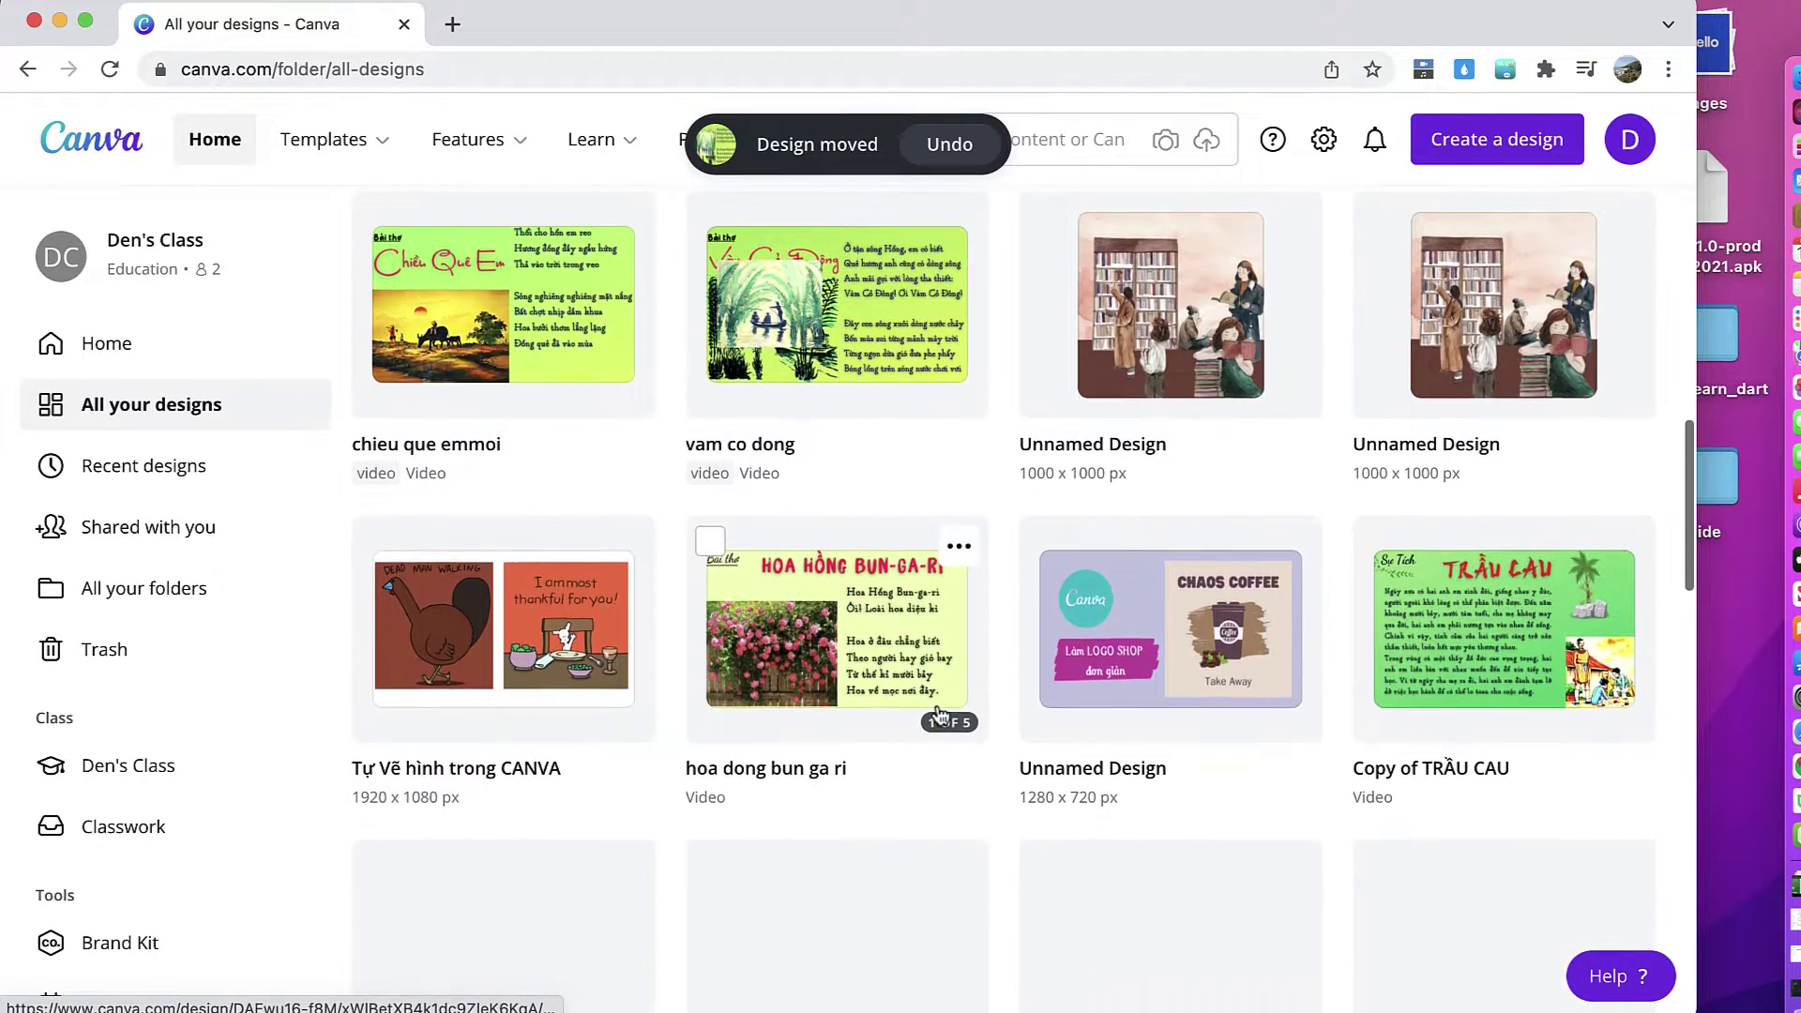
scroll(940, 716, down, 1)
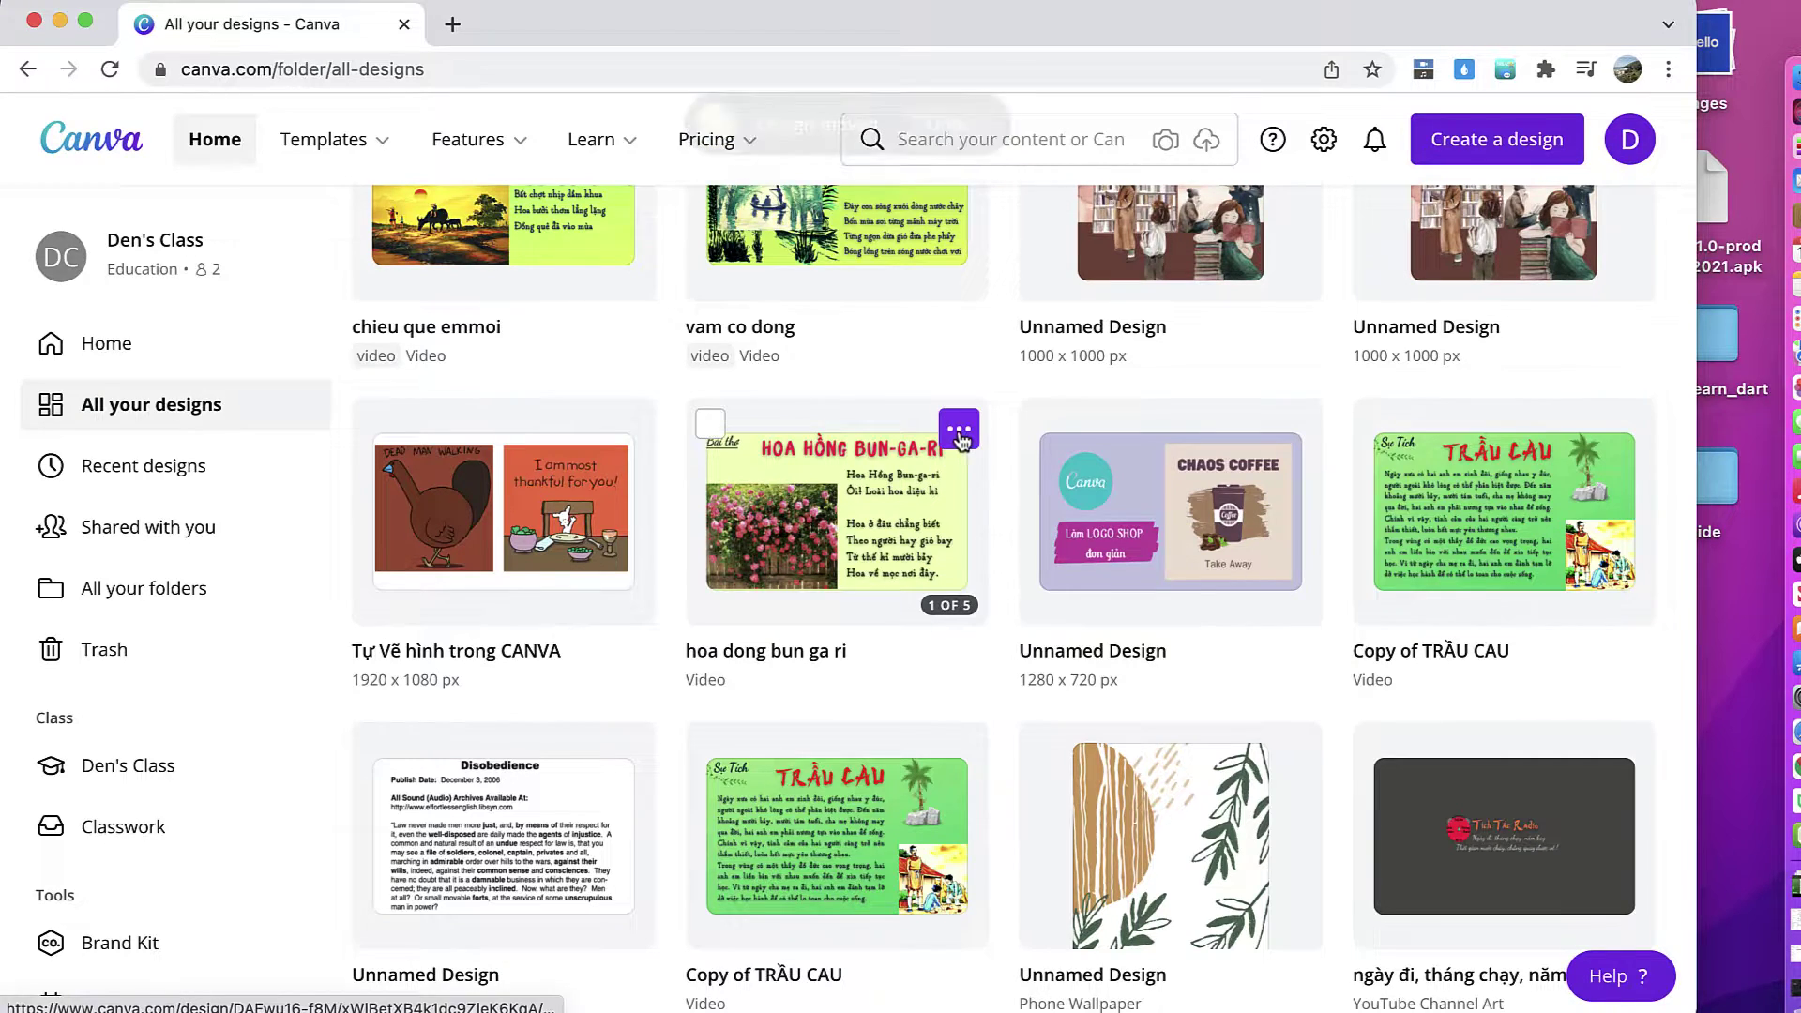
click(959, 432)
click(1041, 653)
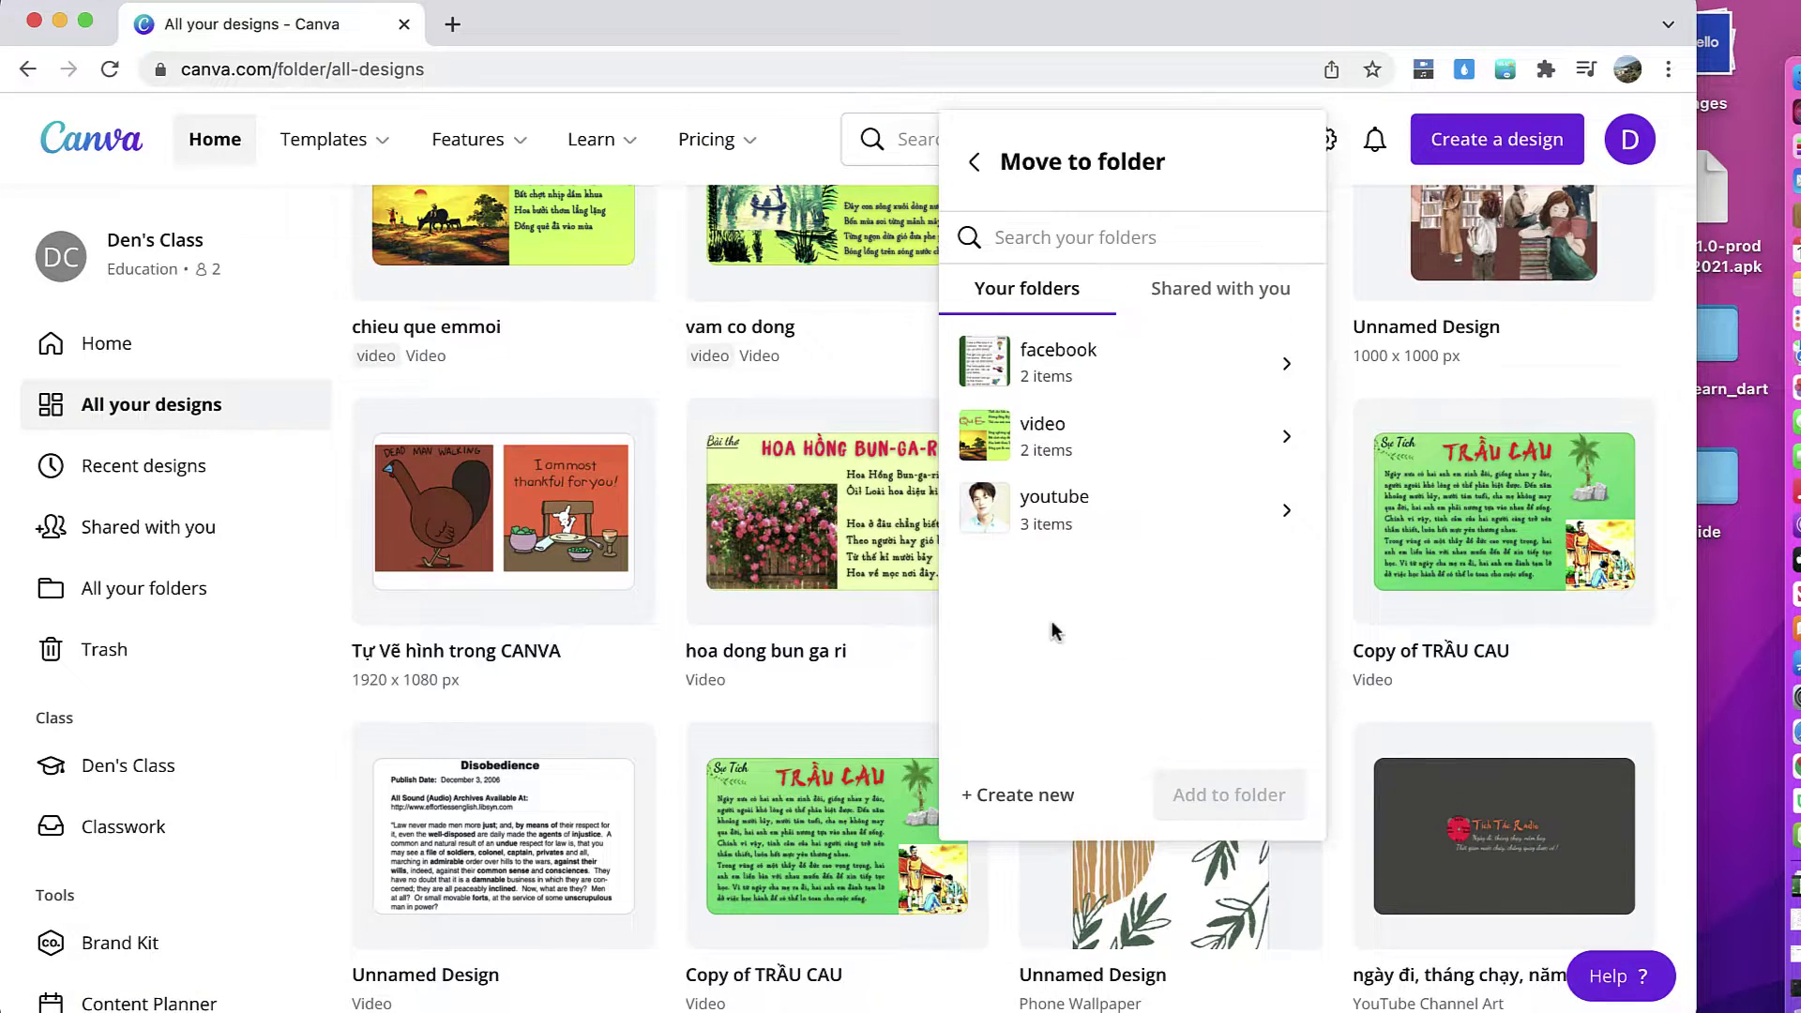
click(1110, 451)
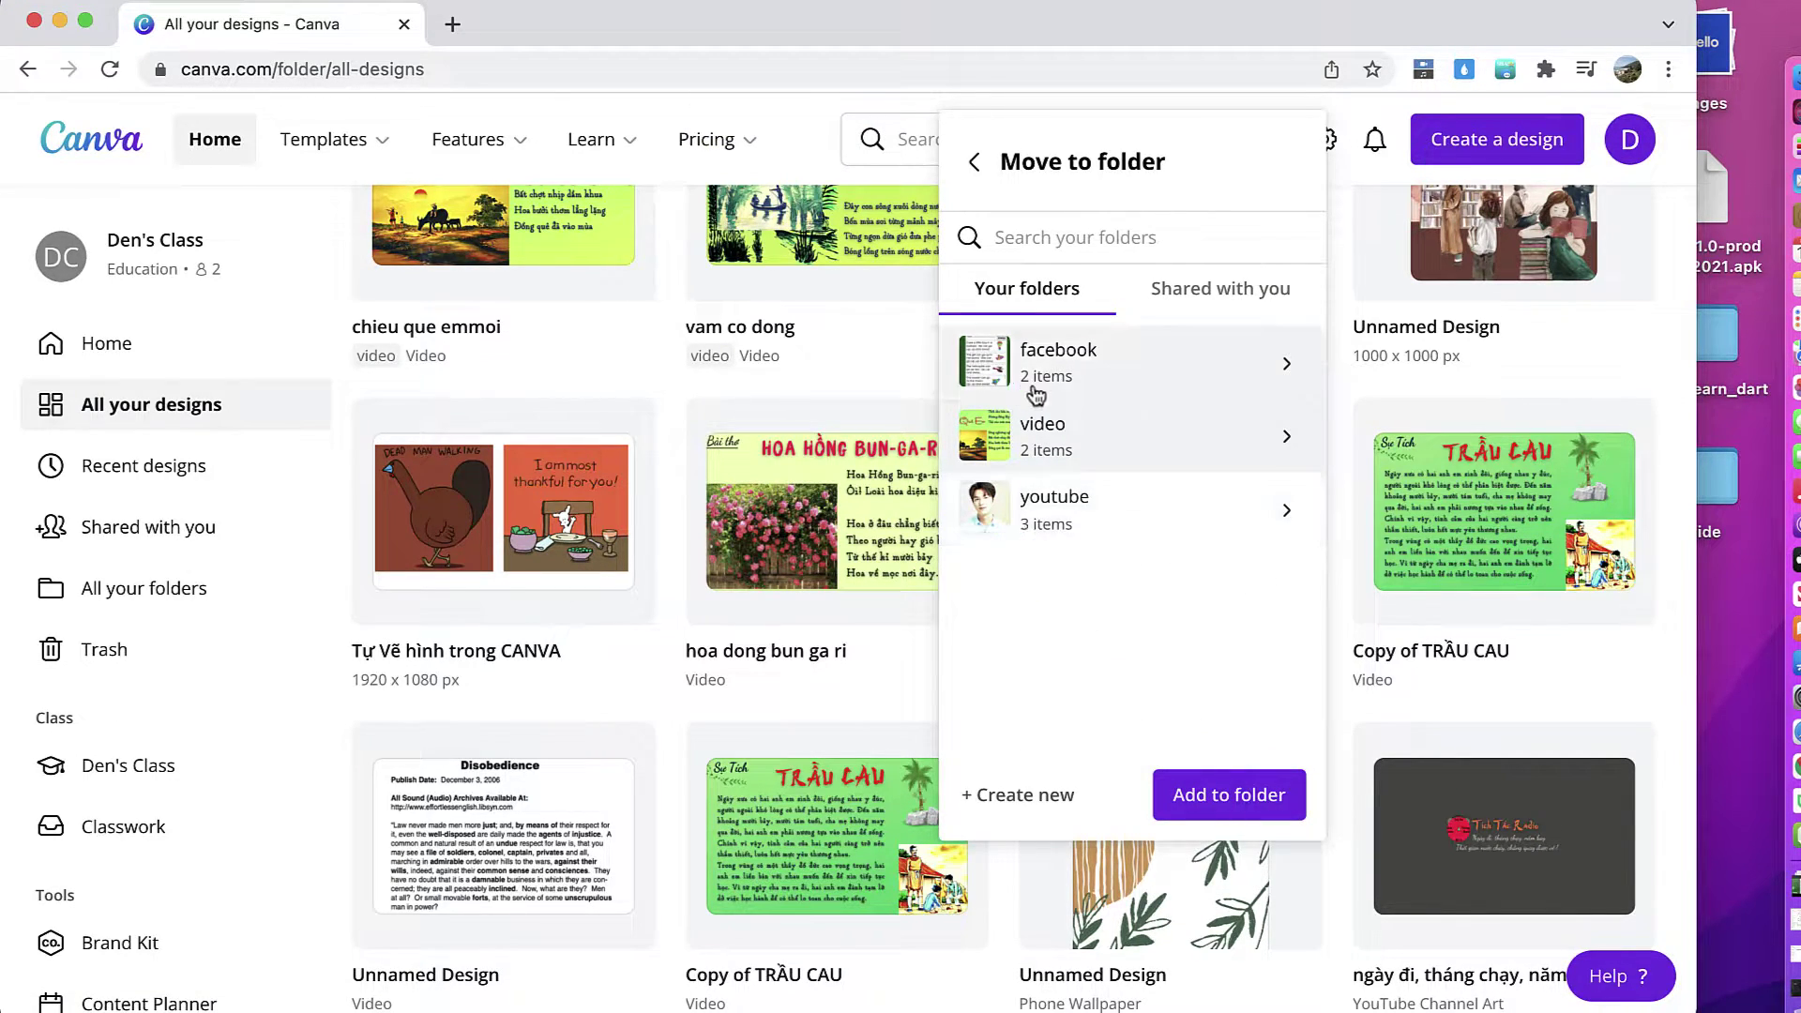
click(1251, 814)
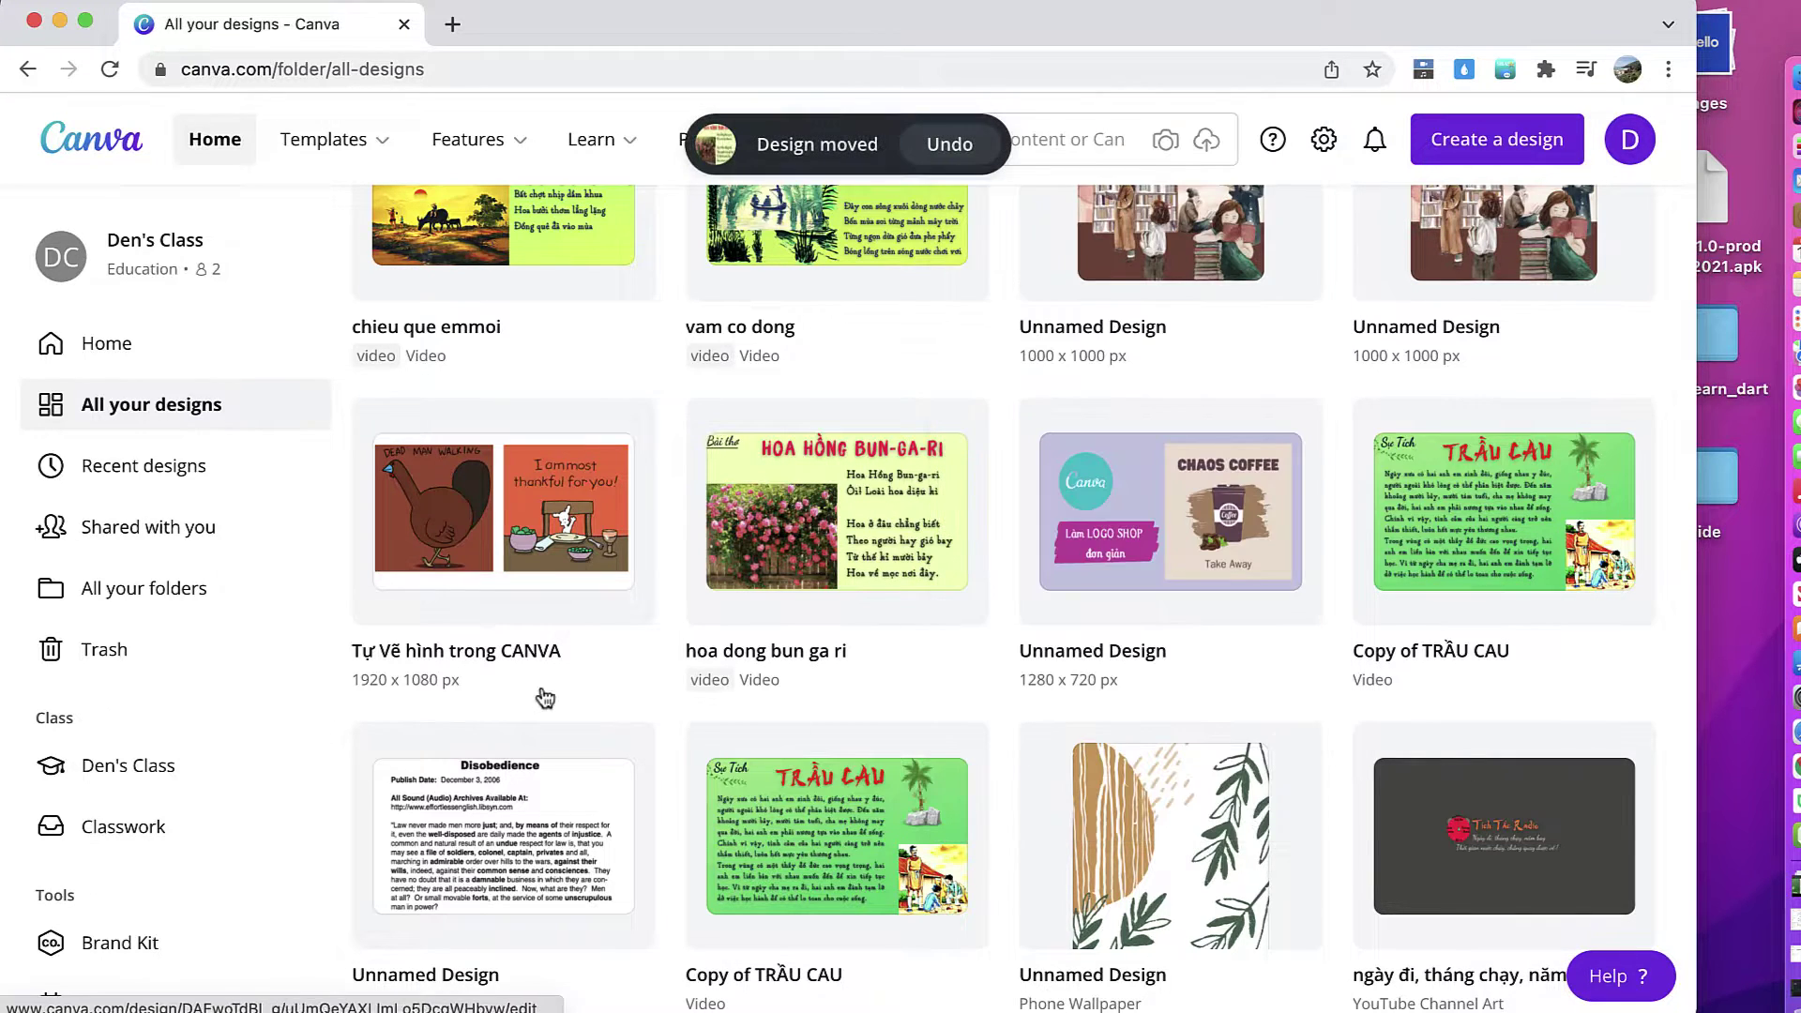
Step: Open the video folder to confirm its three designs, then return to All your designs
click(149, 591)
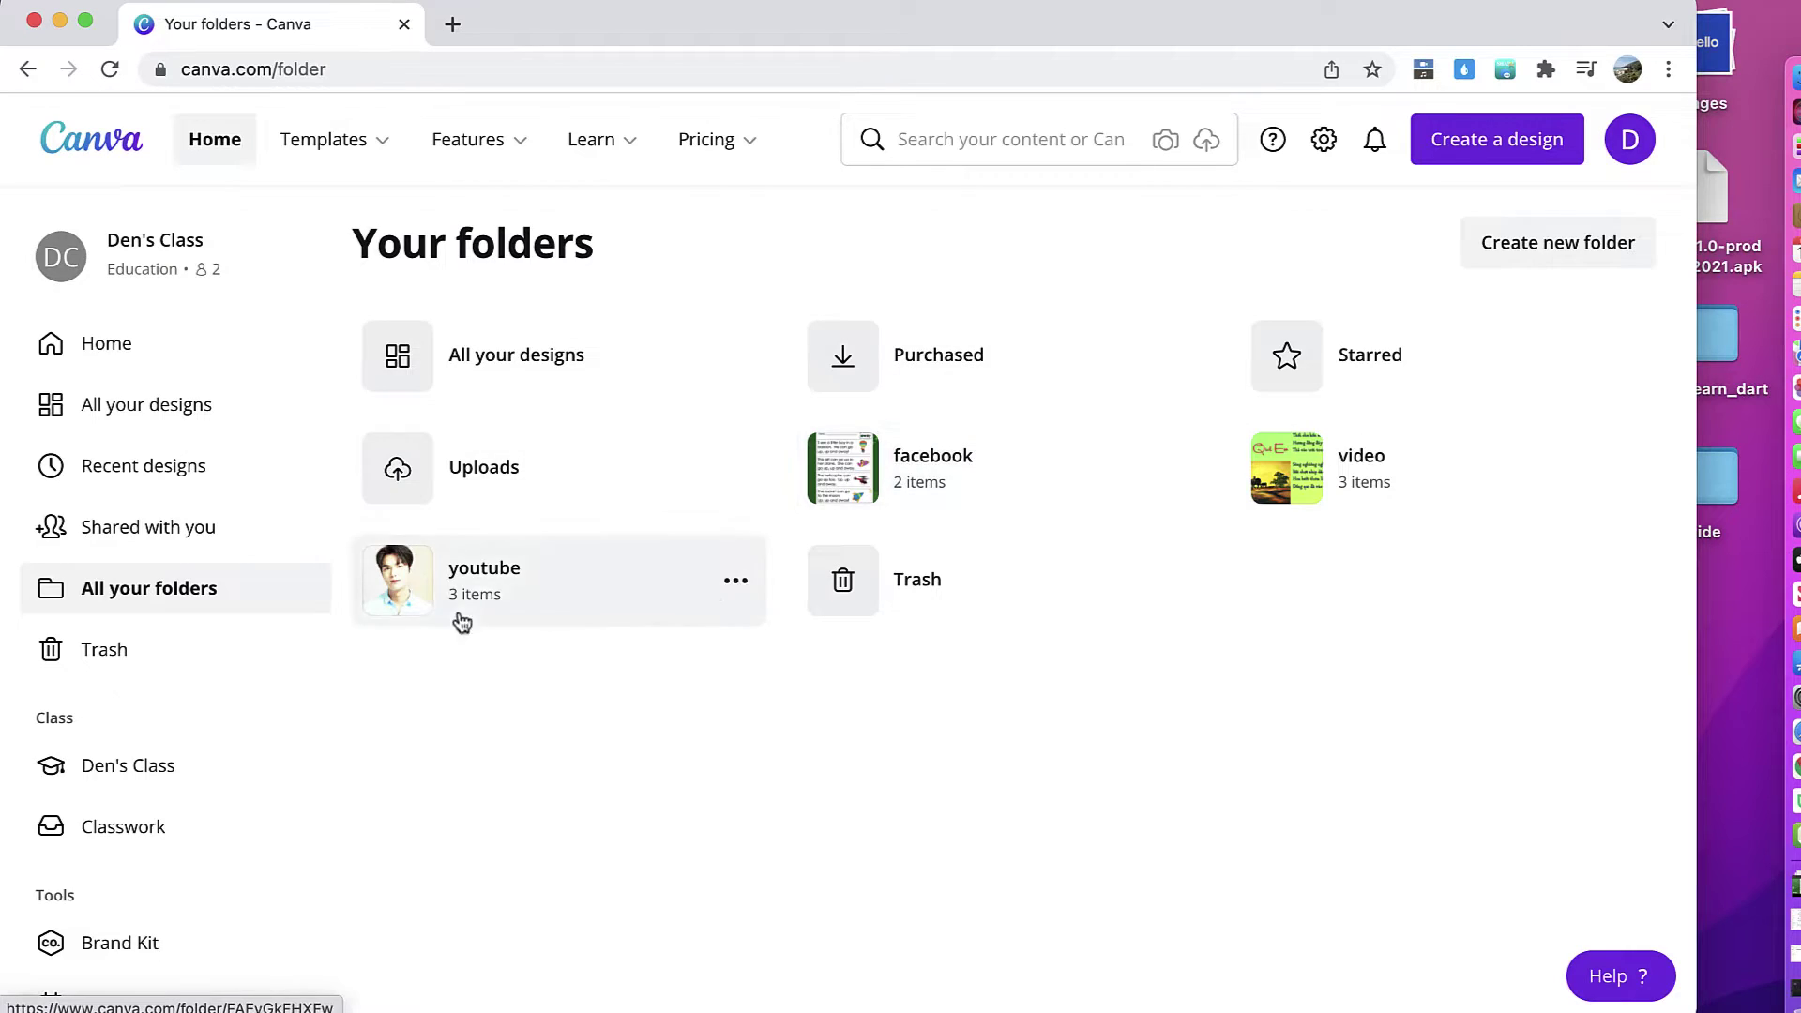
click(1279, 480)
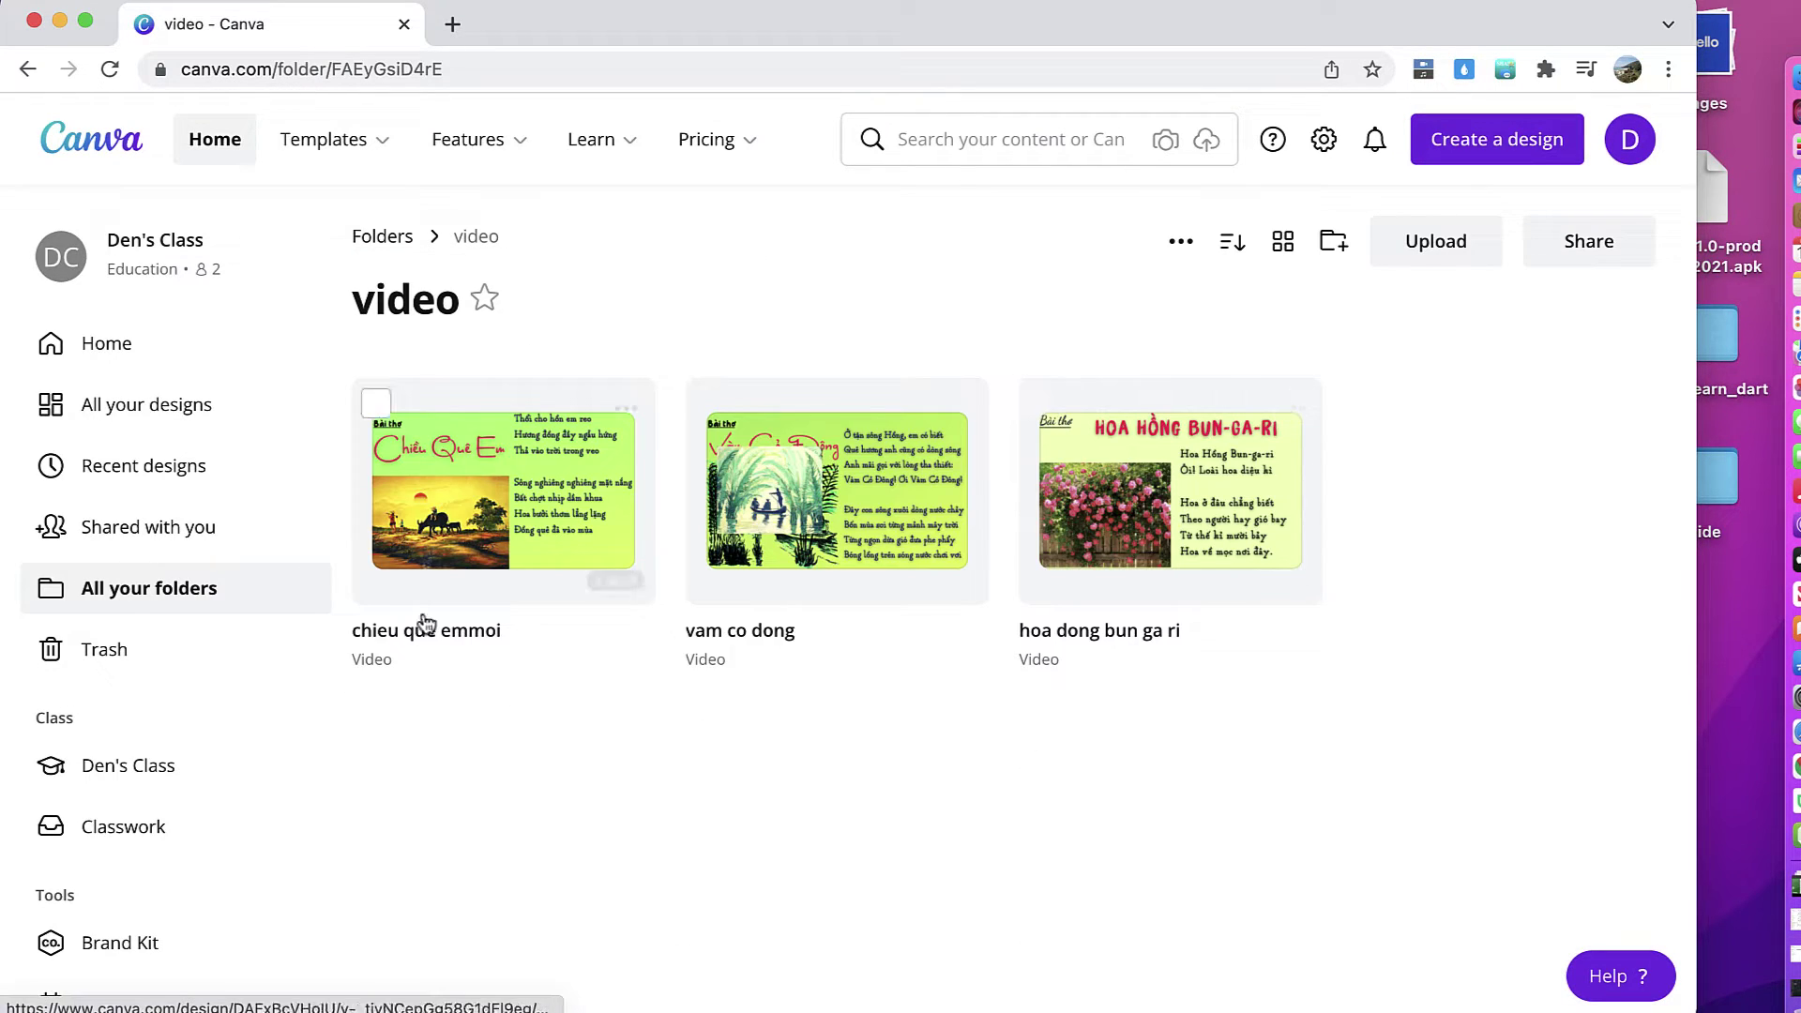
click(153, 413)
scroll(844, 544, down, 4)
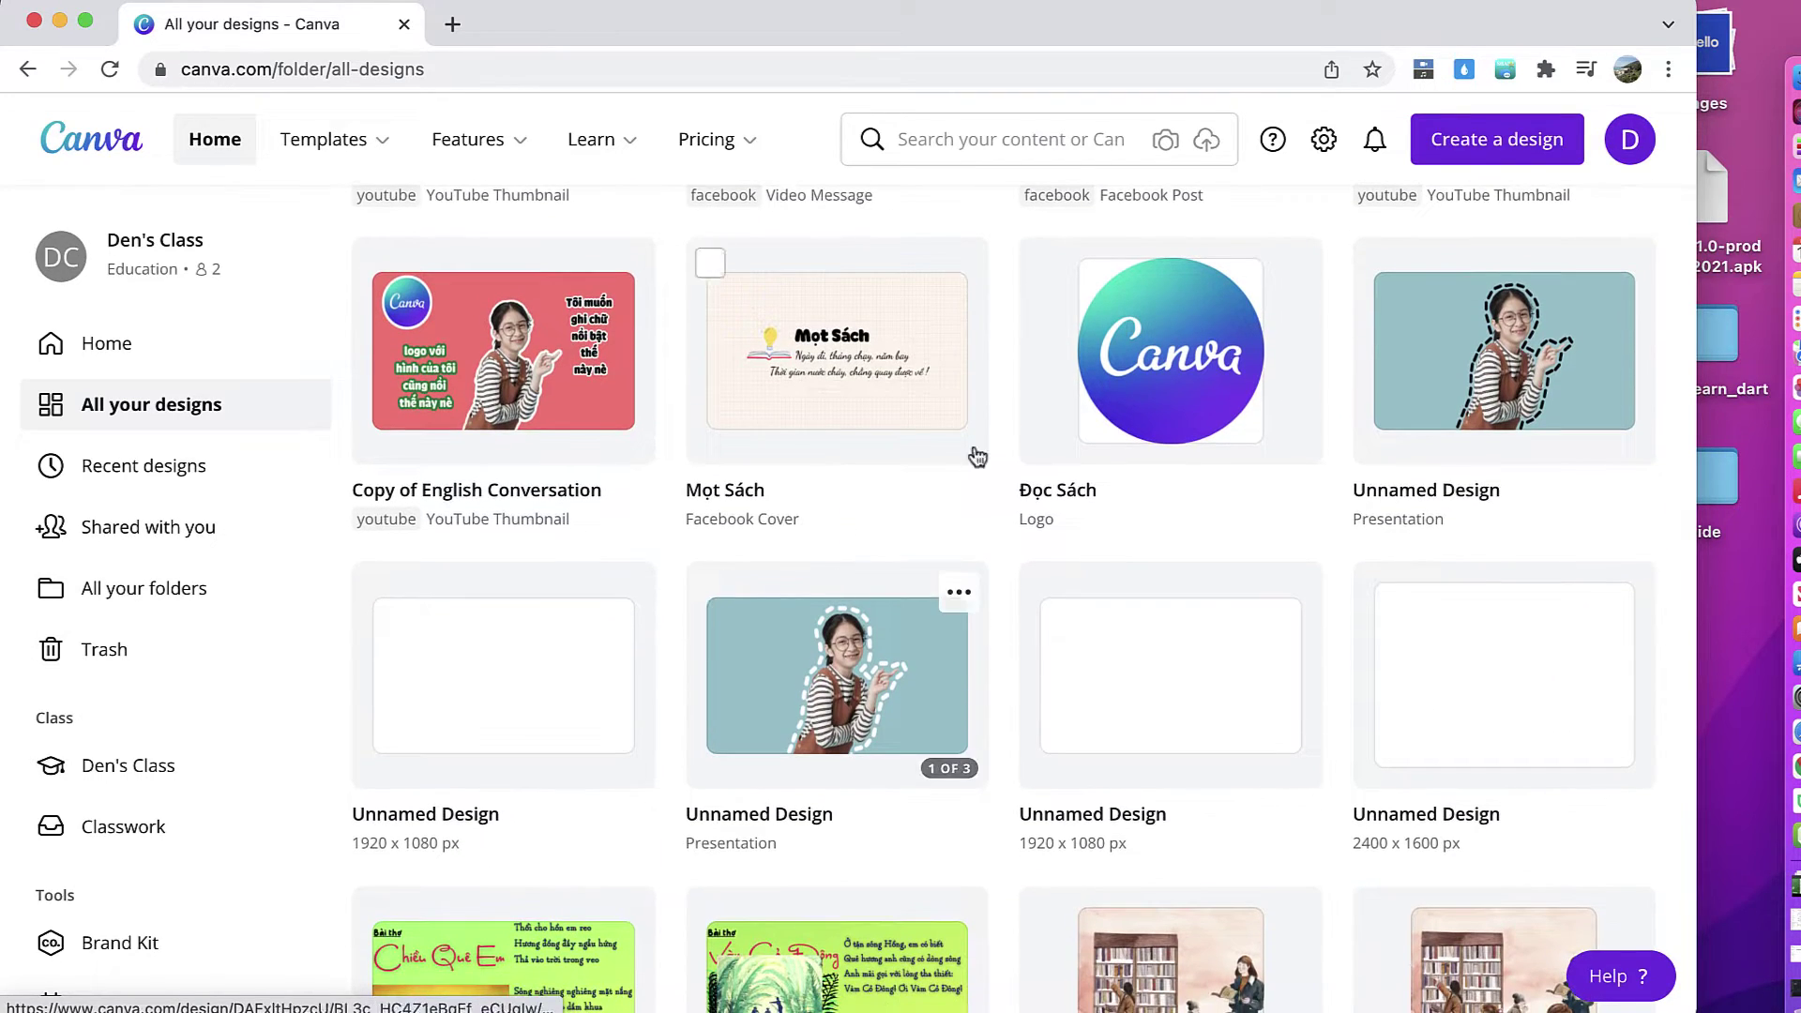
Step: Create a 'logo' folder and file the Đọc Sách design into it
click(1291, 269)
click(1384, 492)
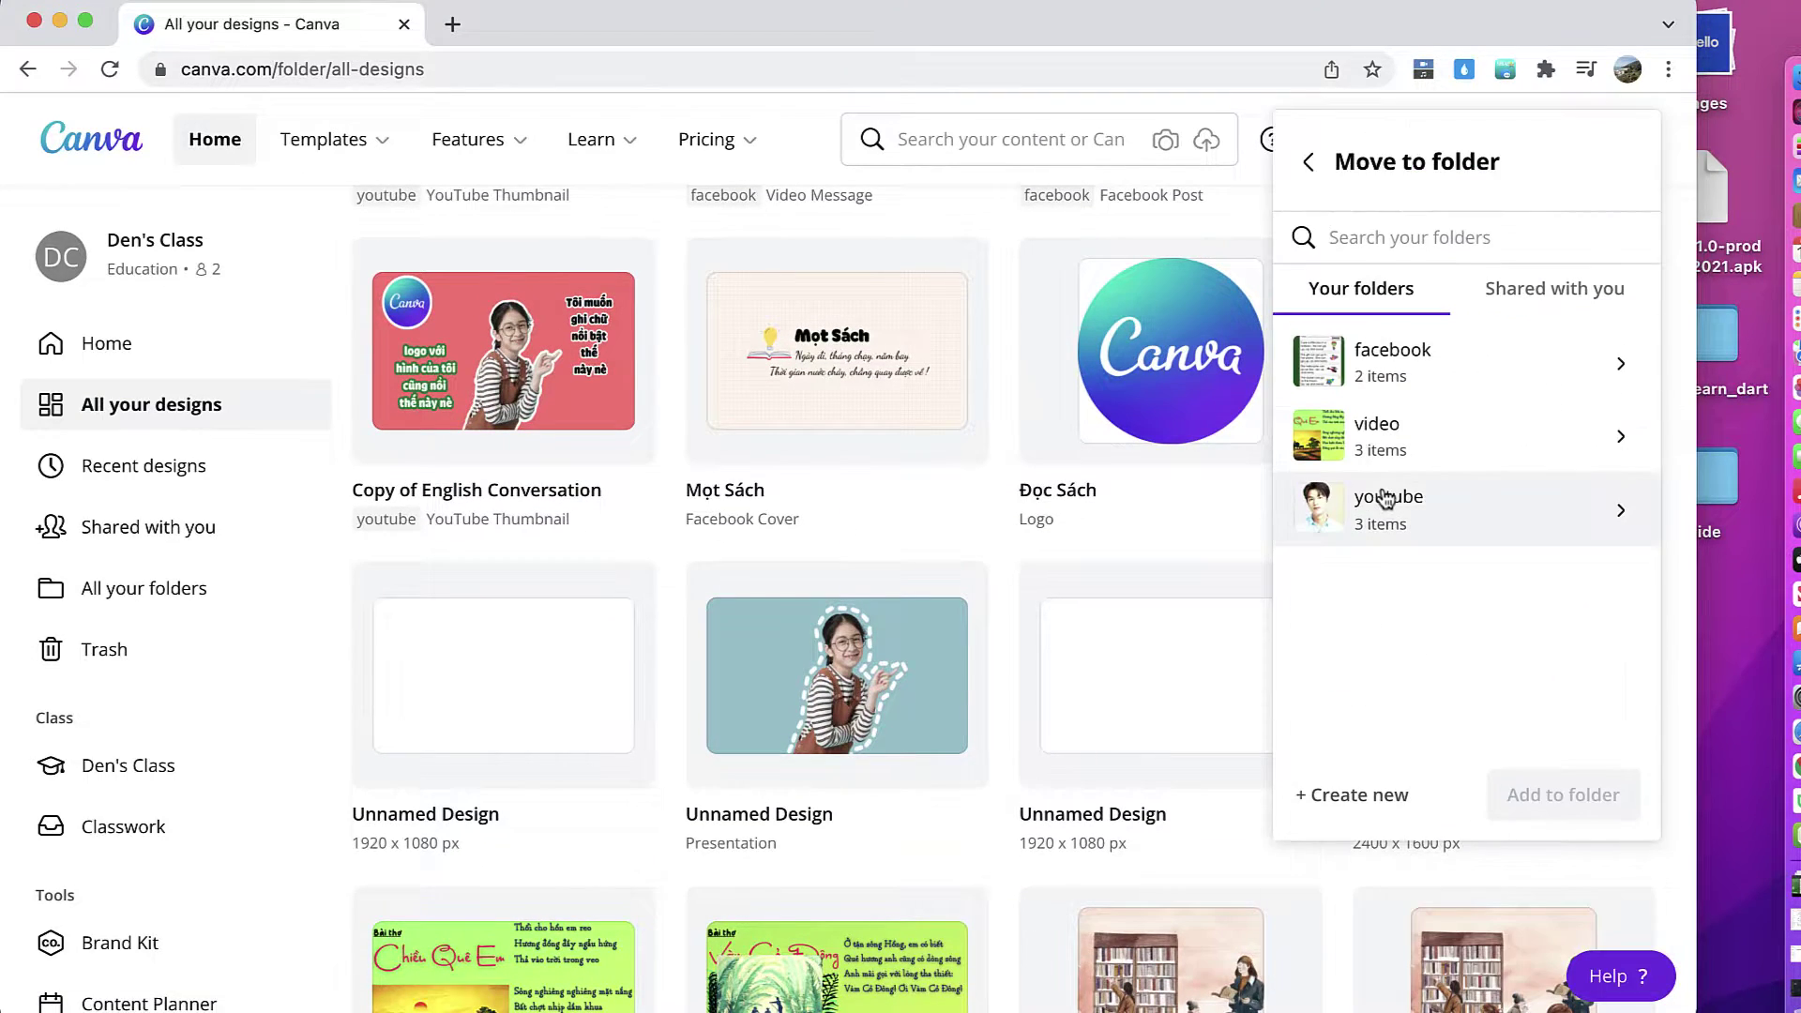
click(1359, 795)
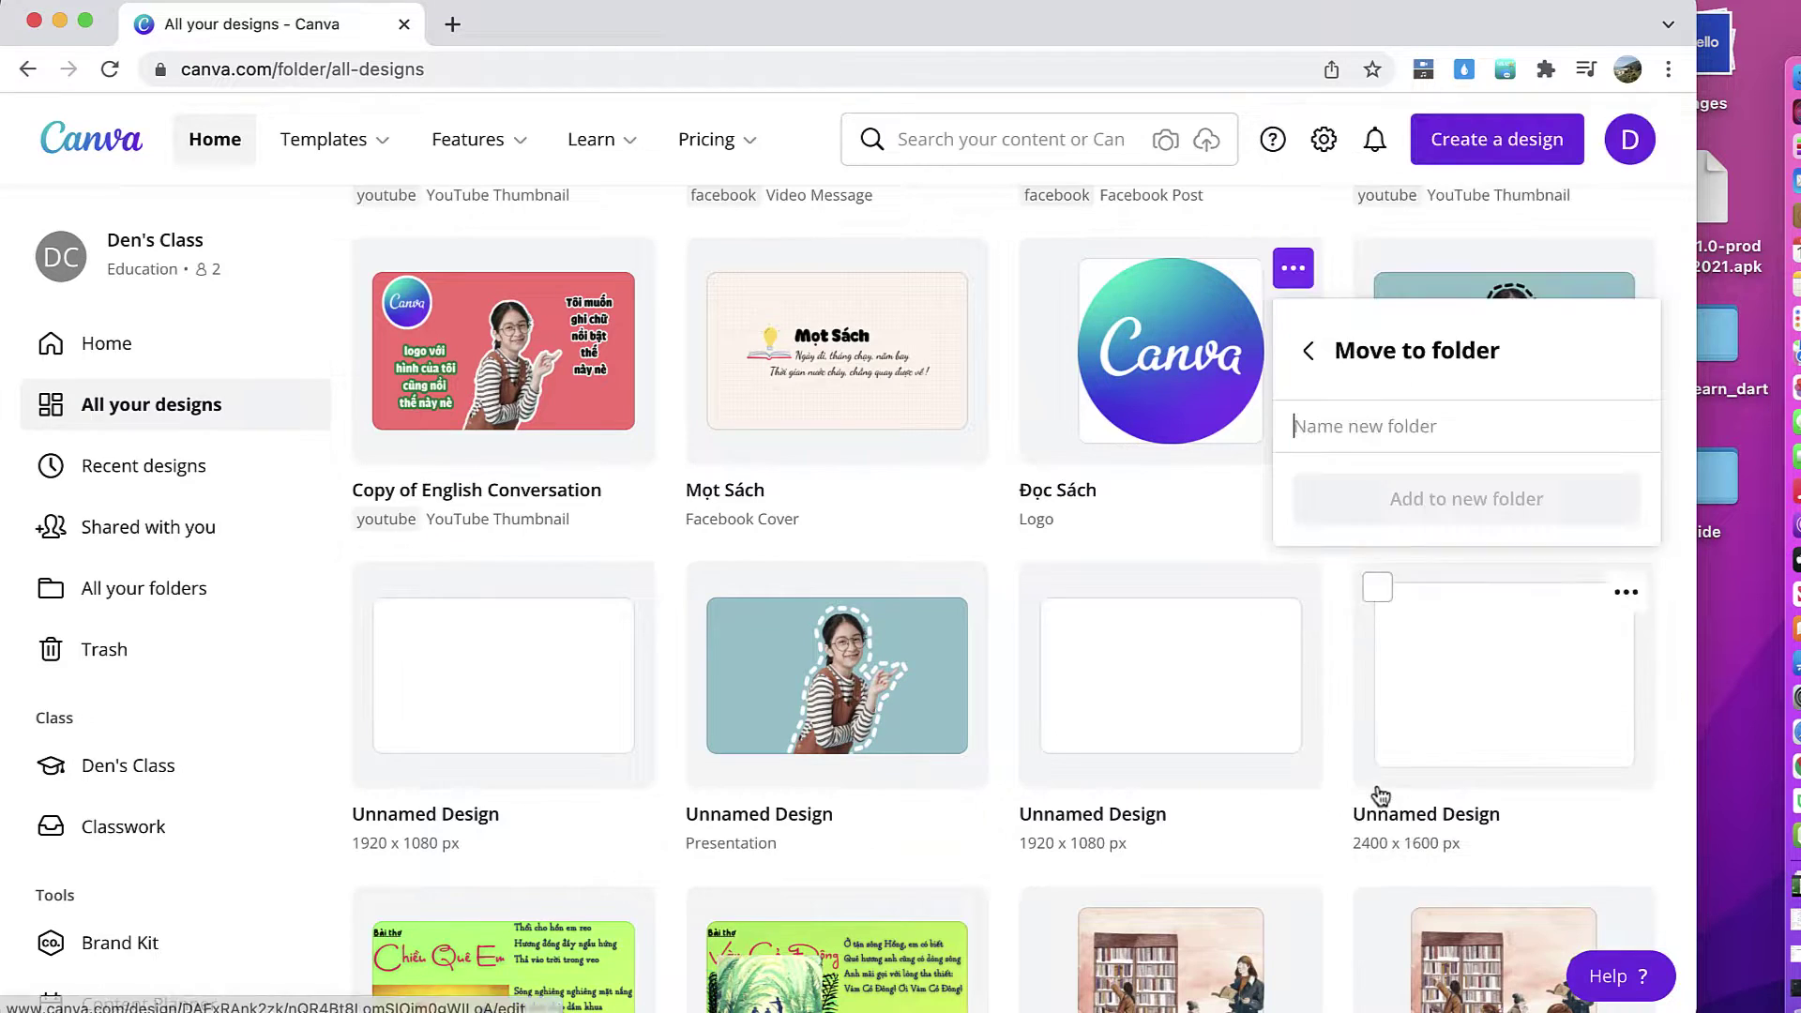
text(logo)
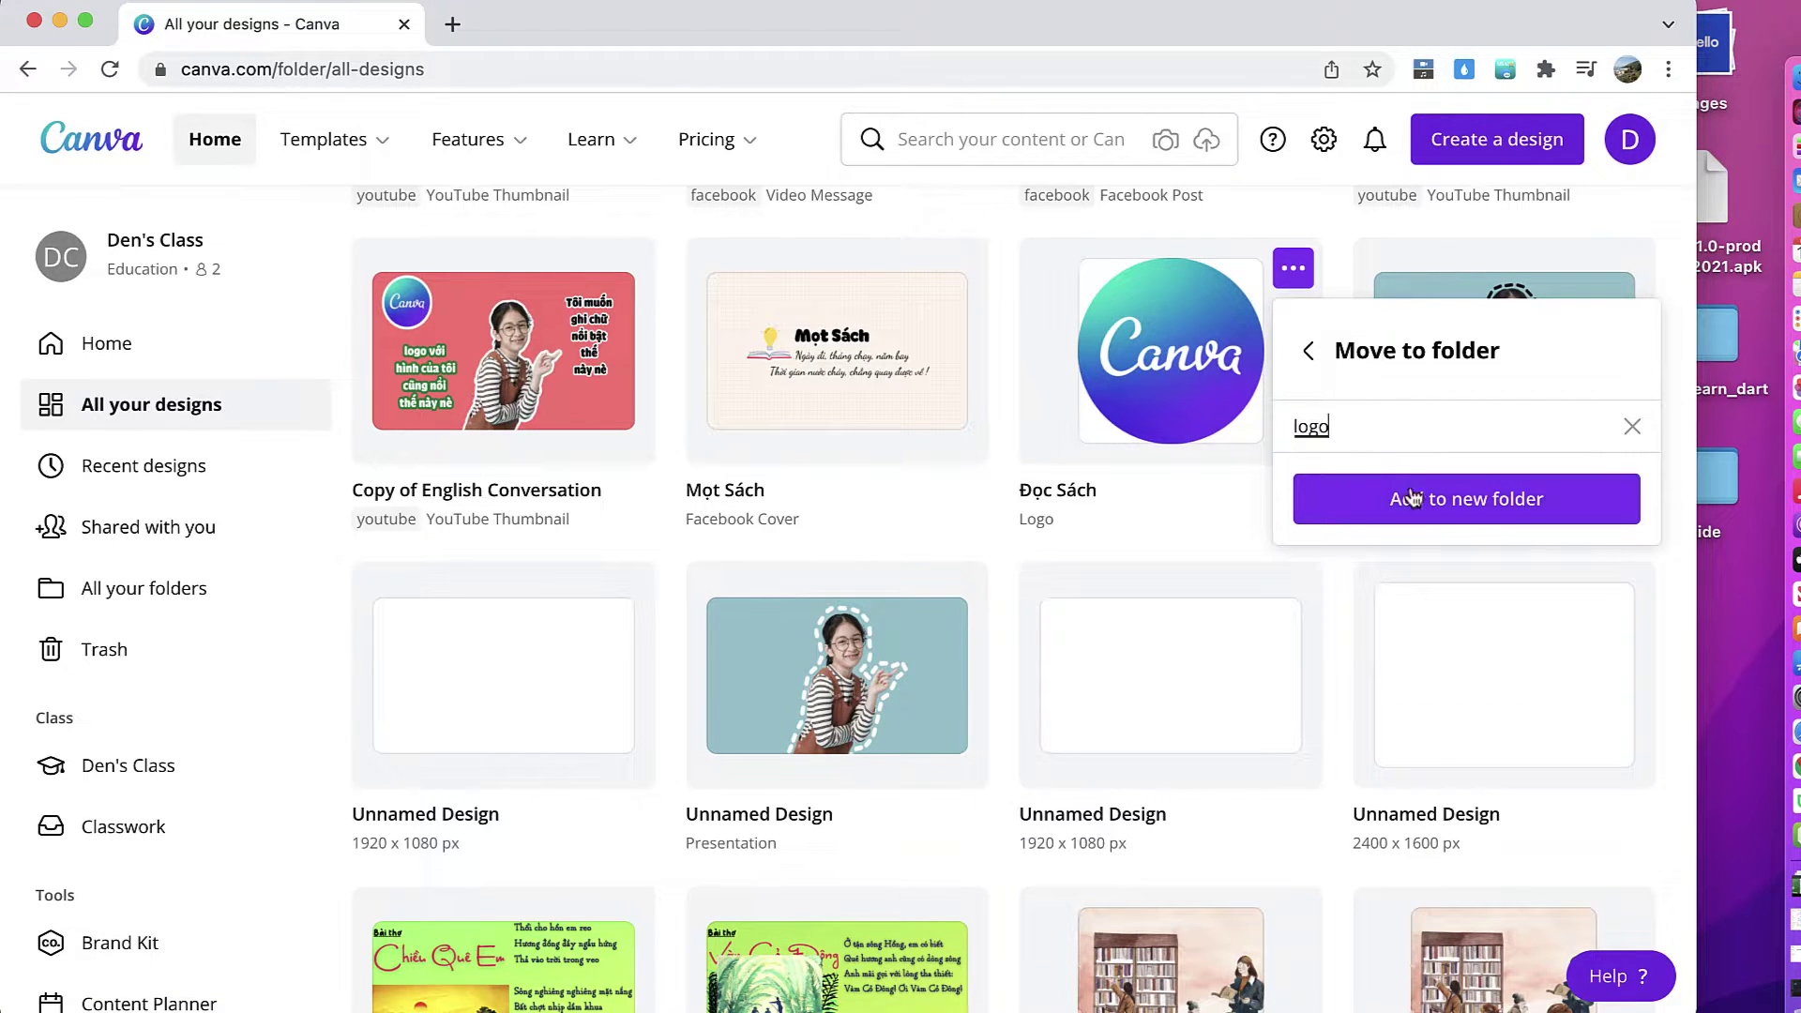
click(1404, 497)
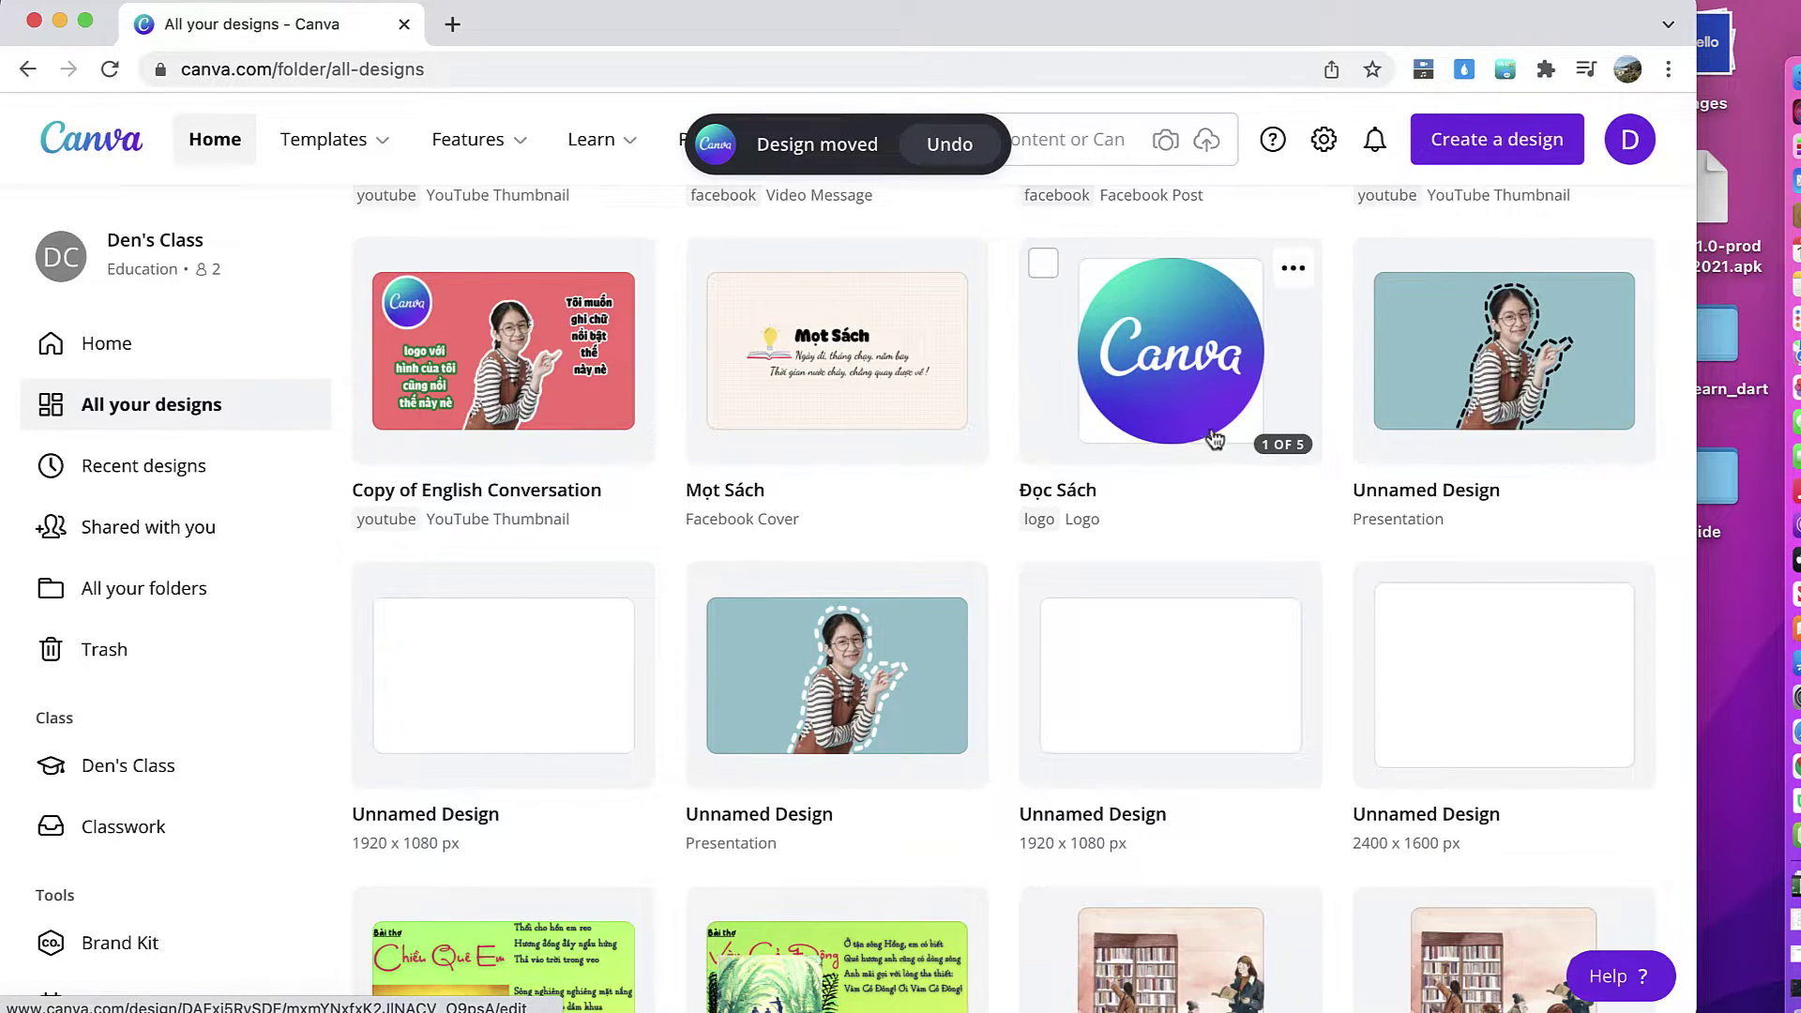
scroll(1058, 533, down, 7)
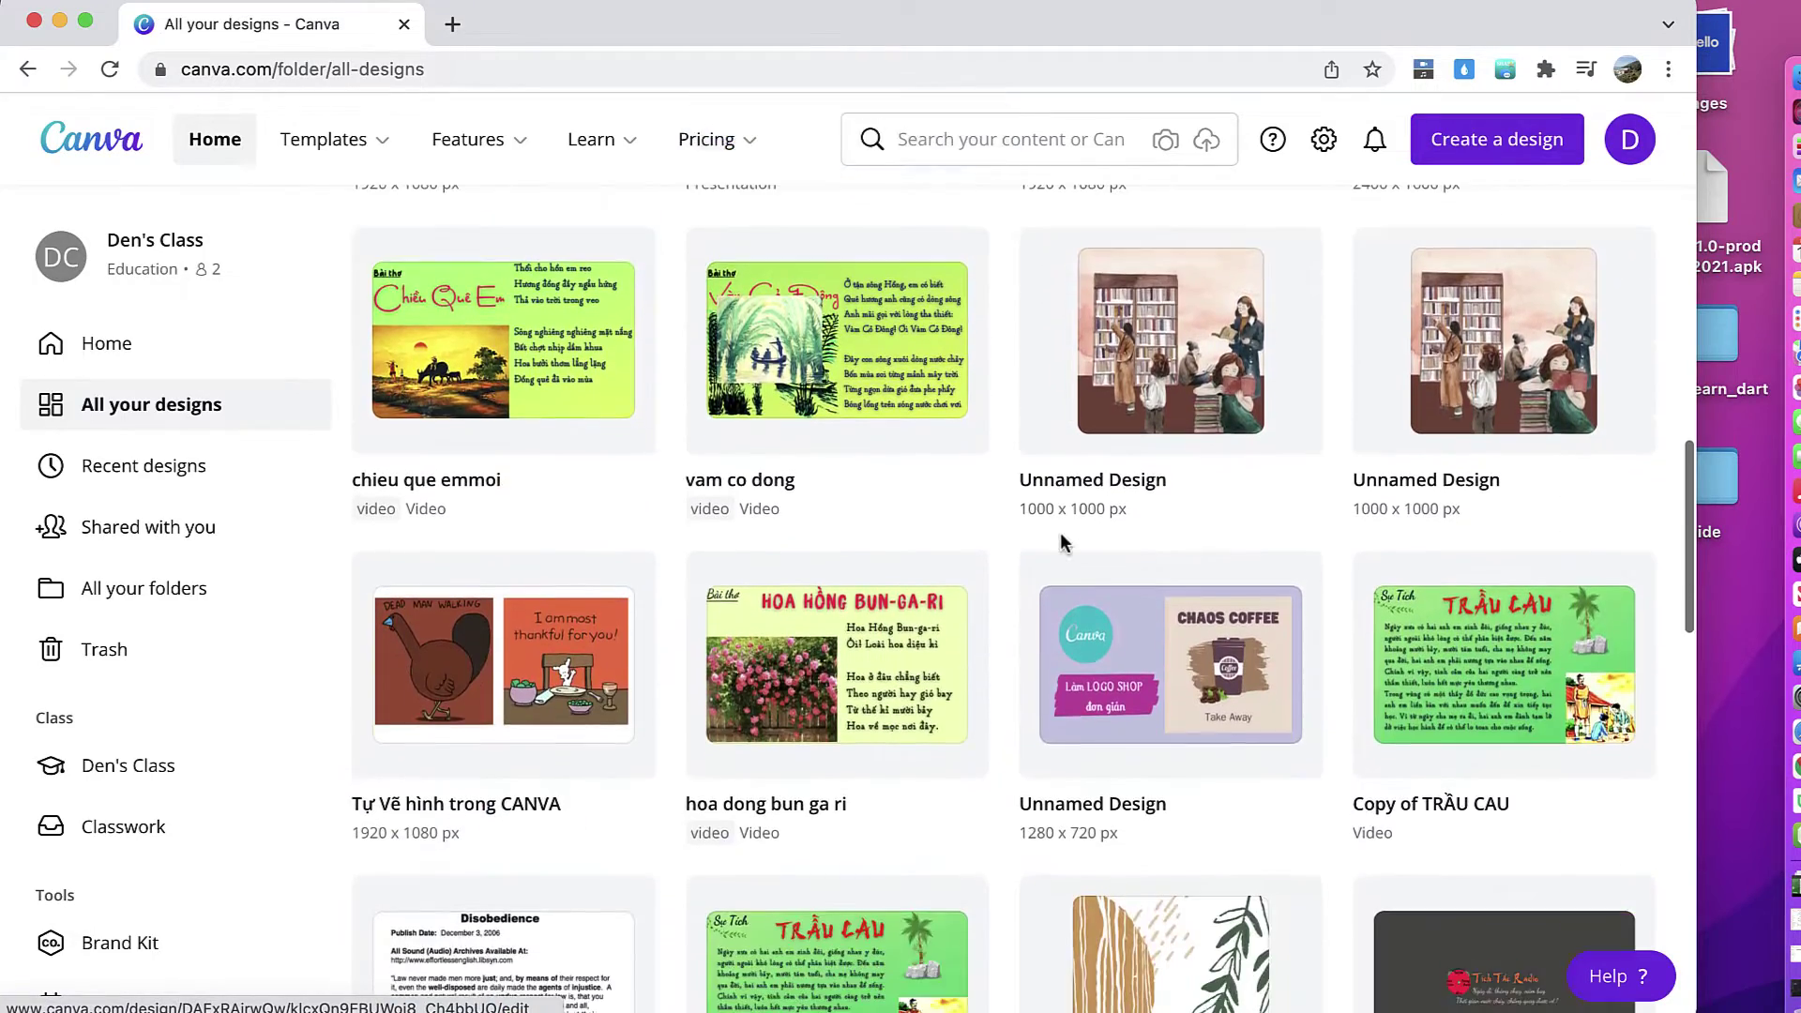
Step: Move the Logo Dong Ho Co Chan design into the logo folder
scroll(1060, 542, down, 9)
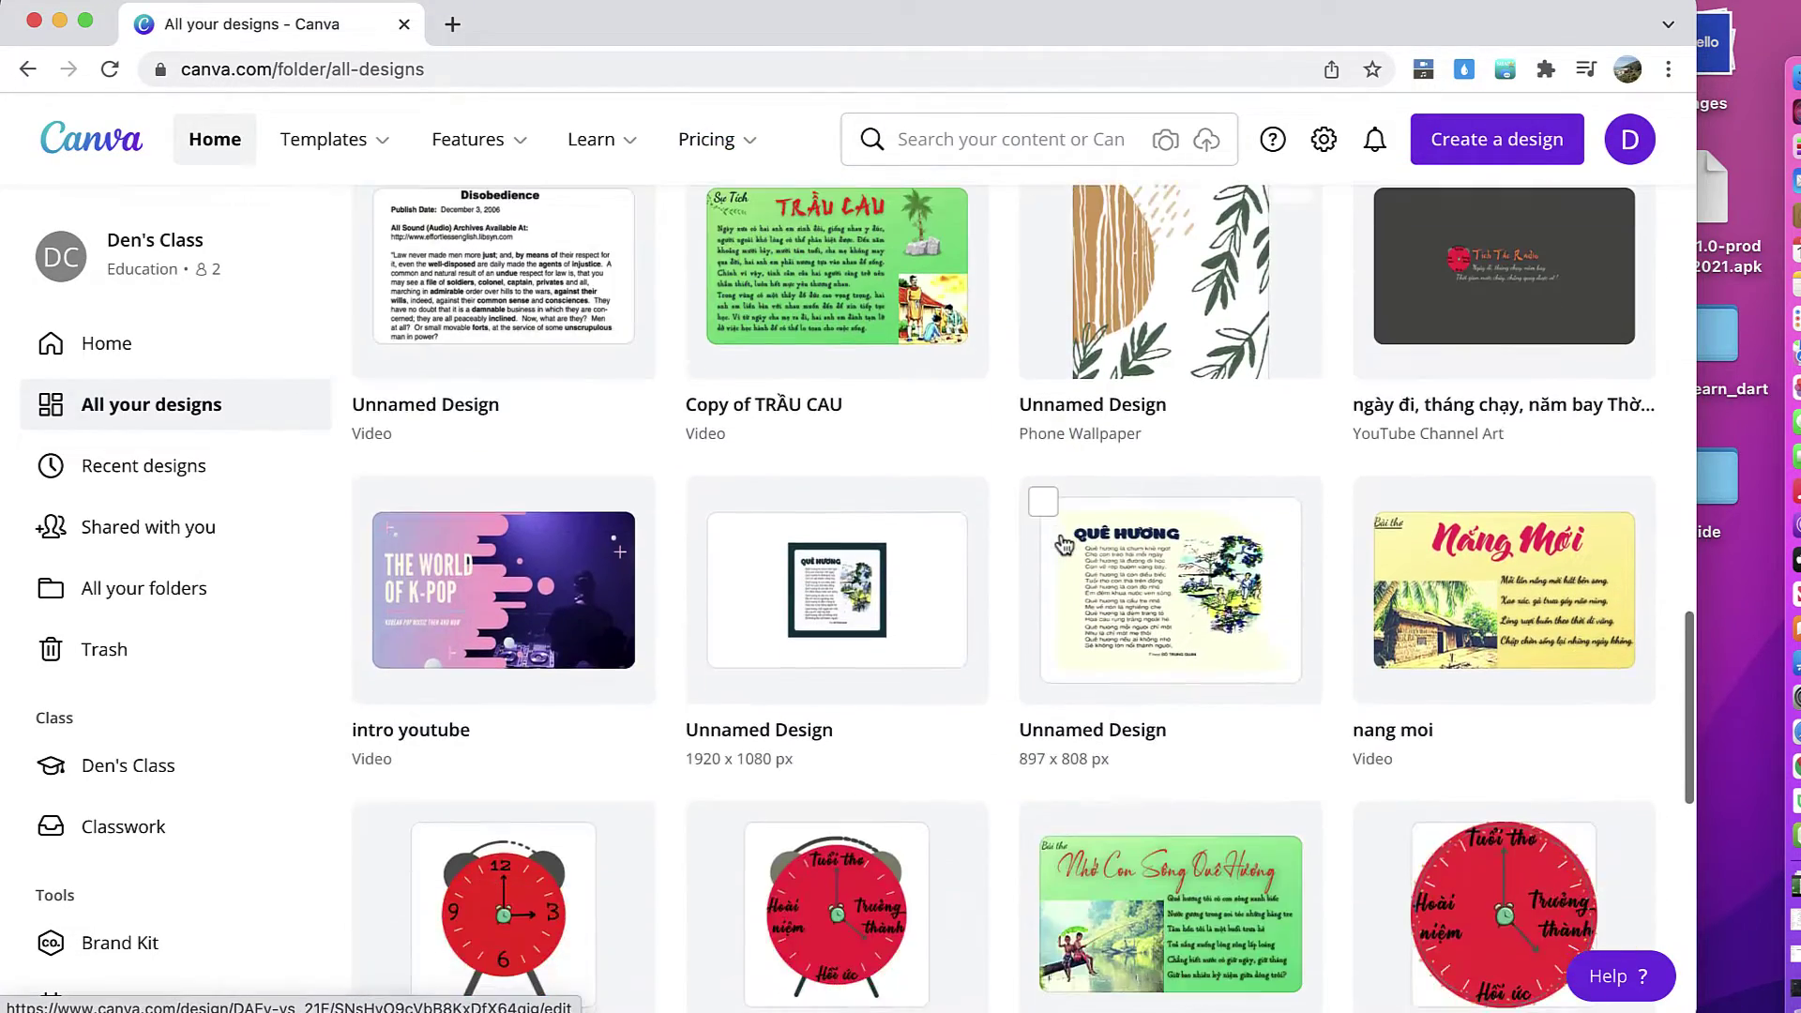
scroll(1065, 544, down, 3)
scroll(957, 385, down, 1)
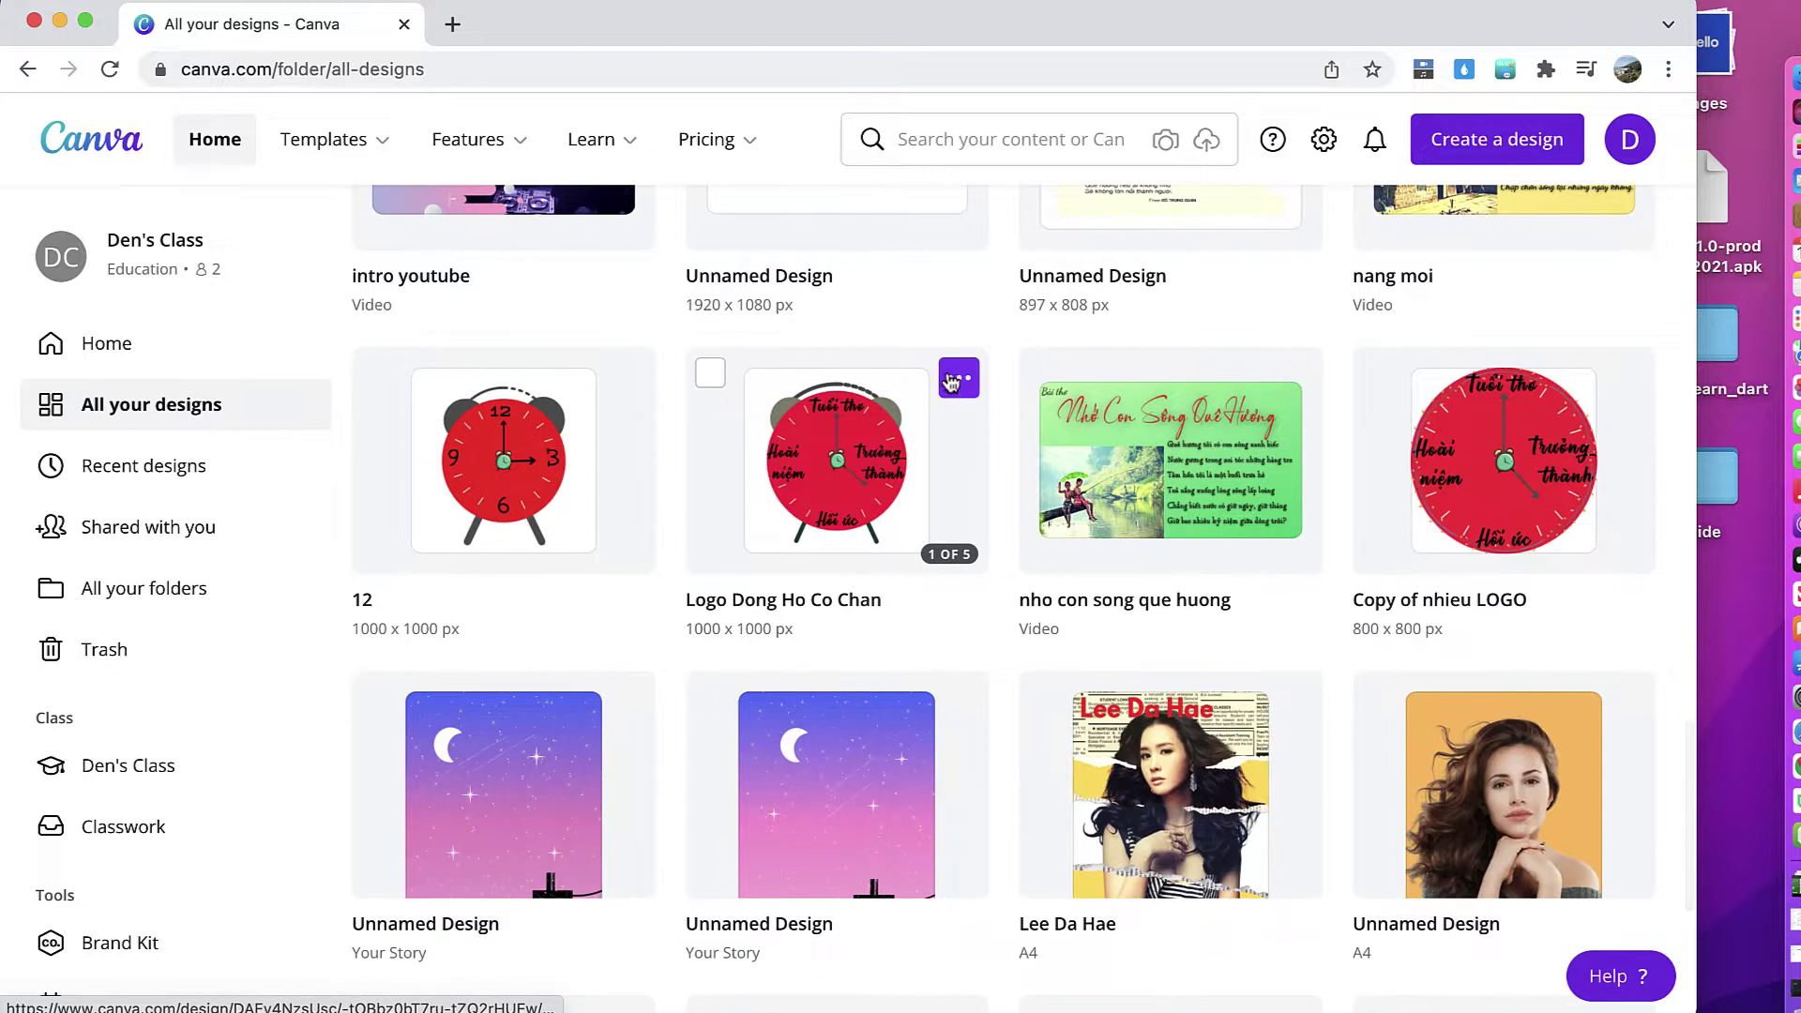
click(958, 380)
click(1085, 605)
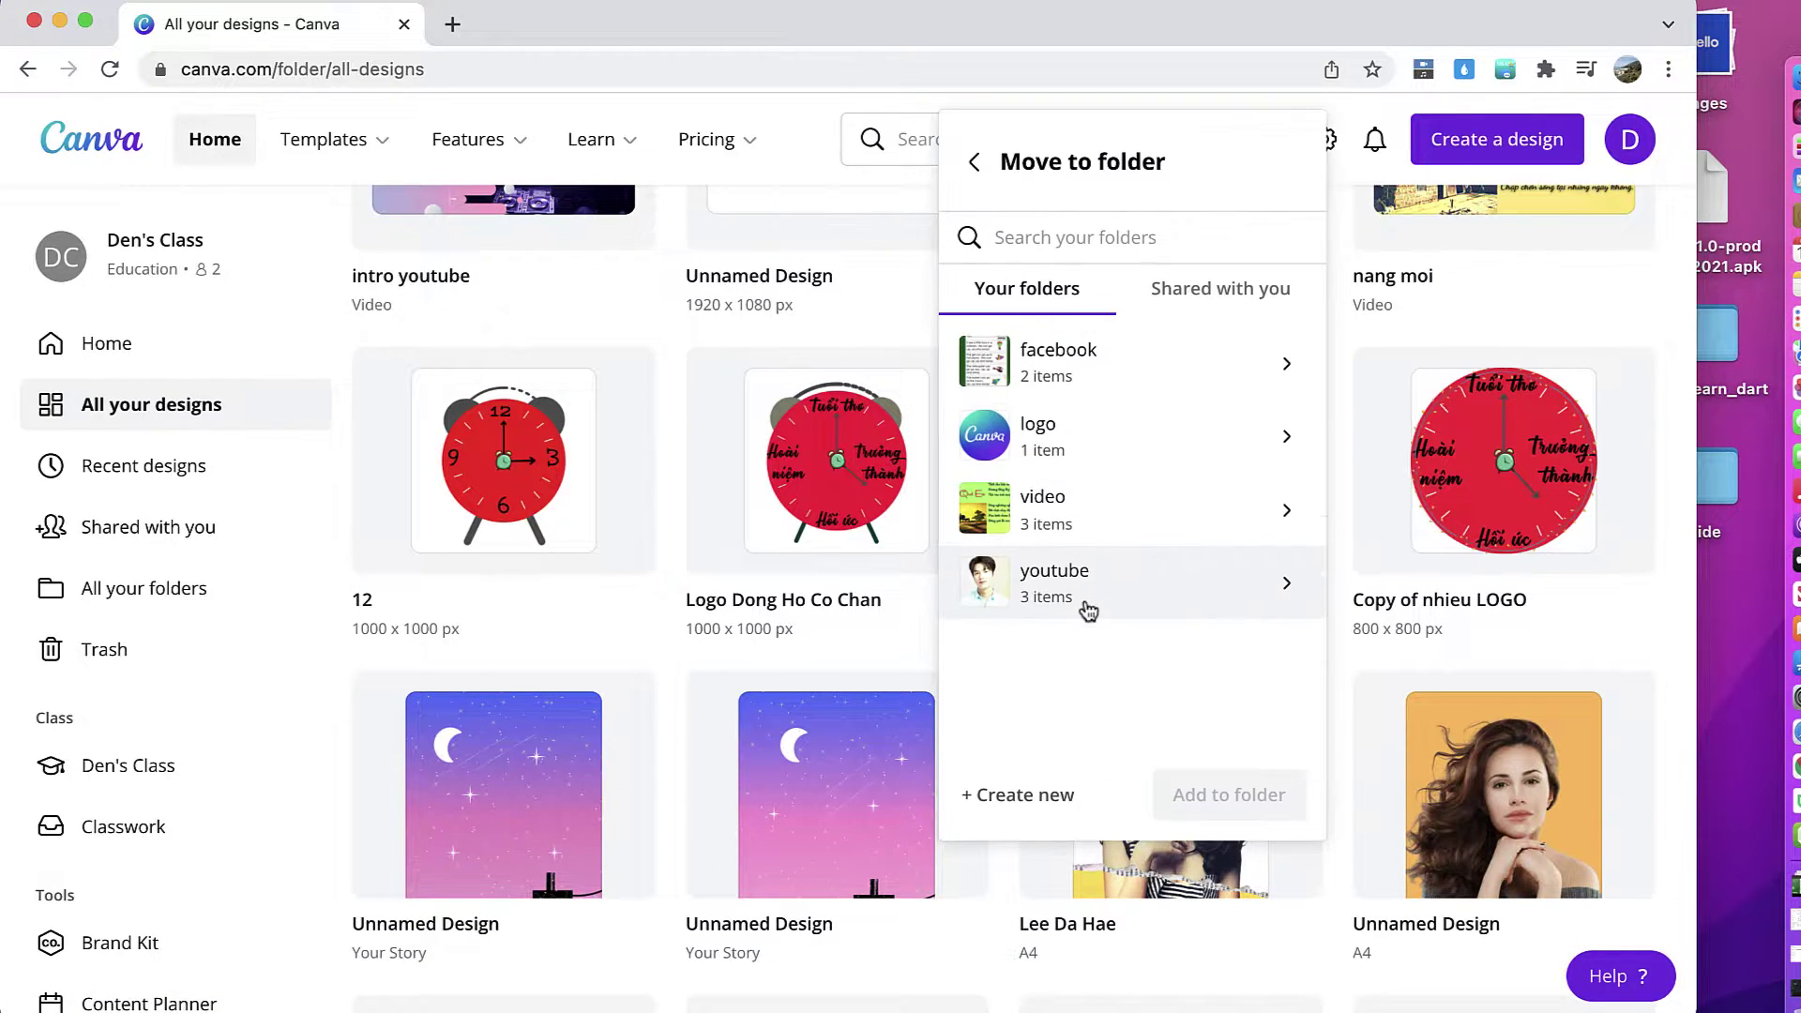
click(1126, 444)
click(1234, 793)
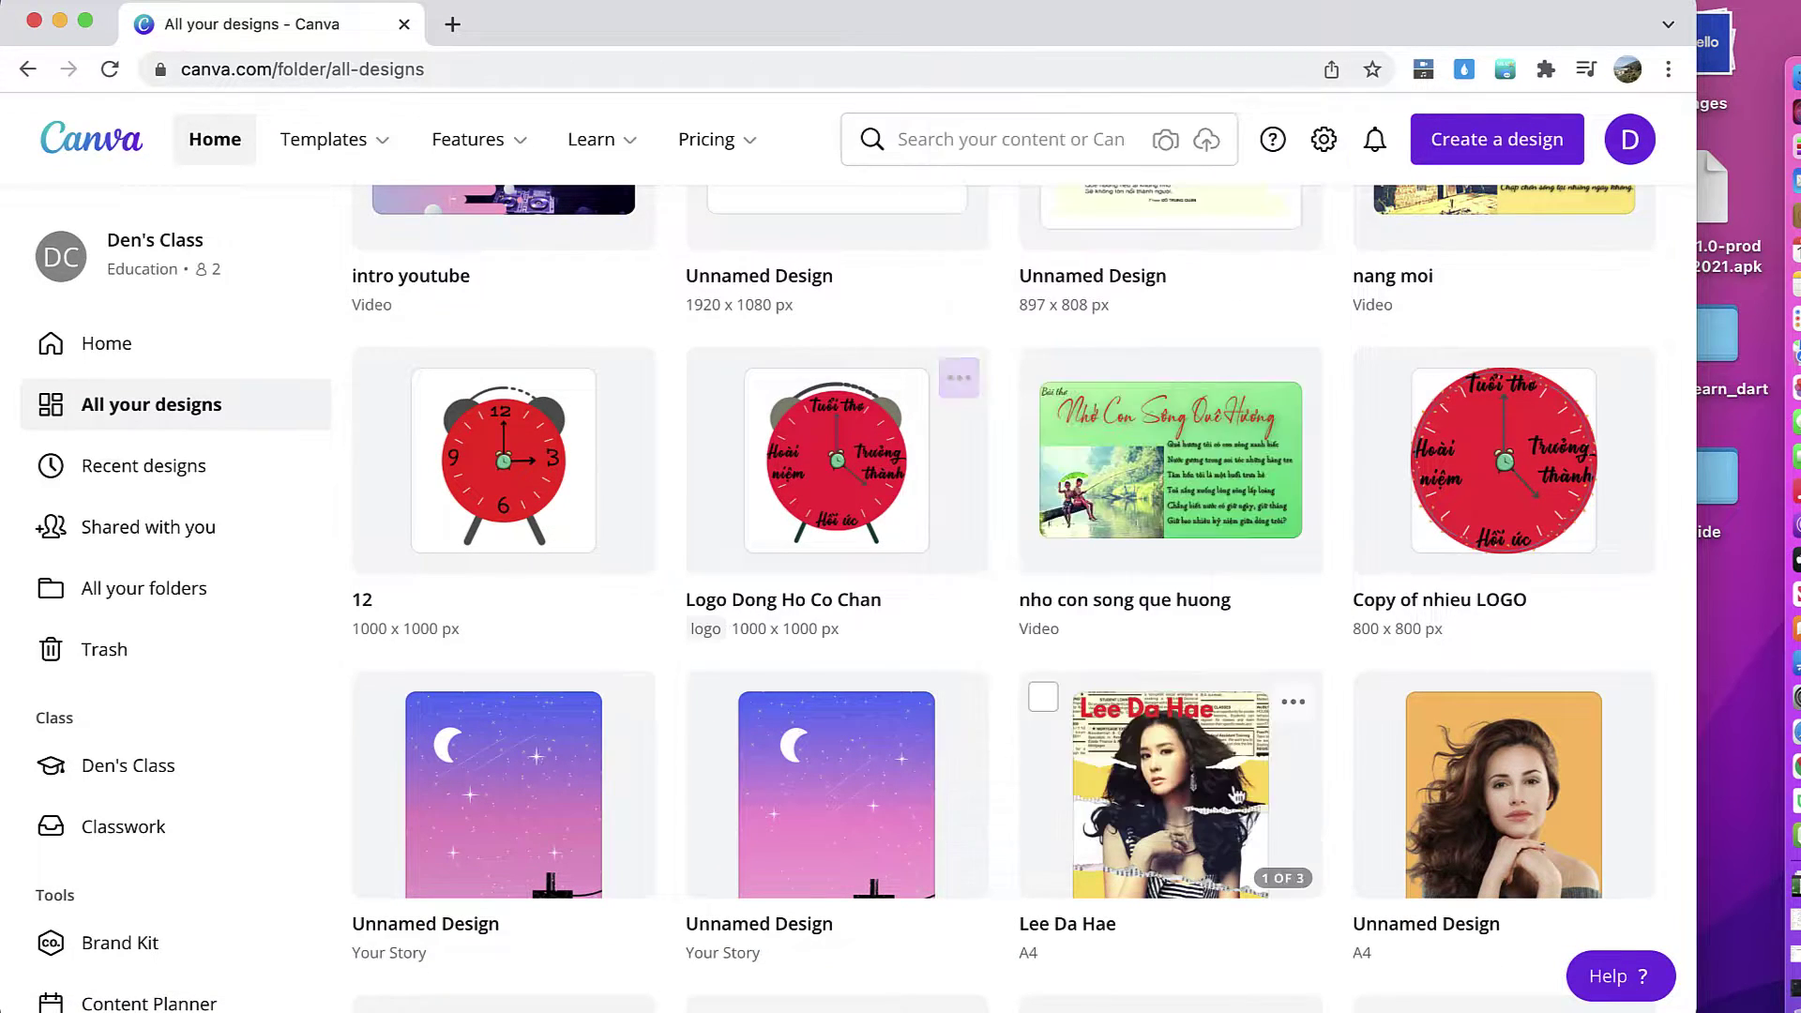
Step: Move Copy of nhieu LOGO and the 12 design into logo, then open the folders overview
click(1625, 378)
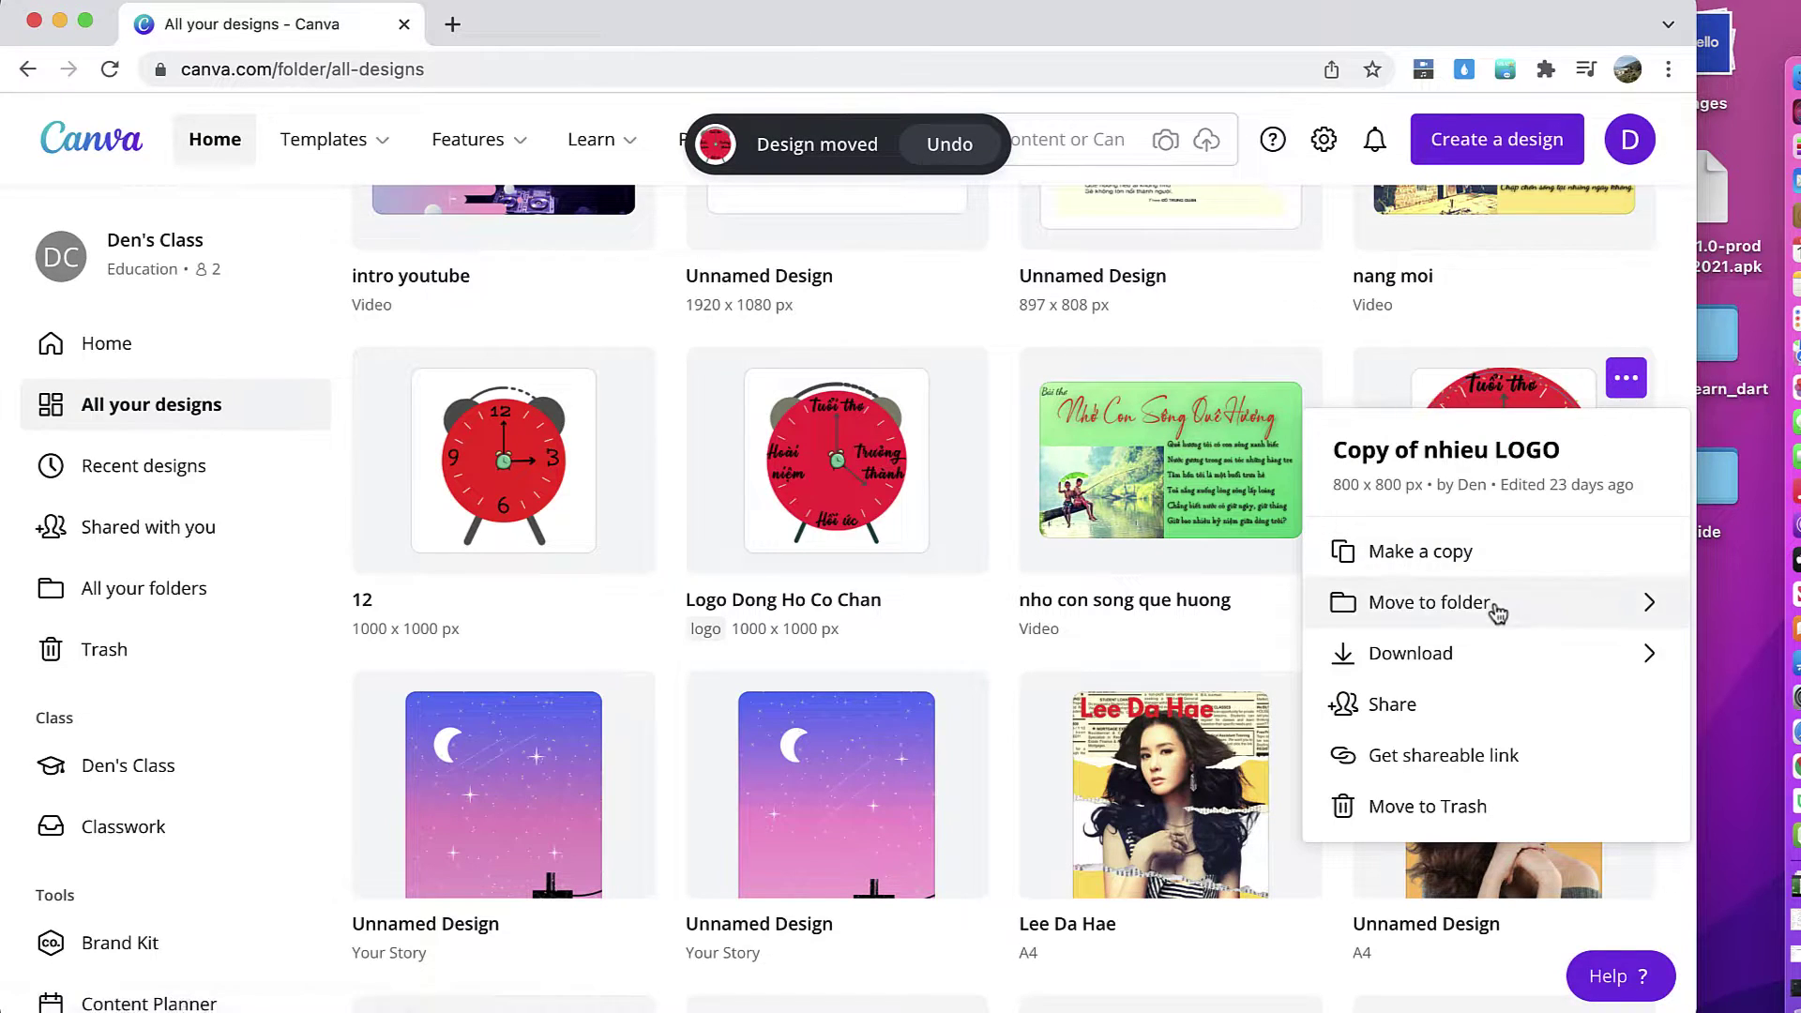
click(1495, 606)
click(1552, 798)
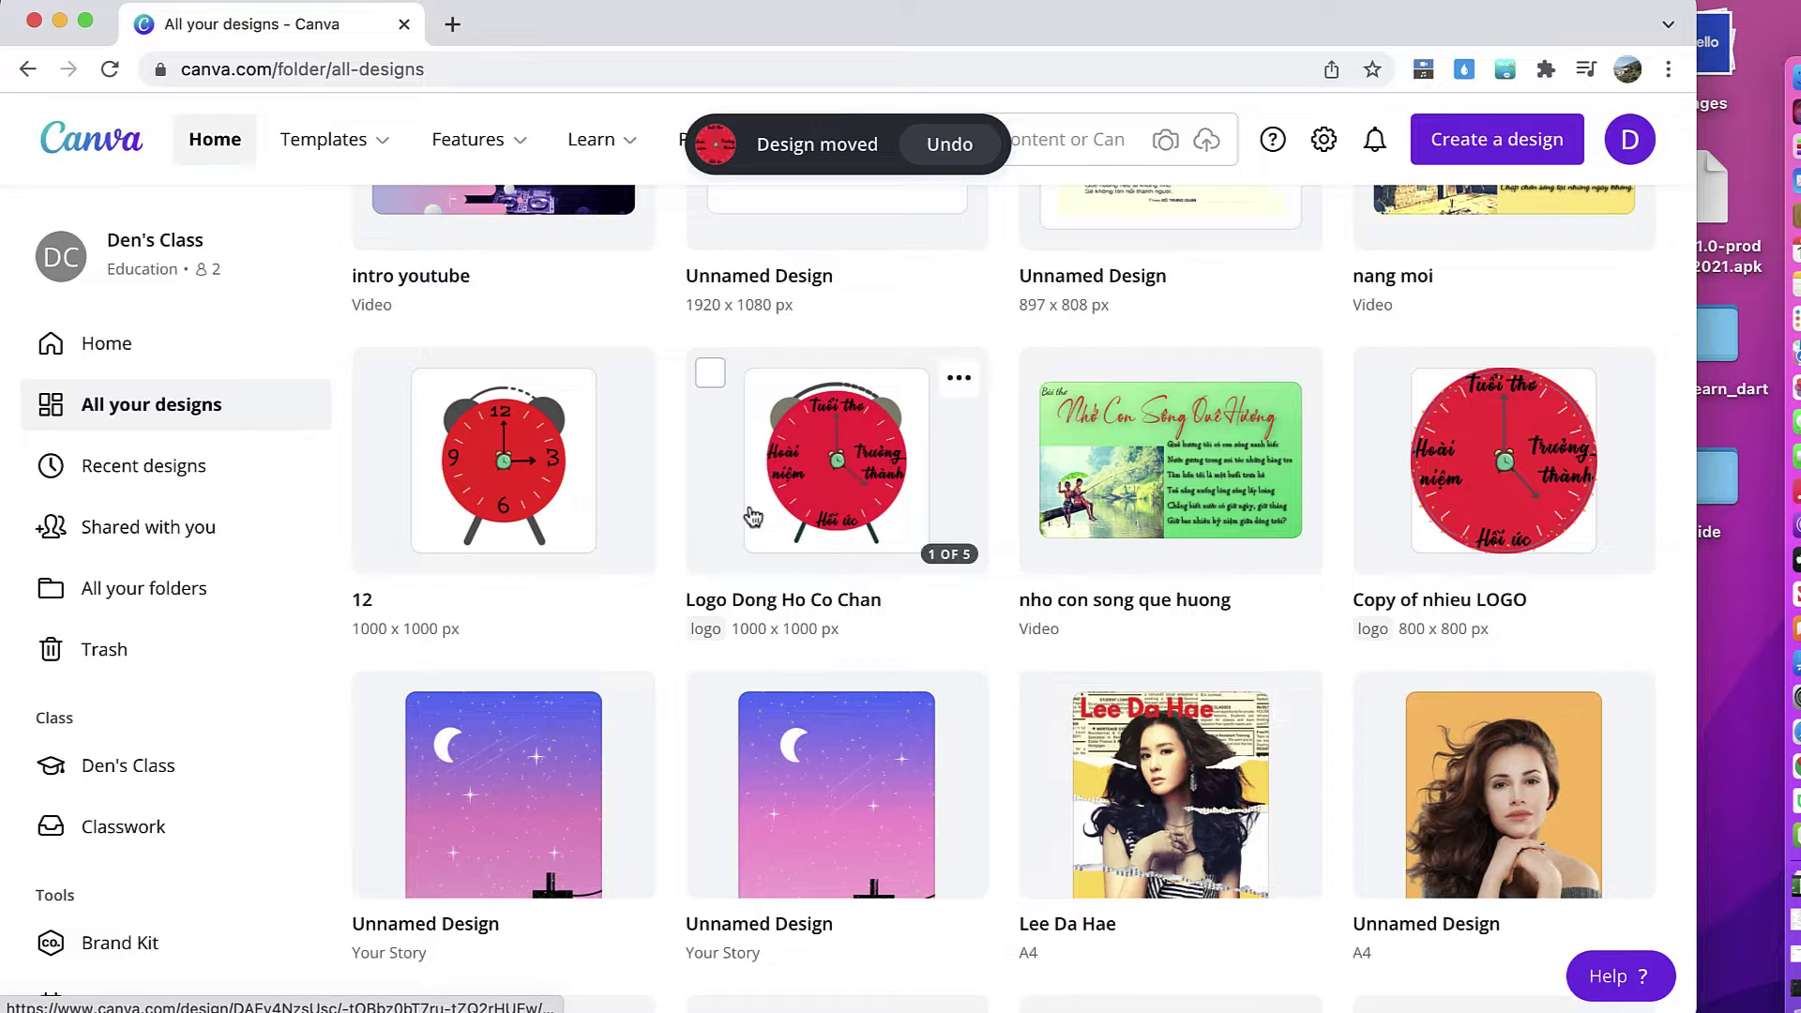
scroll(704, 535, down, 2)
click(626, 282)
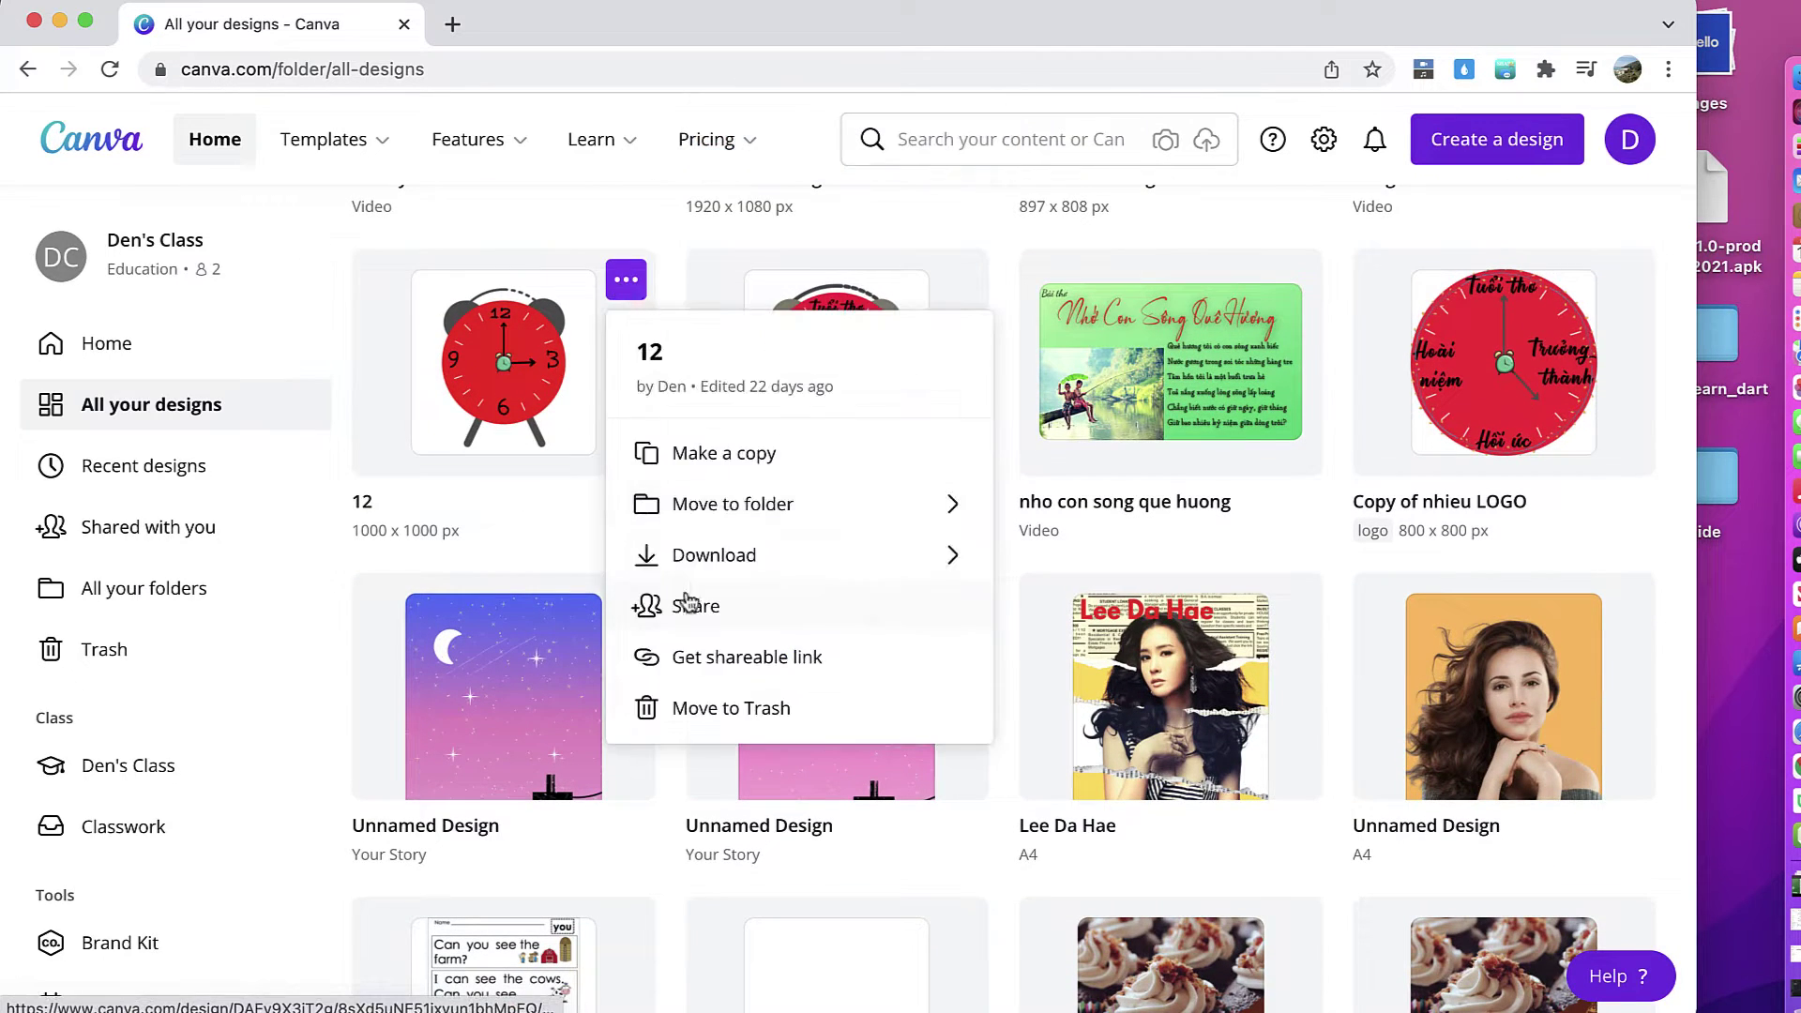
click(736, 512)
click(796, 454)
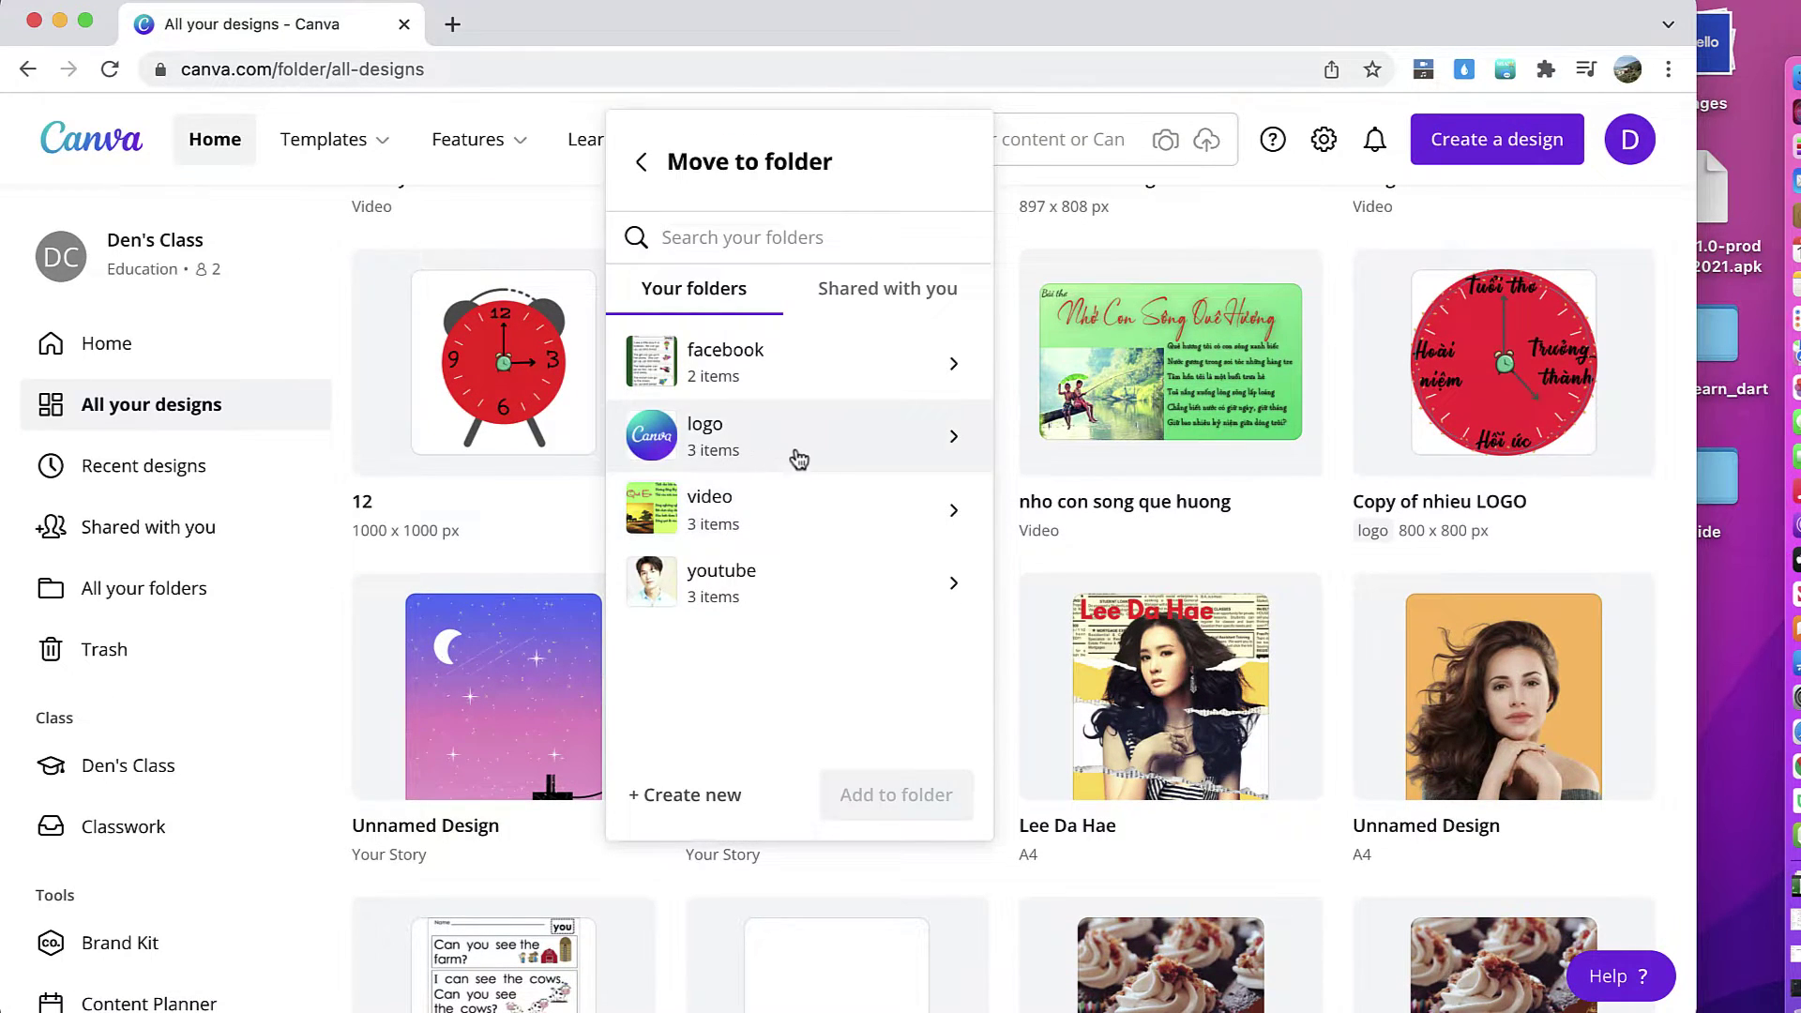
click(847, 794)
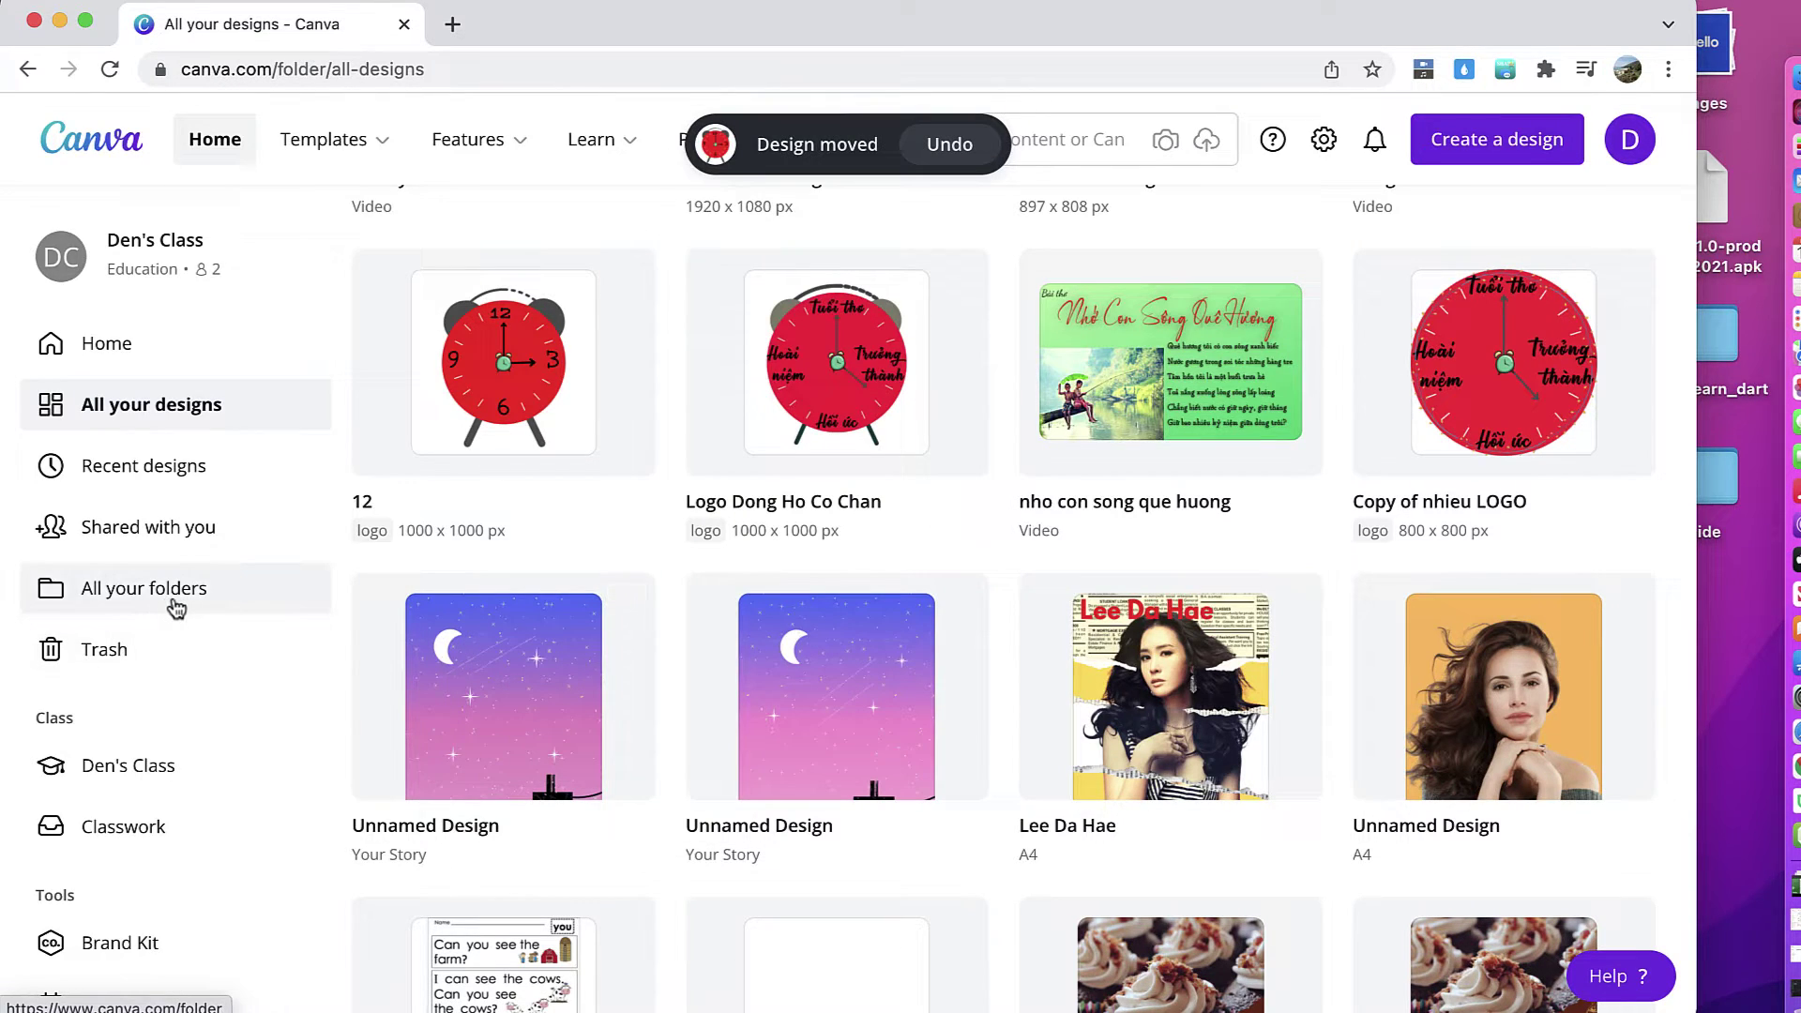
click(172, 598)
Step: Open the logo and youtube folders in turn, then the video folder, to check their contents
click(1275, 486)
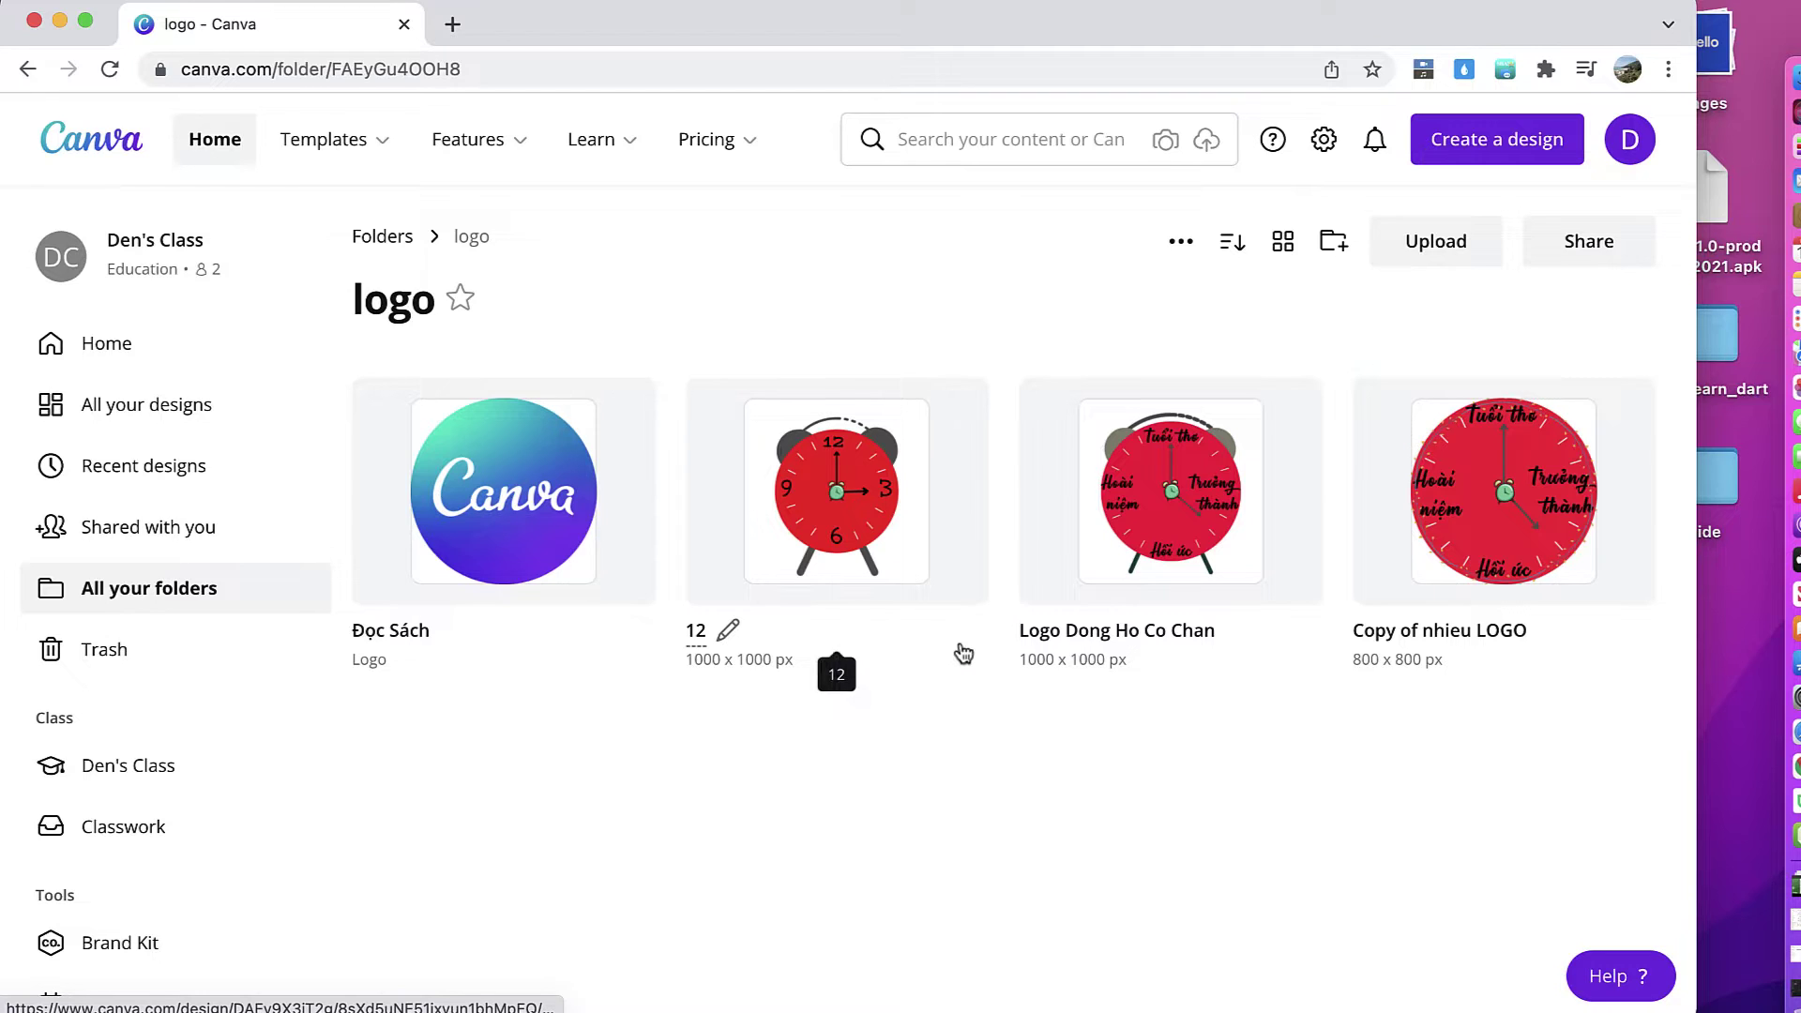
click(28, 71)
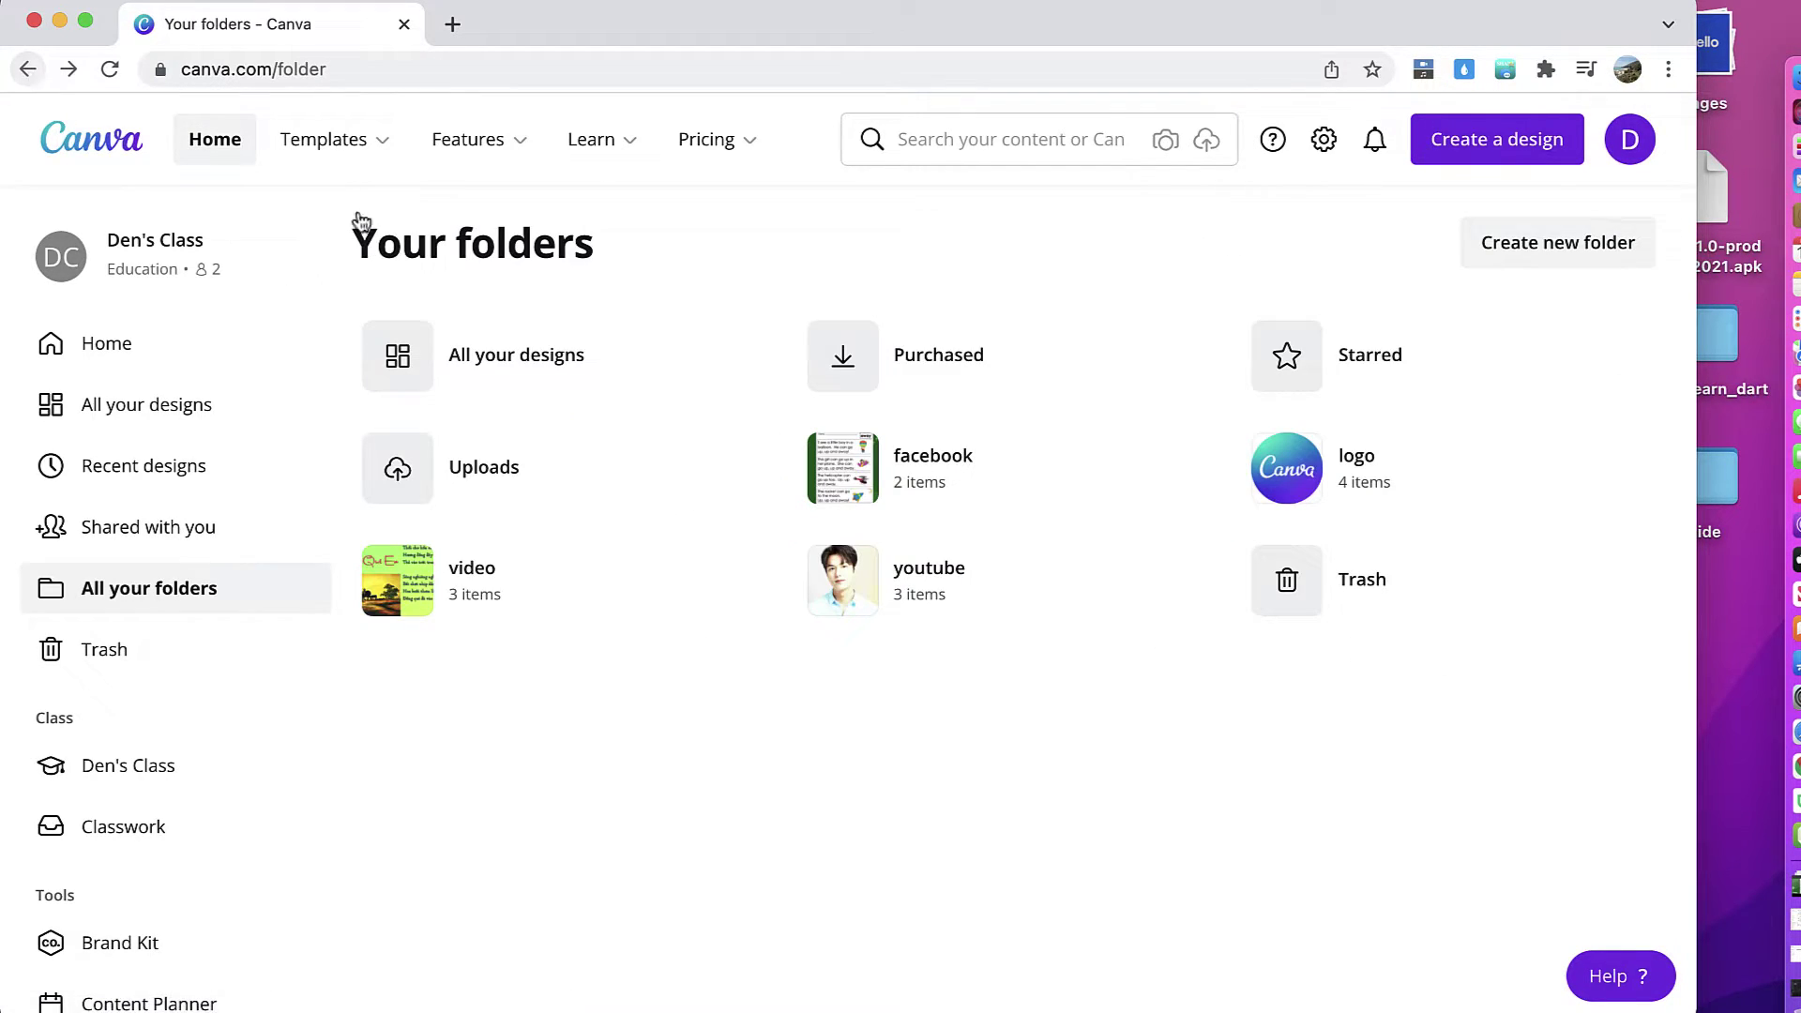
click(884, 564)
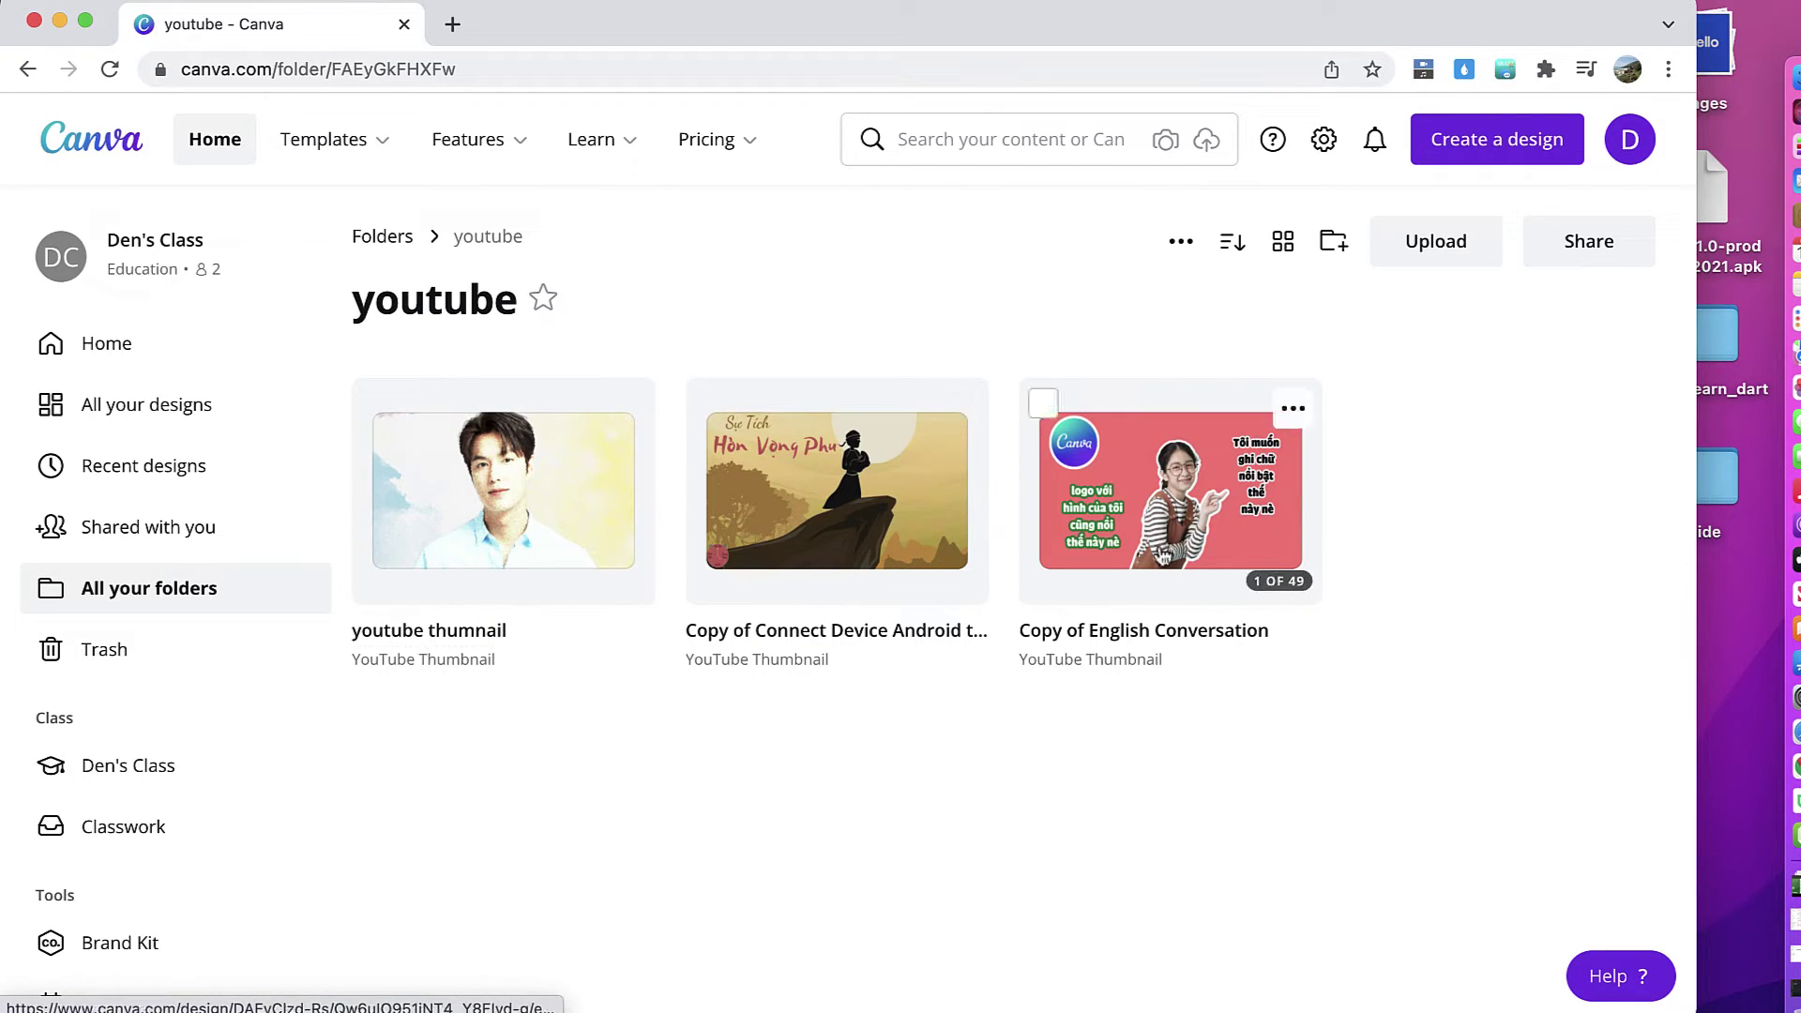
click(26, 68)
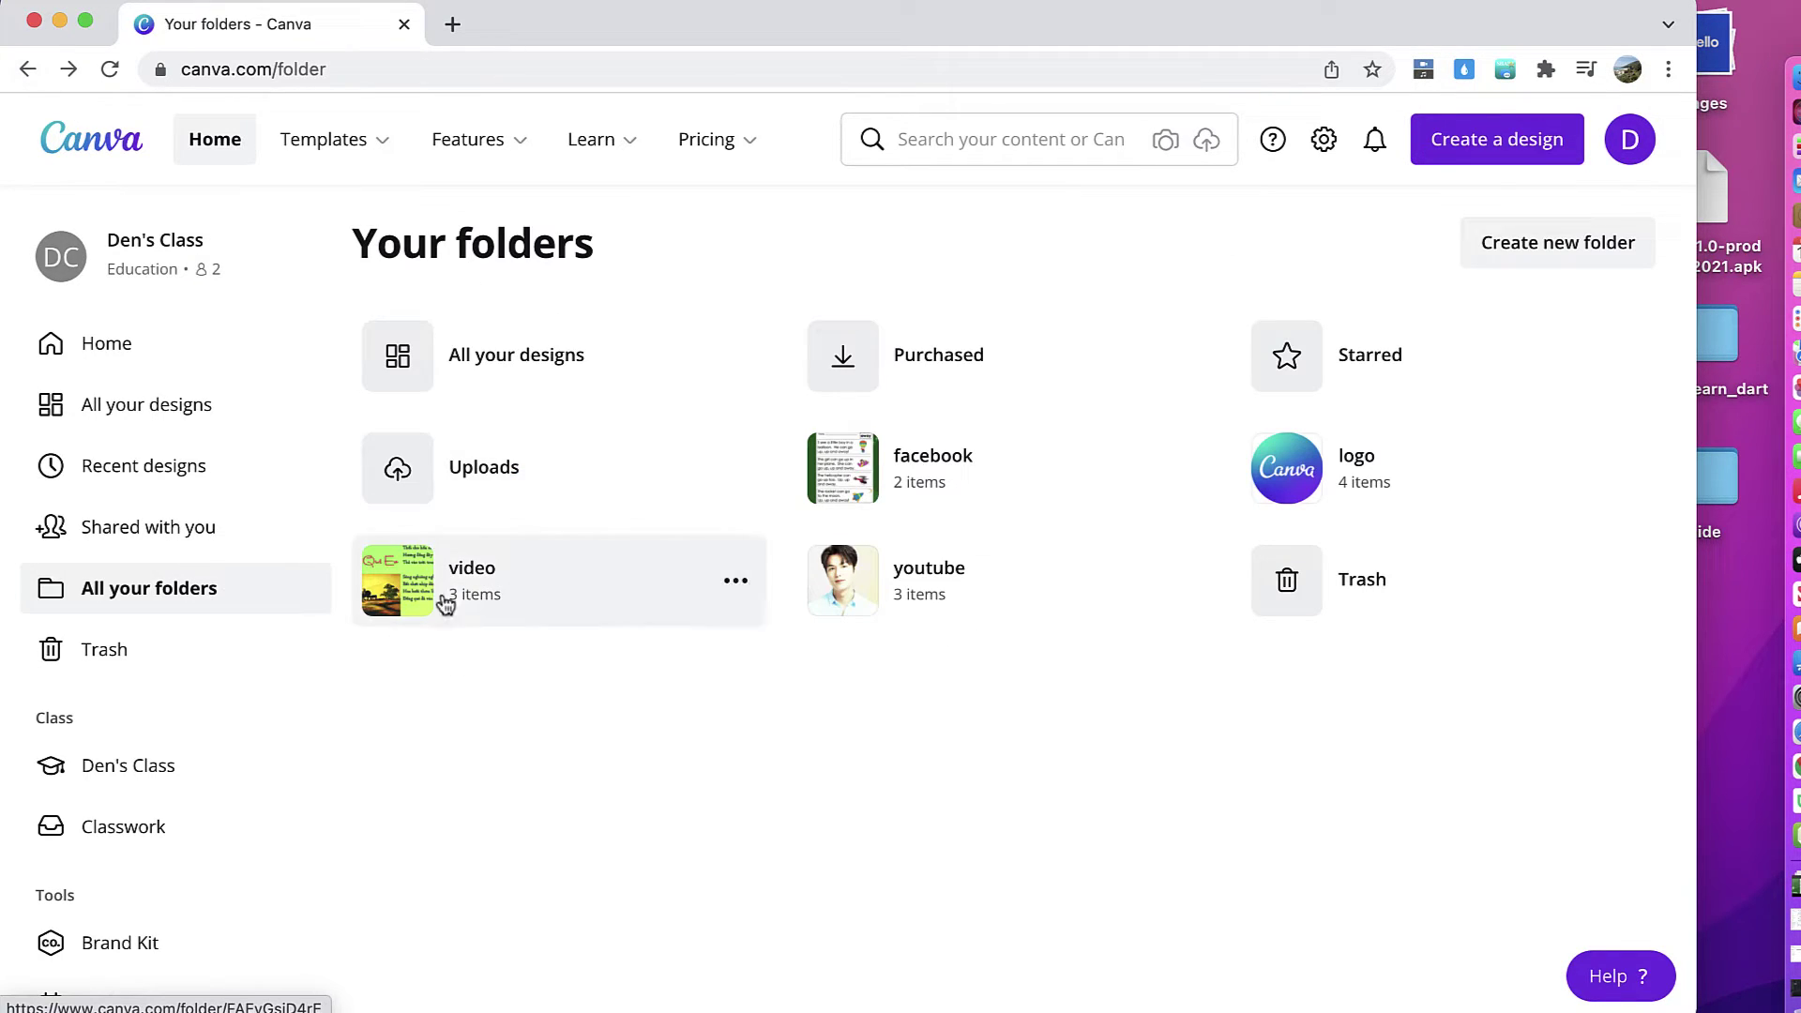
click(436, 613)
Step: Open chieu que emmoi in an editor tab, then return to the Your folders overview
click(478, 503)
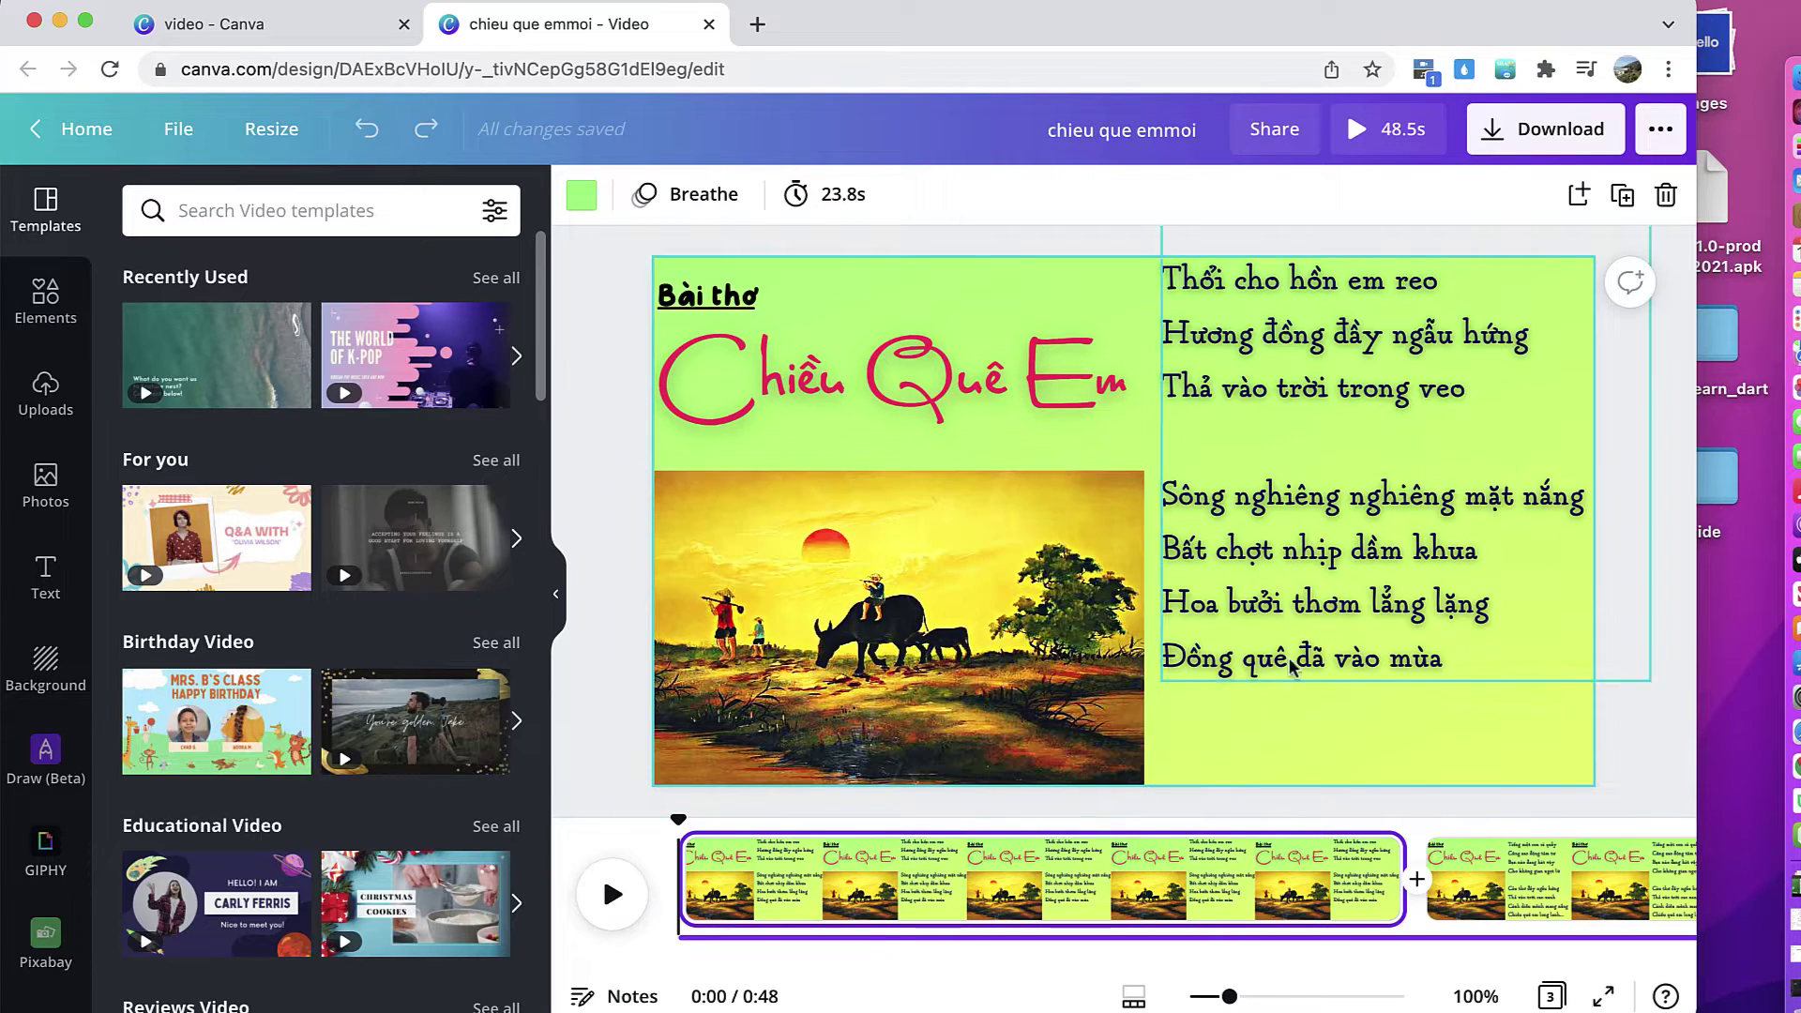
click(282, 30)
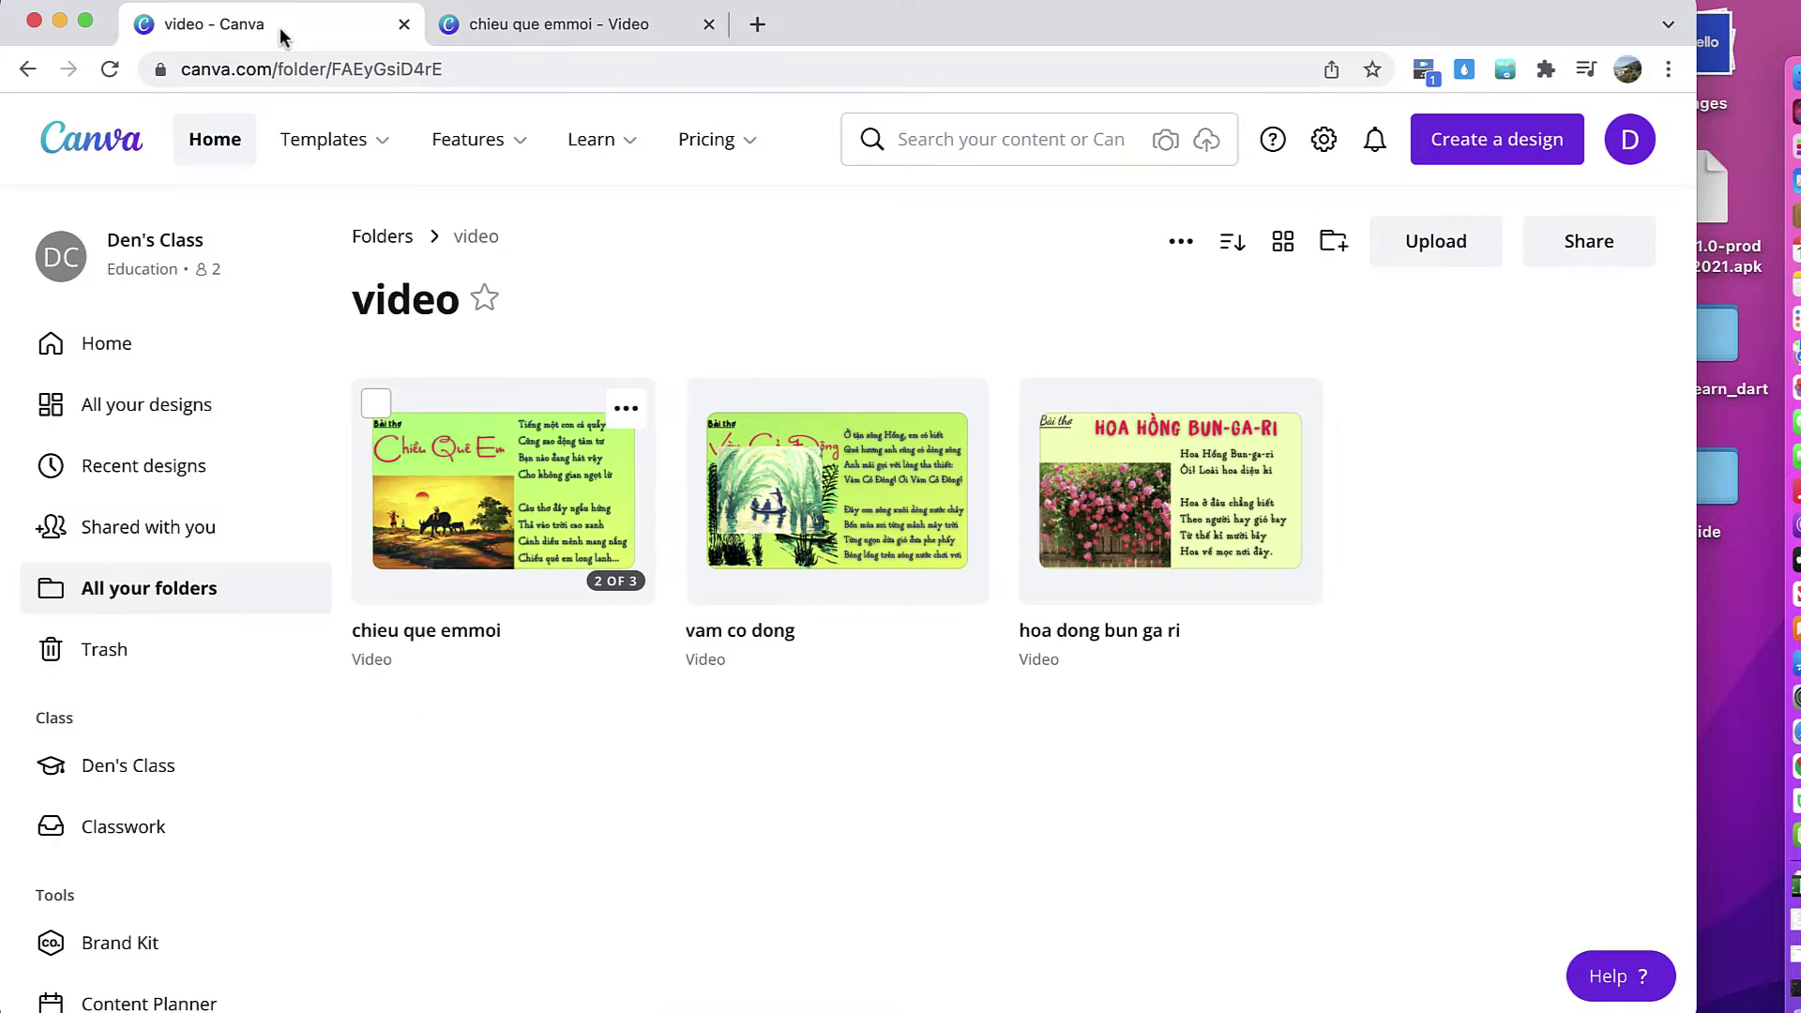
click(184, 609)
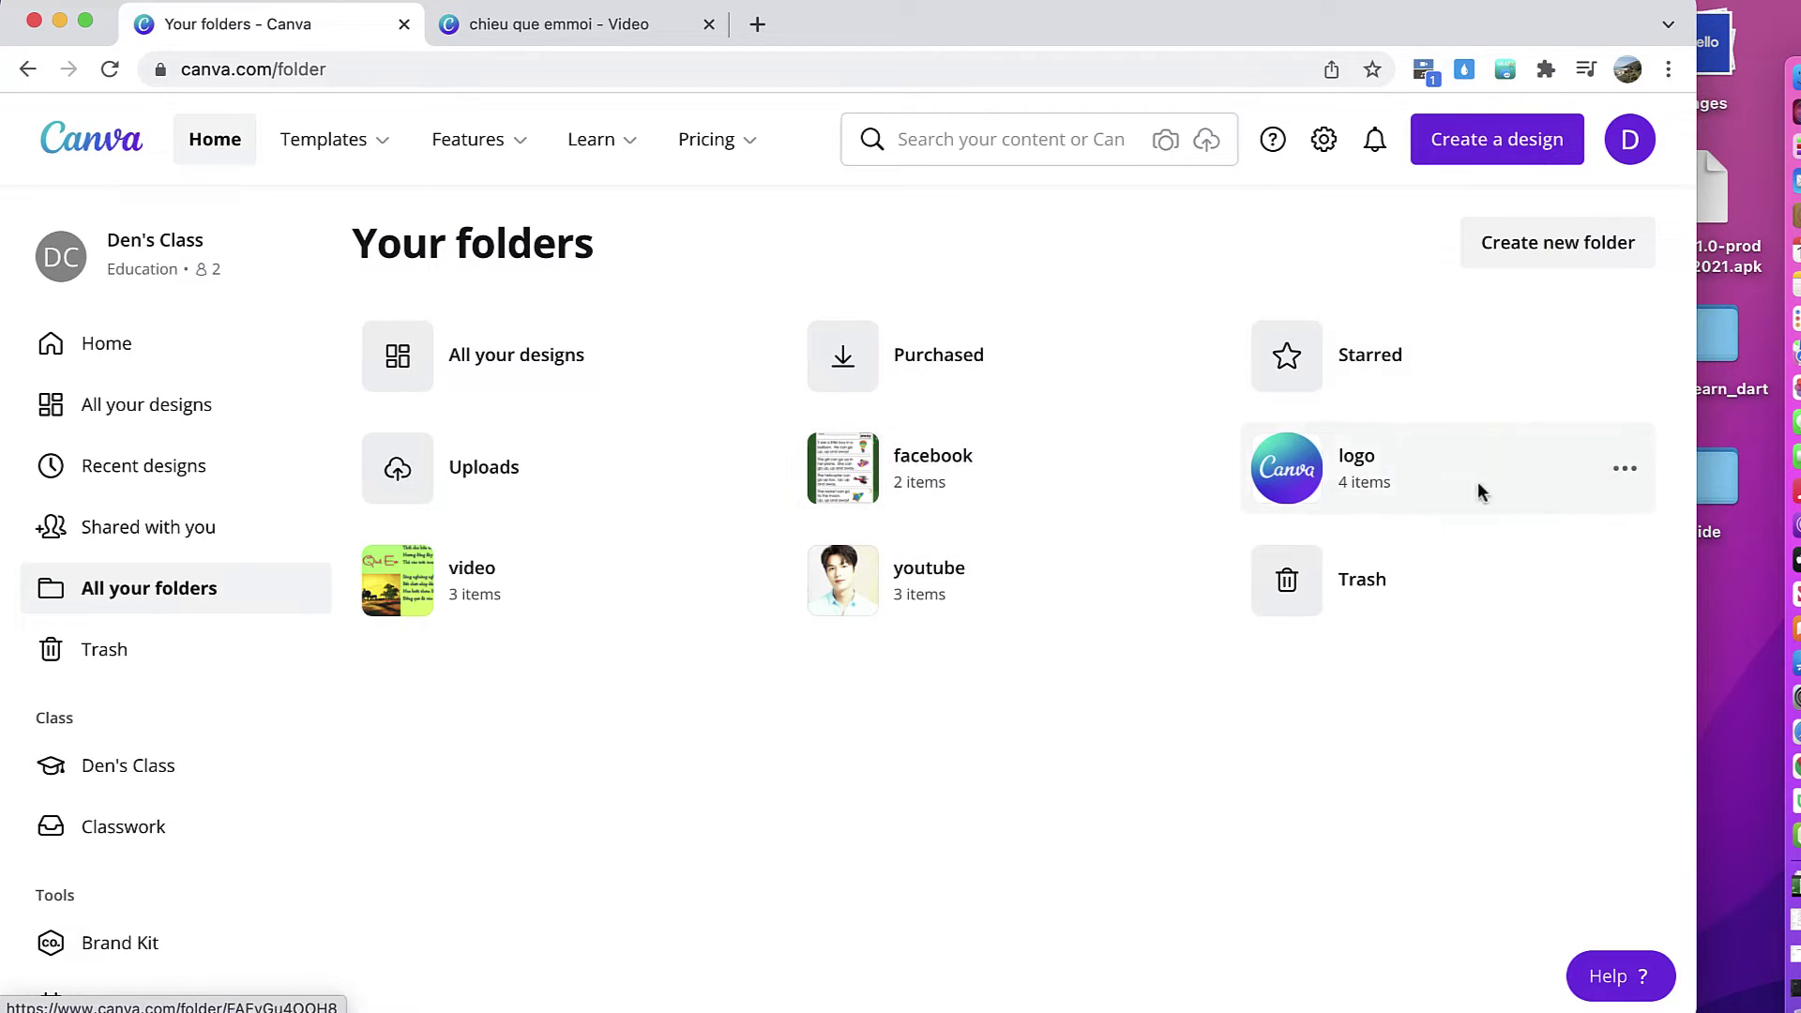
Step: Start a new Canva folder and name it 'model'
click(1553, 241)
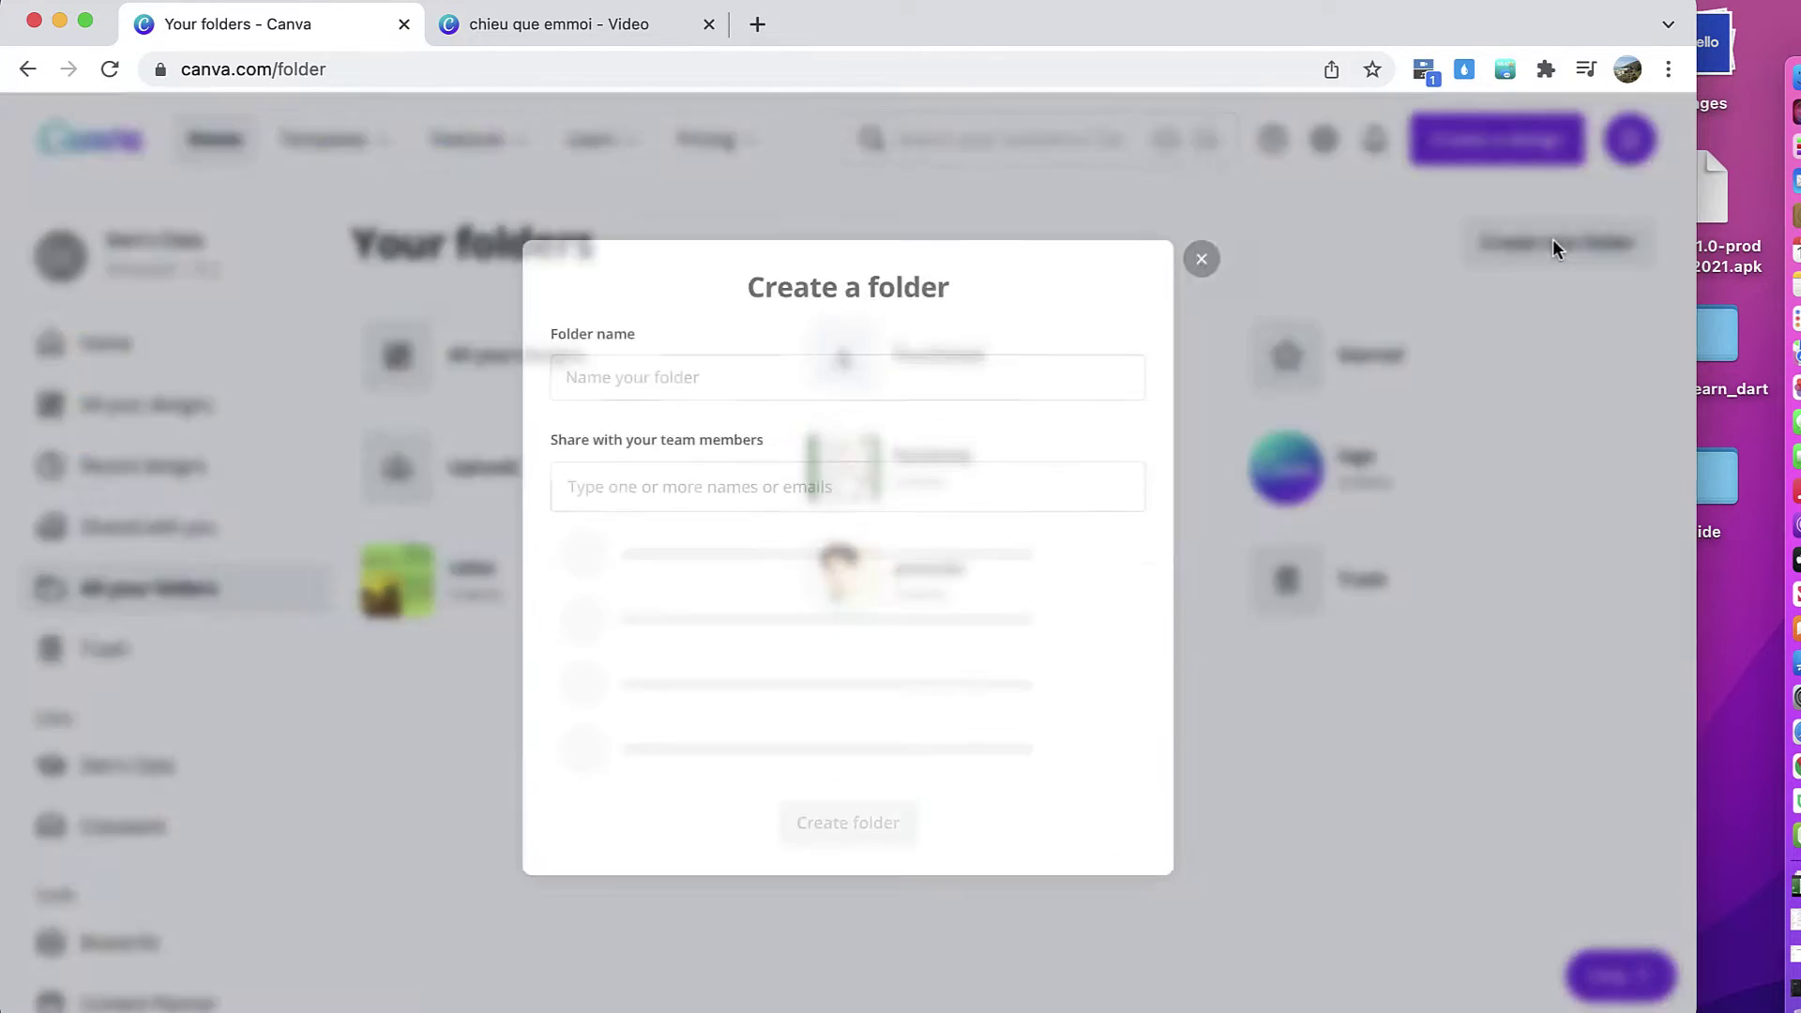
text(model)
click(710, 557)
Step: Add two team members by e-mail to the share list and create the shared 'model' folder
text(thha)
click(714, 638)
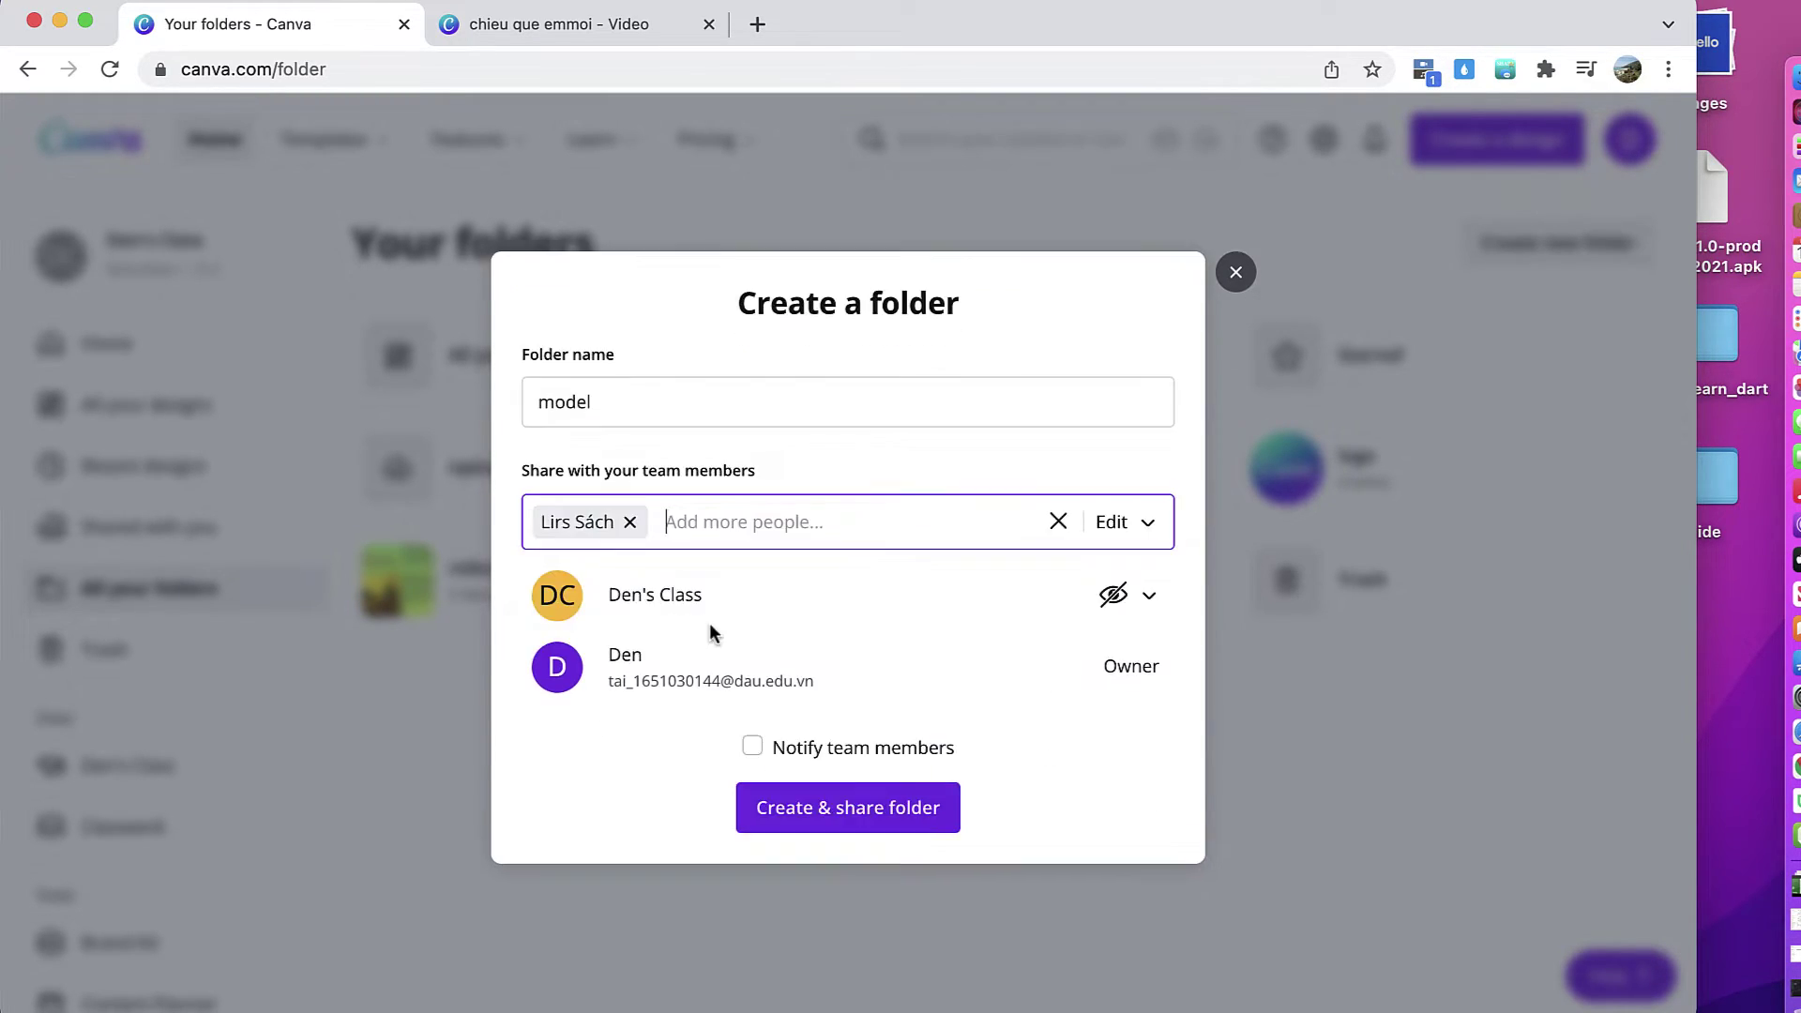
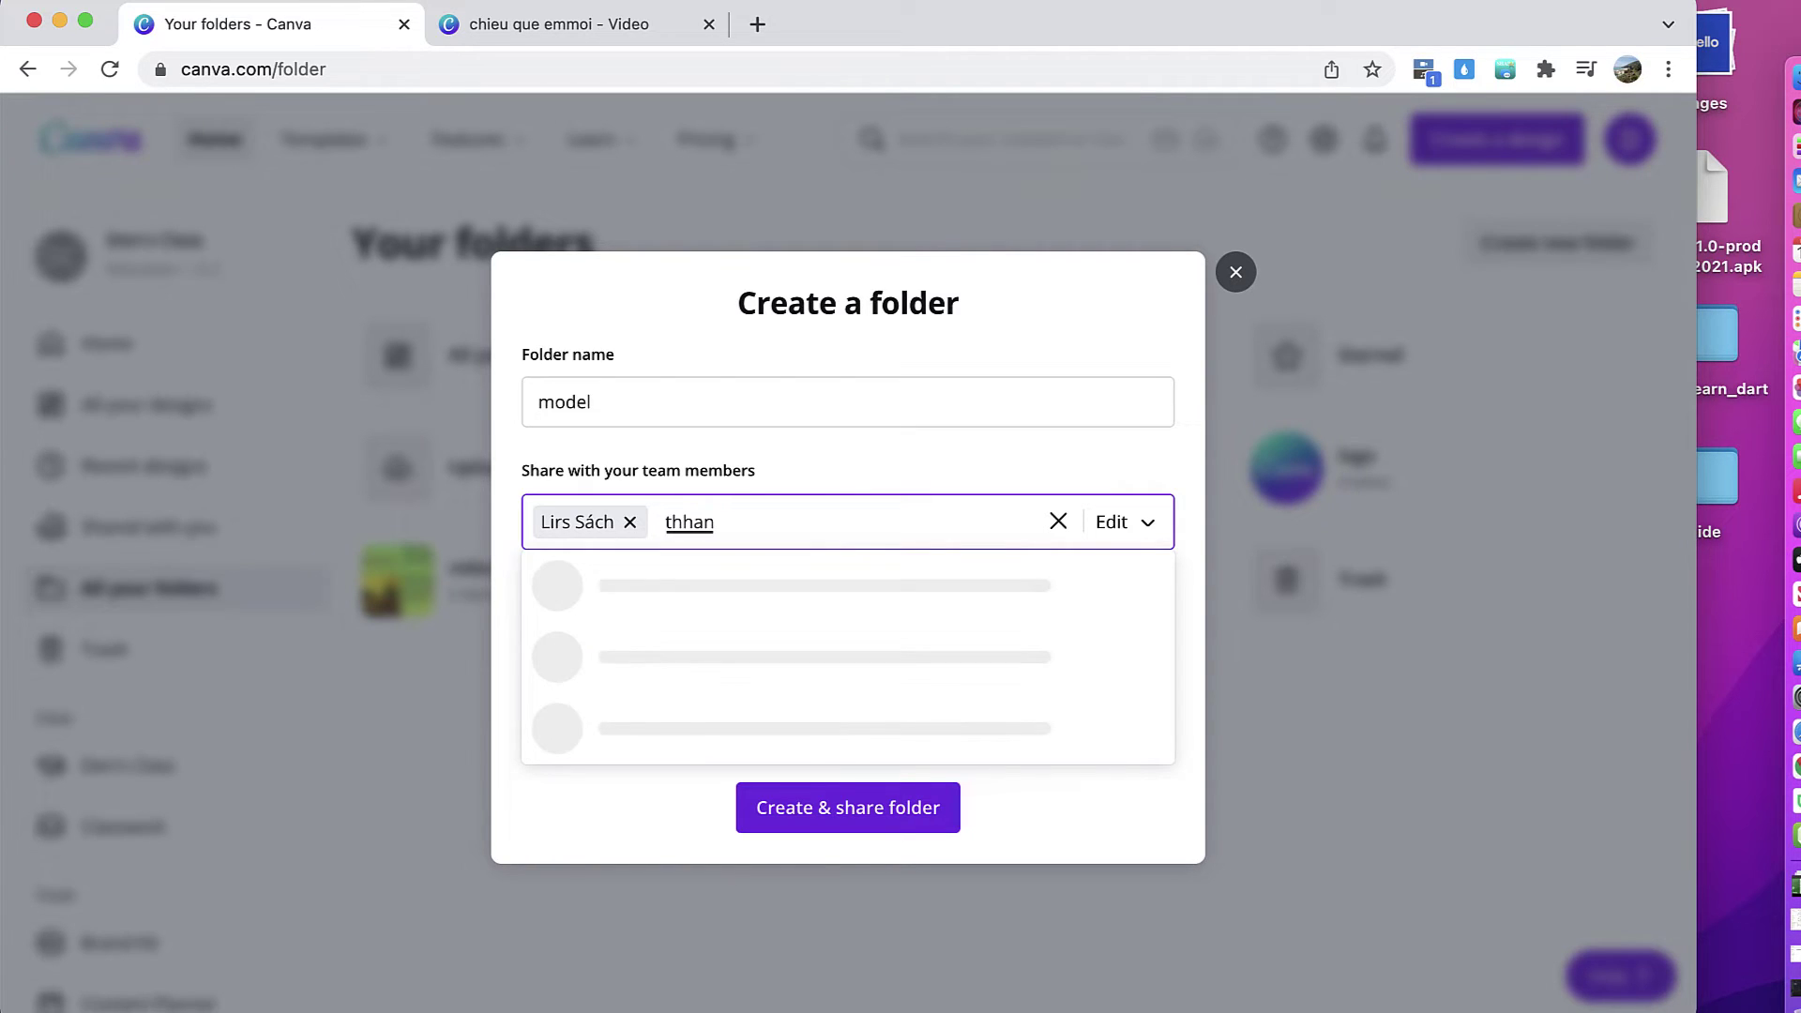
key(Return)
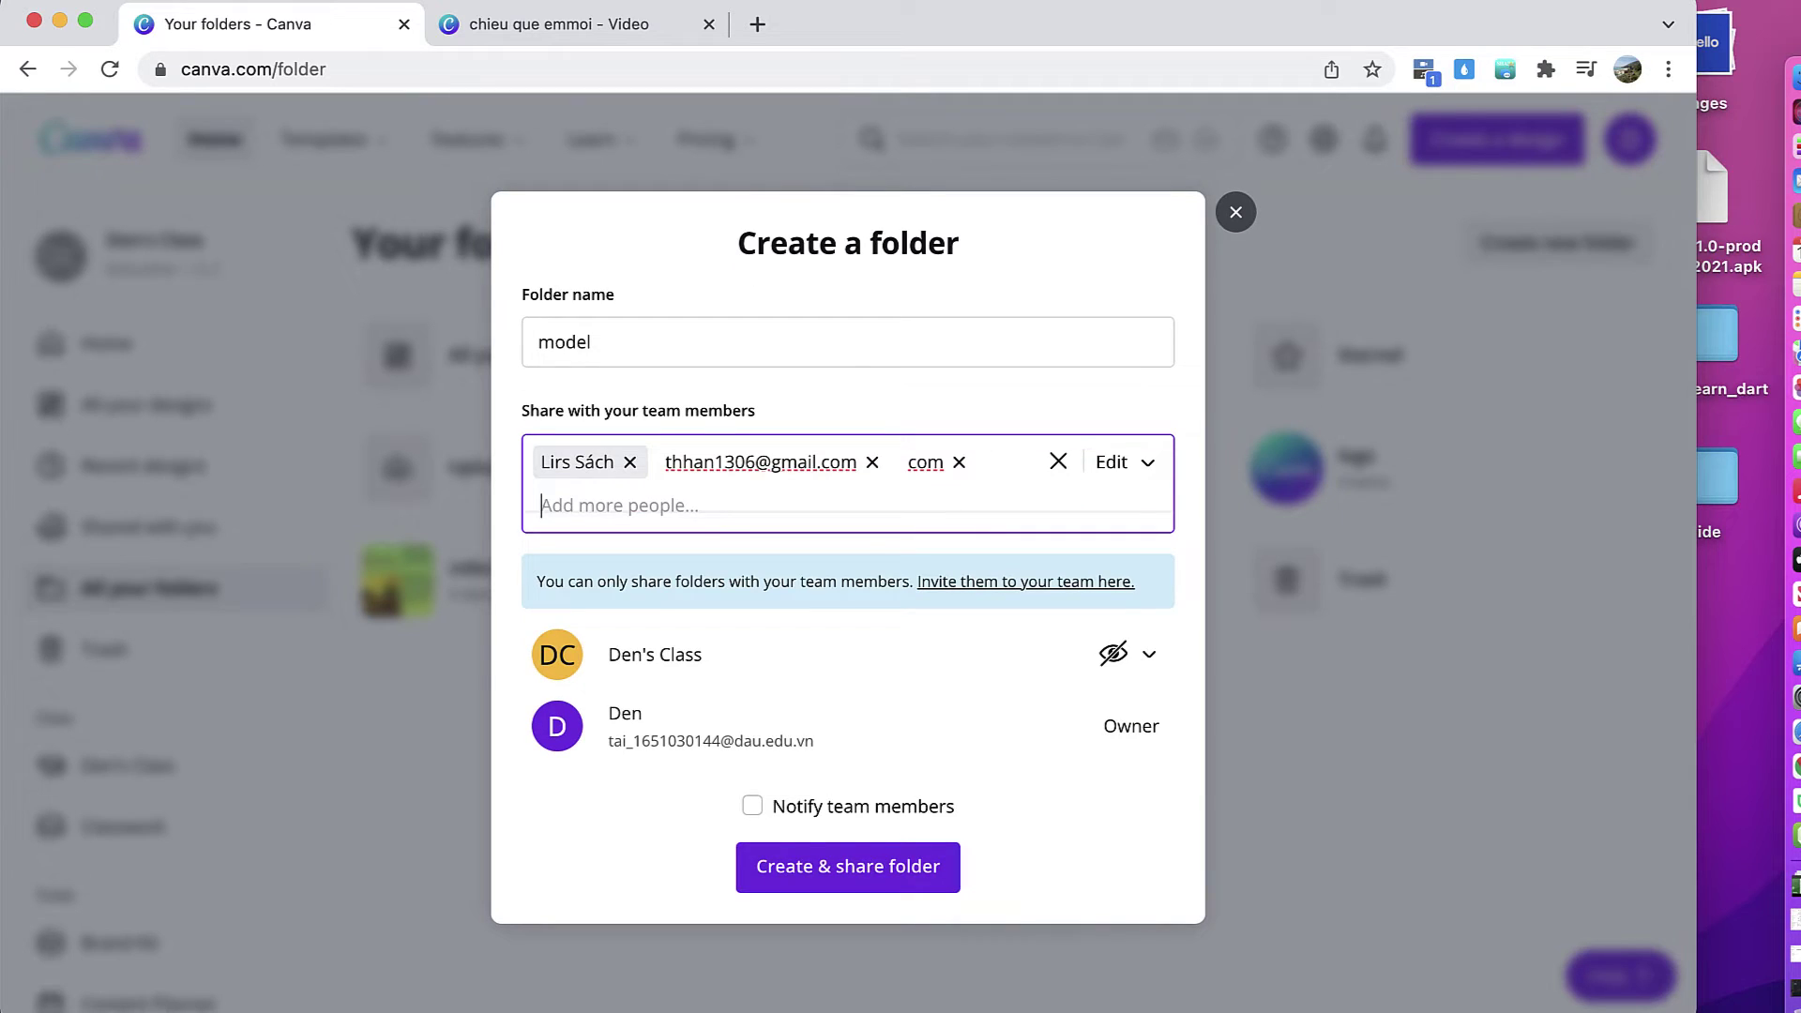
click(749, 809)
click(829, 861)
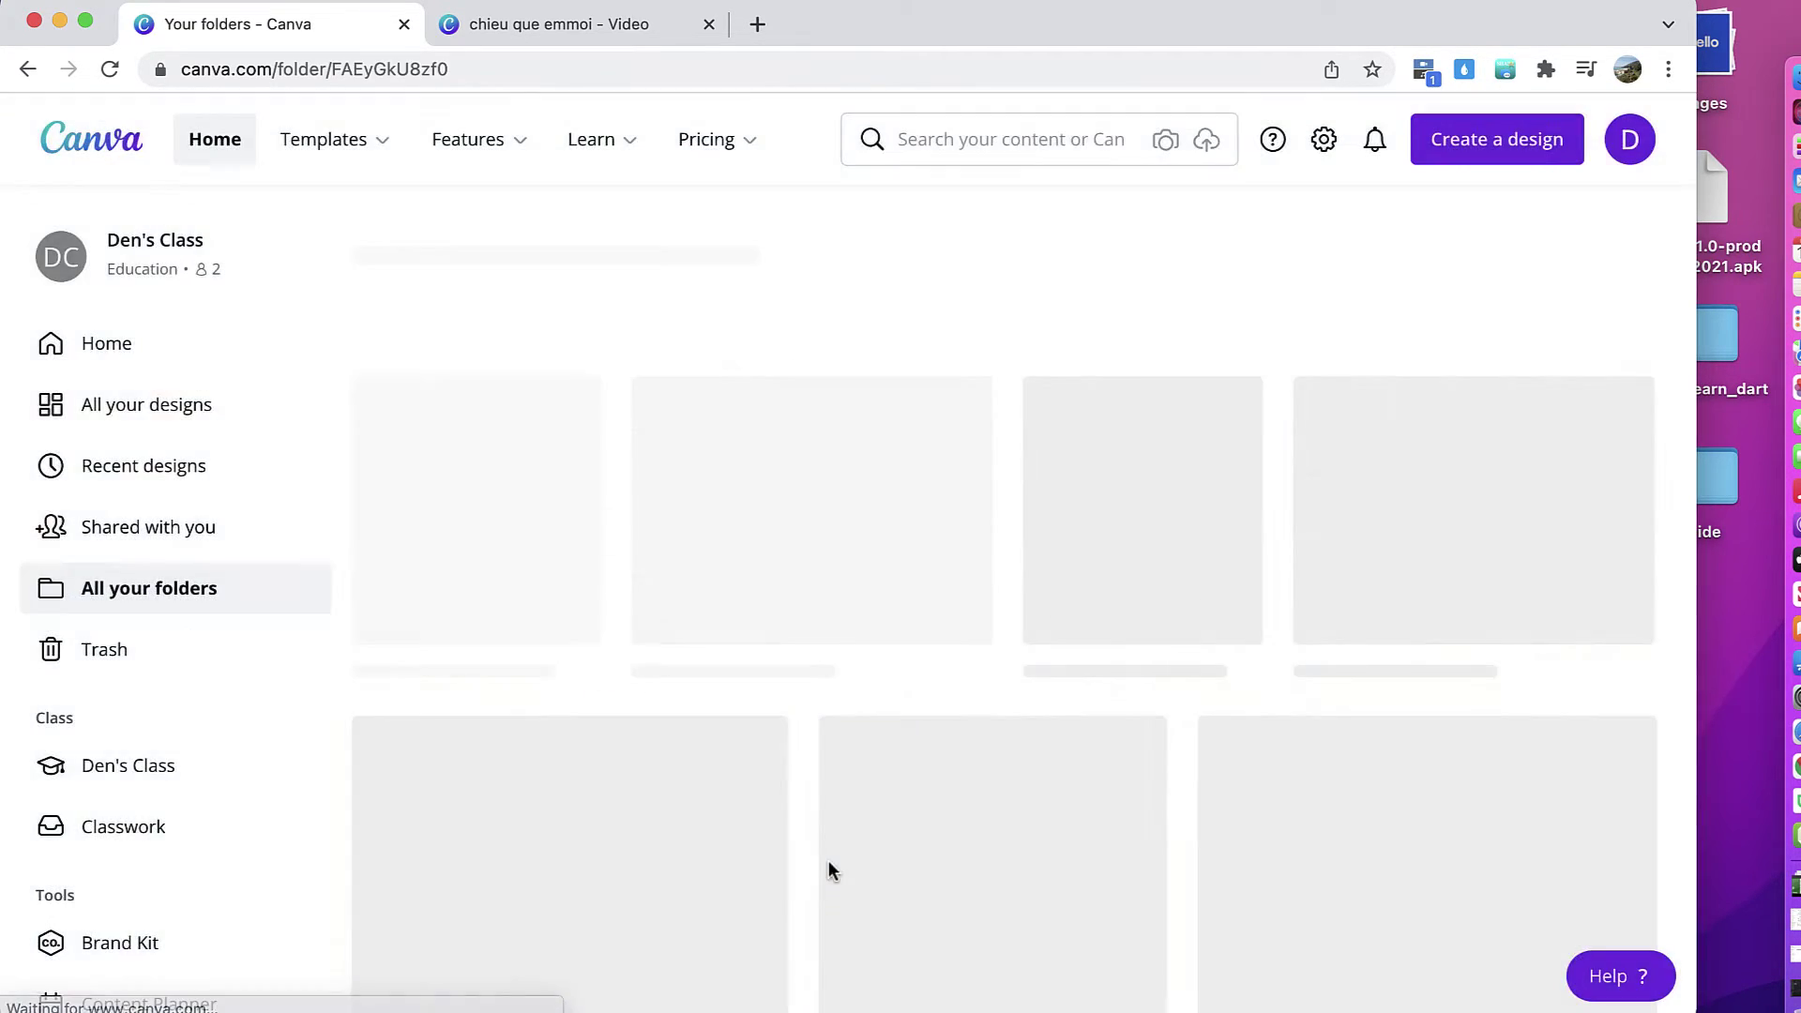
Step: Move the A4 newspaper-collage portrait design from All your designs into the model folder
click(213, 608)
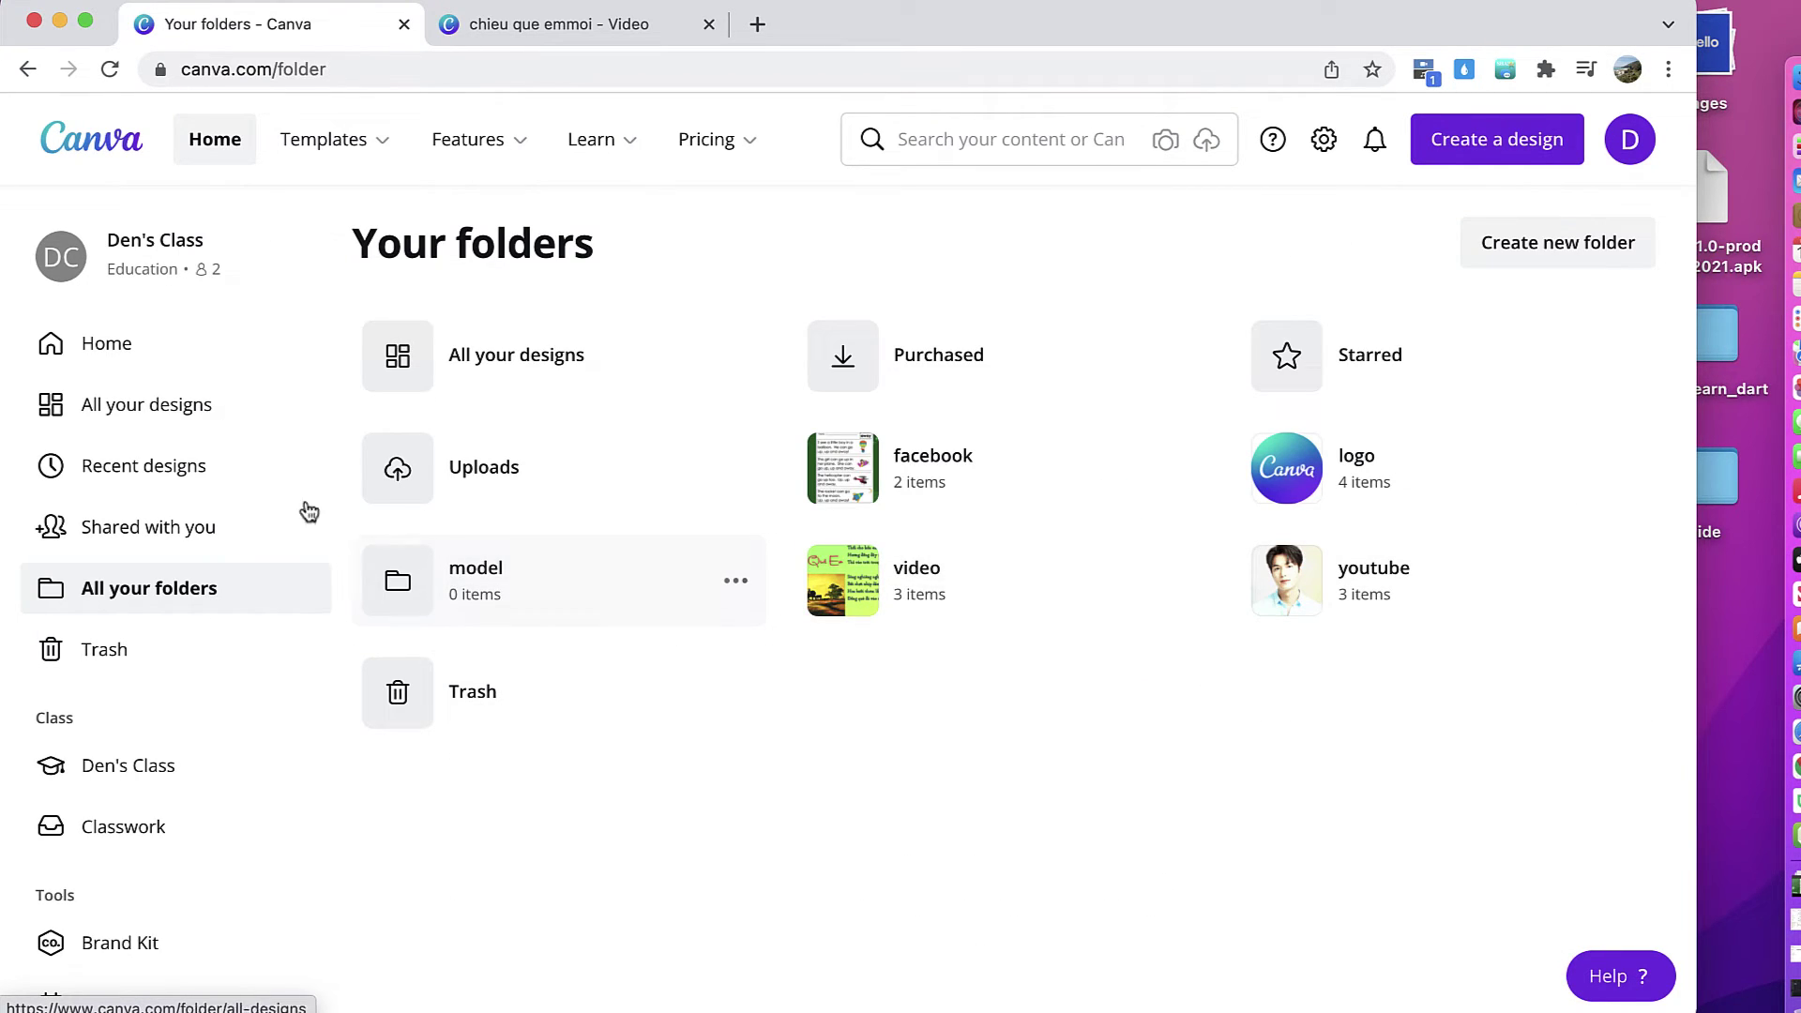
click(158, 409)
scroll(750, 563, down, 14)
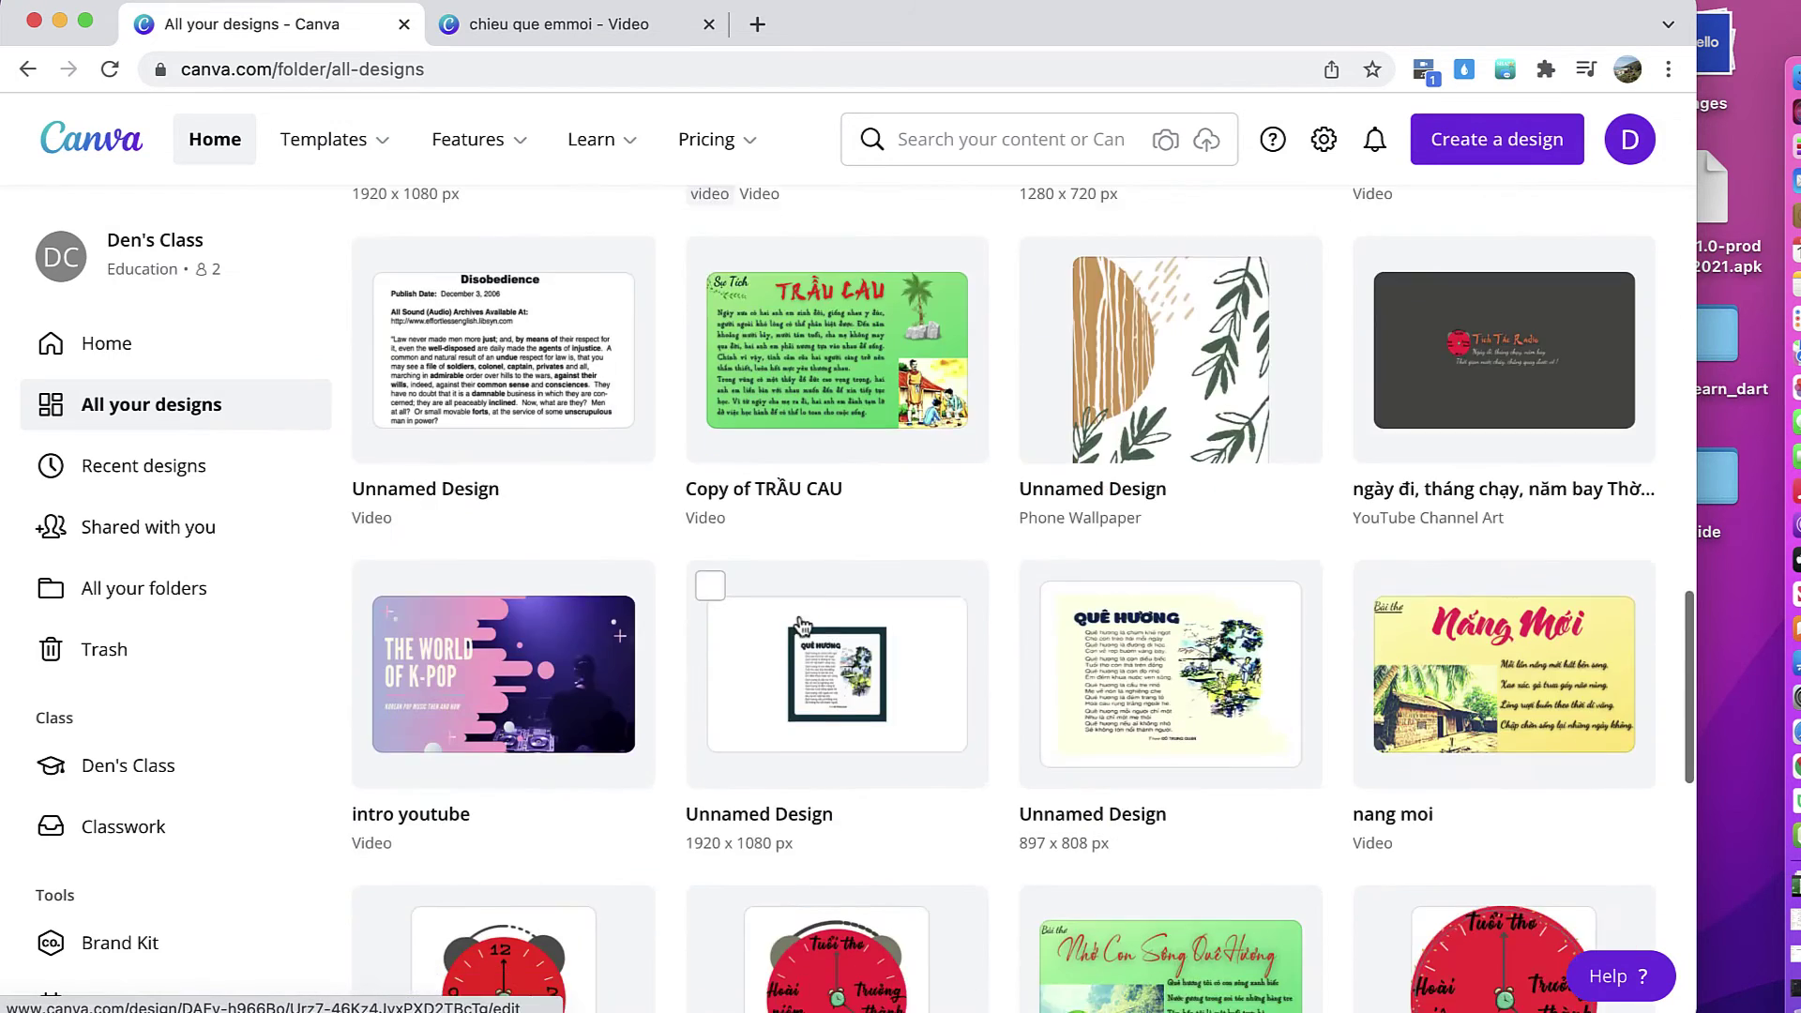
scroll(800, 619, down, 10)
click(1293, 256)
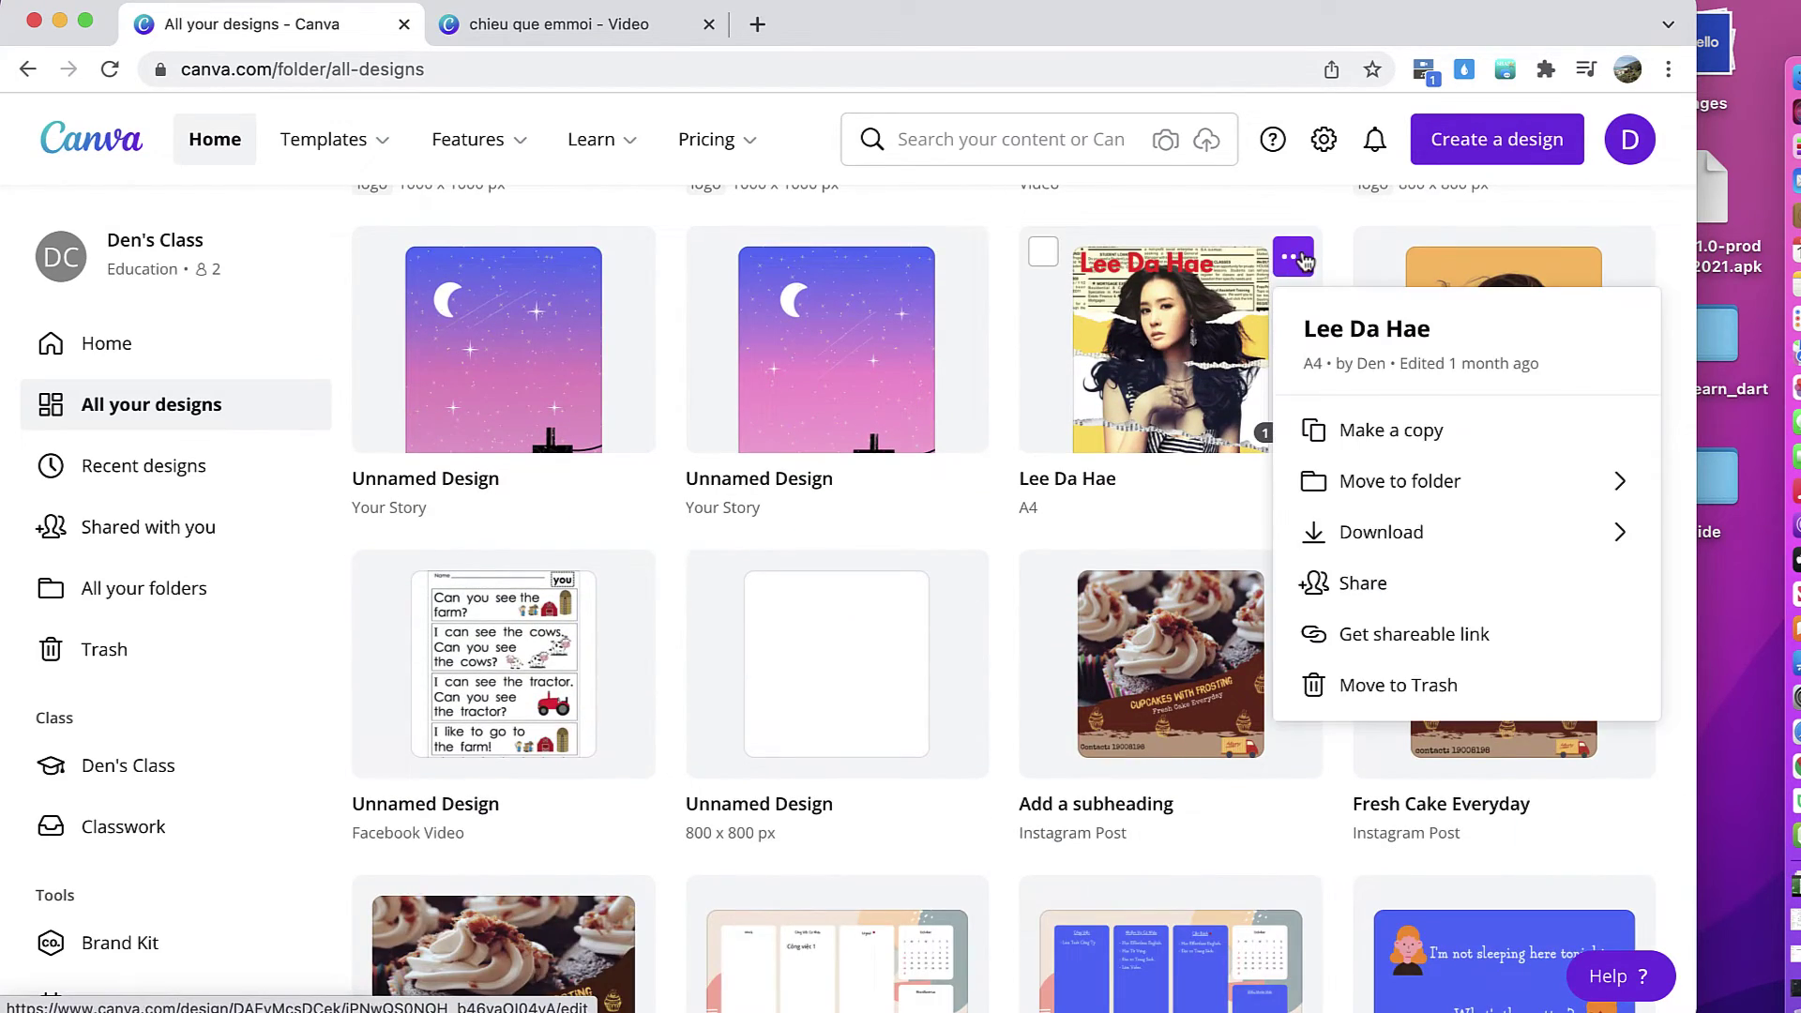
click(1411, 467)
click(1436, 519)
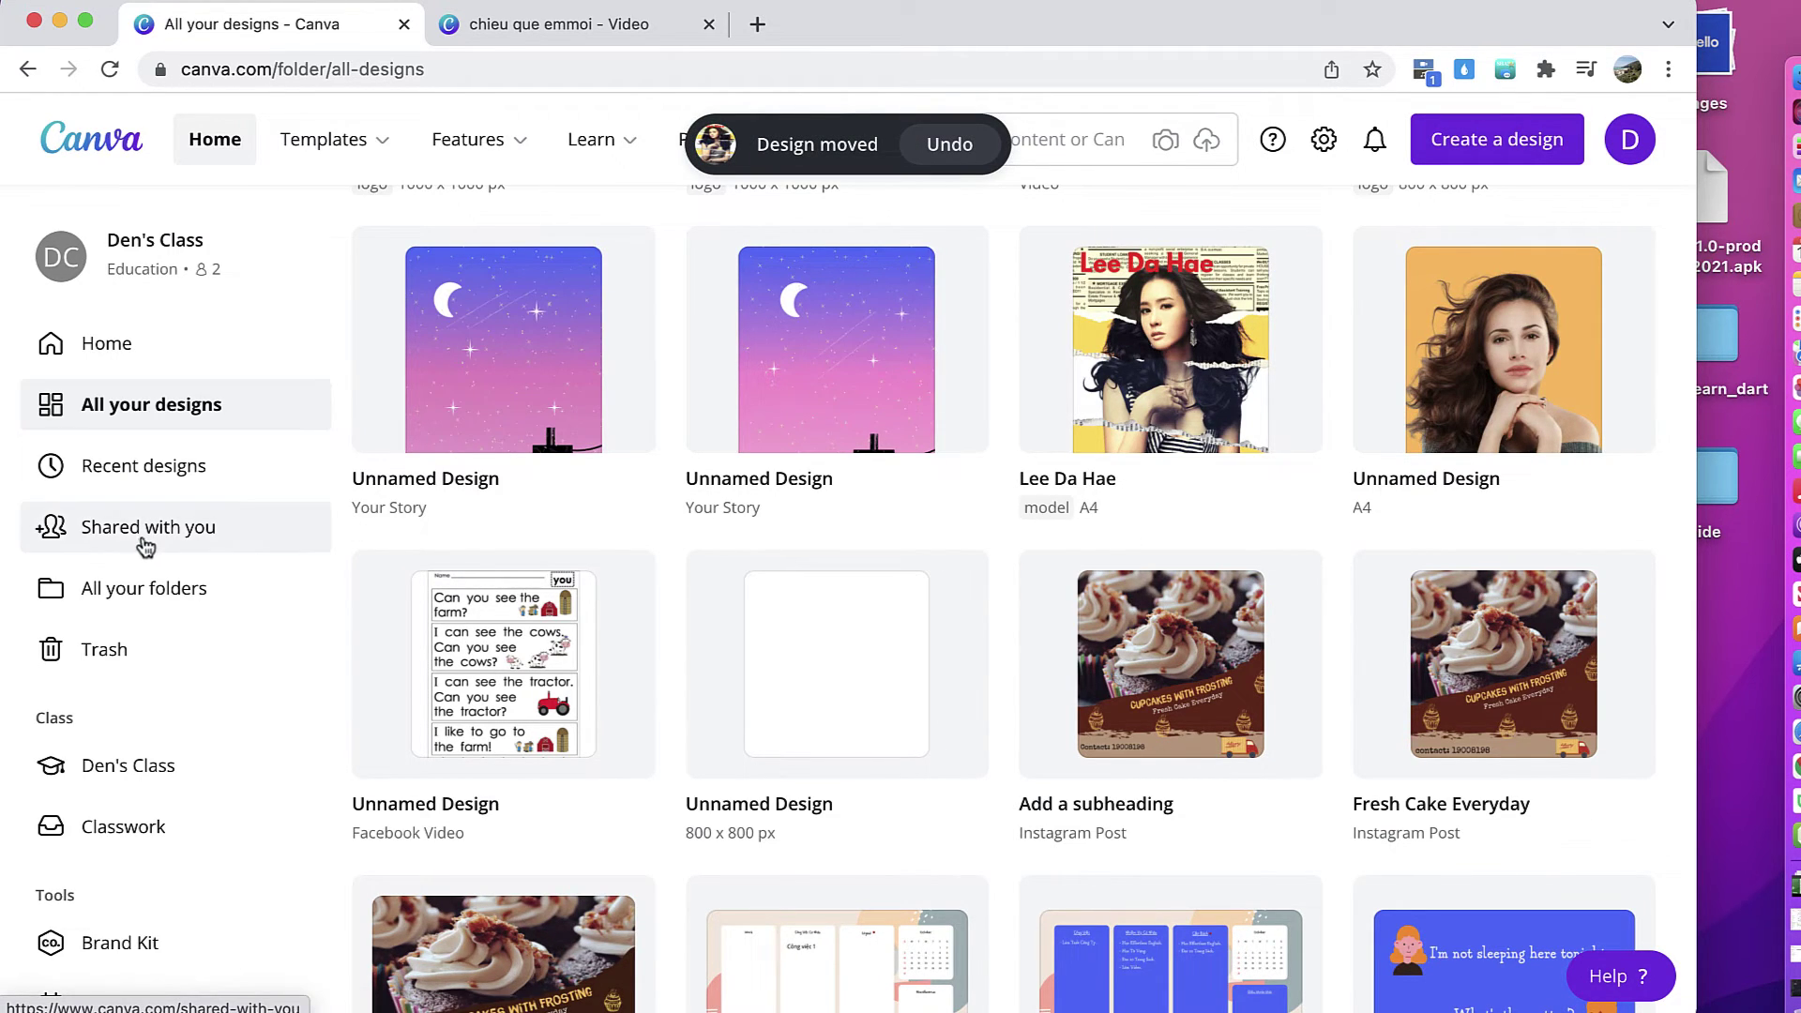
Step: Open the model folder and open its portrait design for editing
click(145, 588)
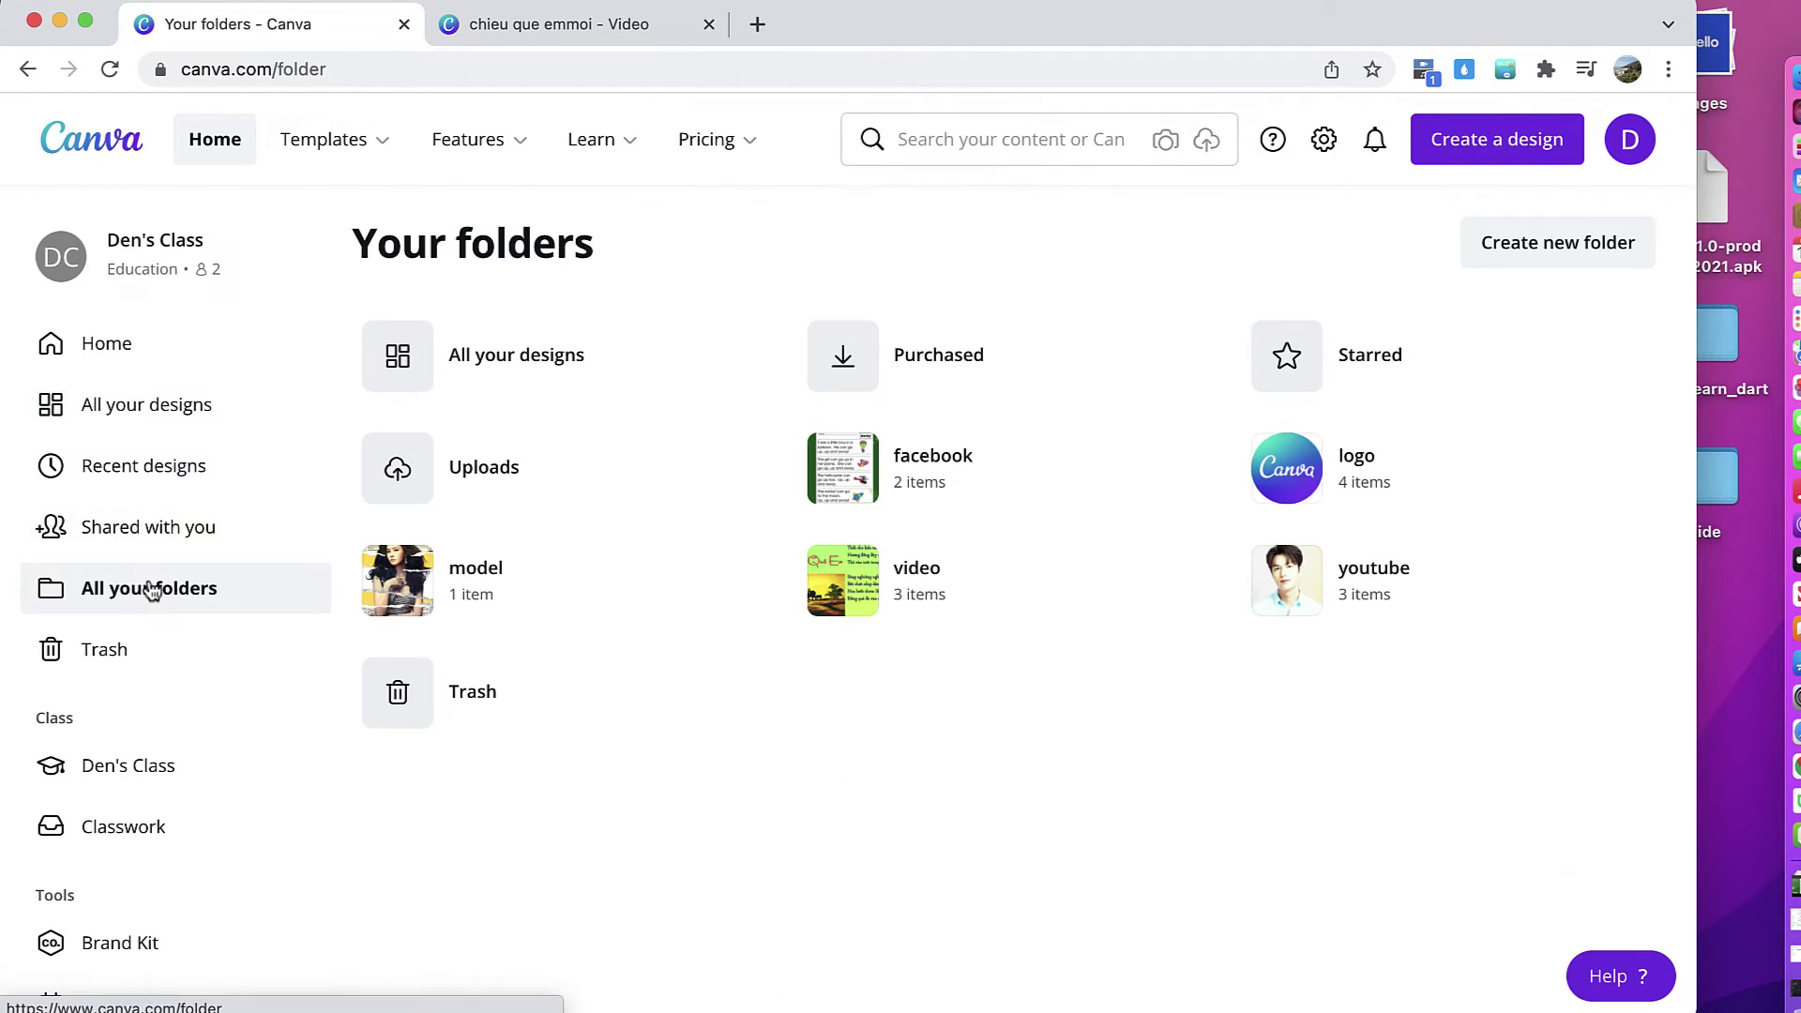
click(475, 587)
click(589, 488)
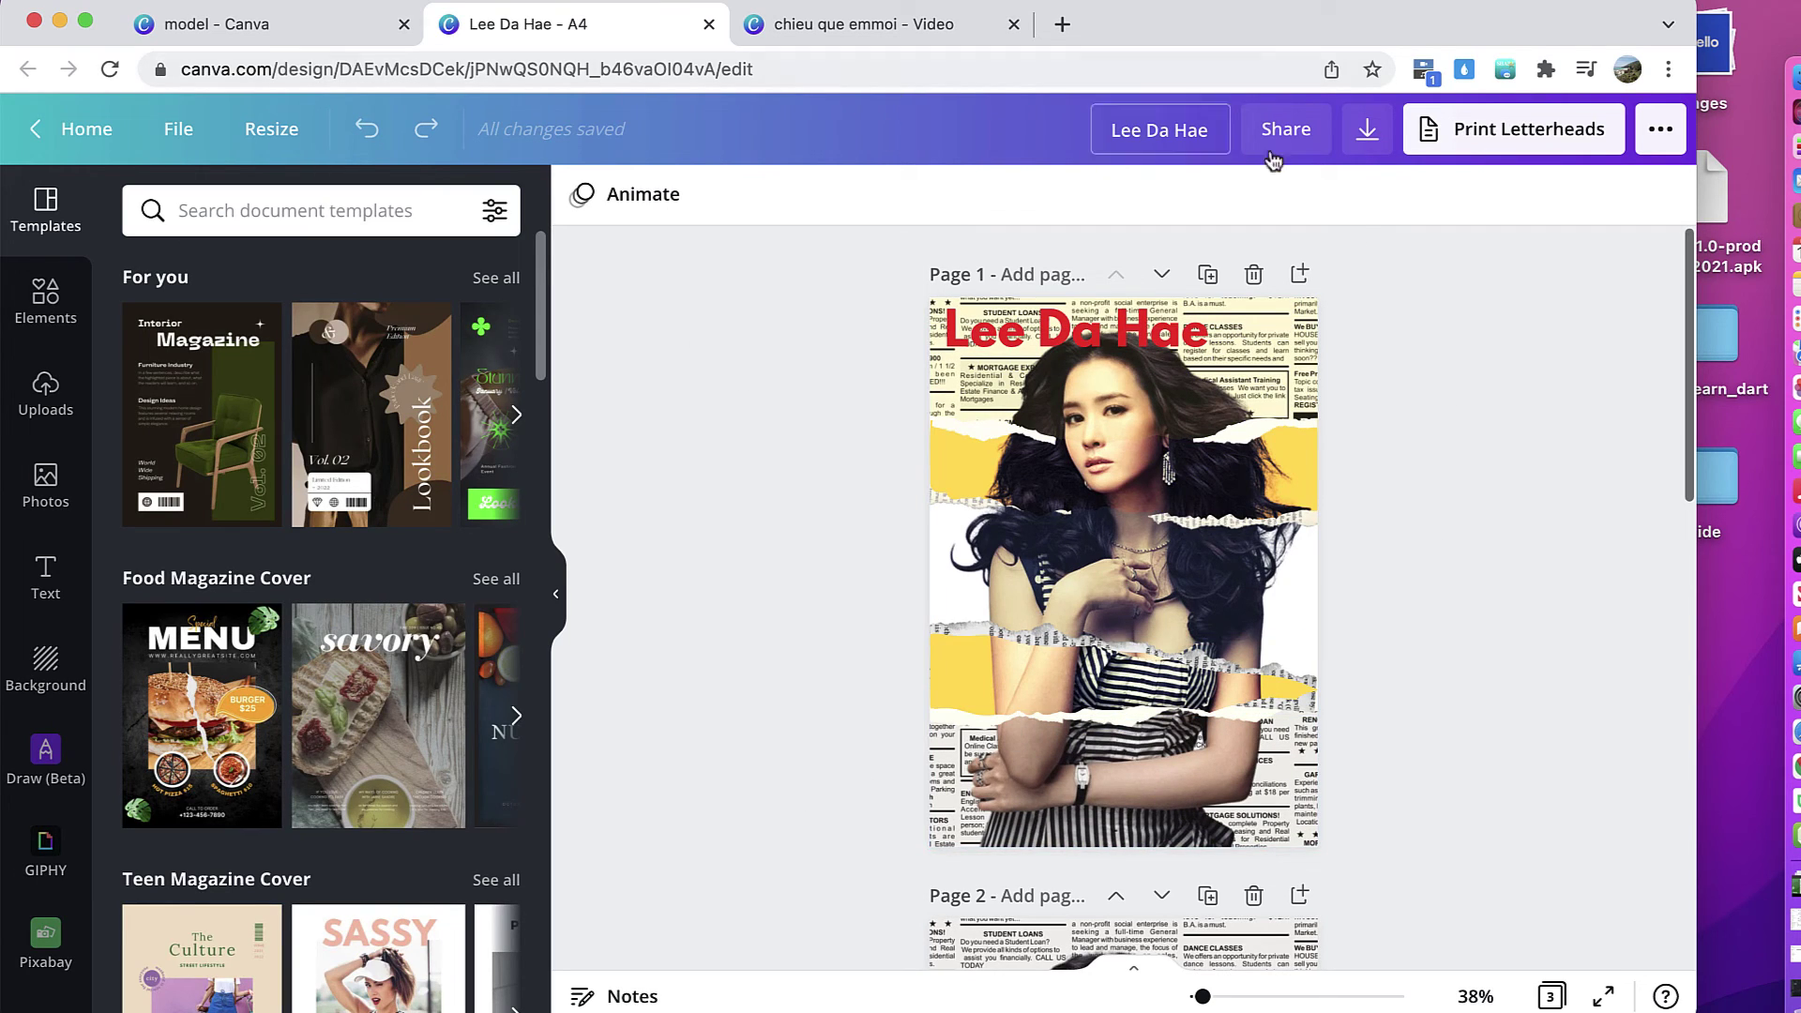
Step: Switch back to the model folder tab and go to the Your folders overview
click(265, 32)
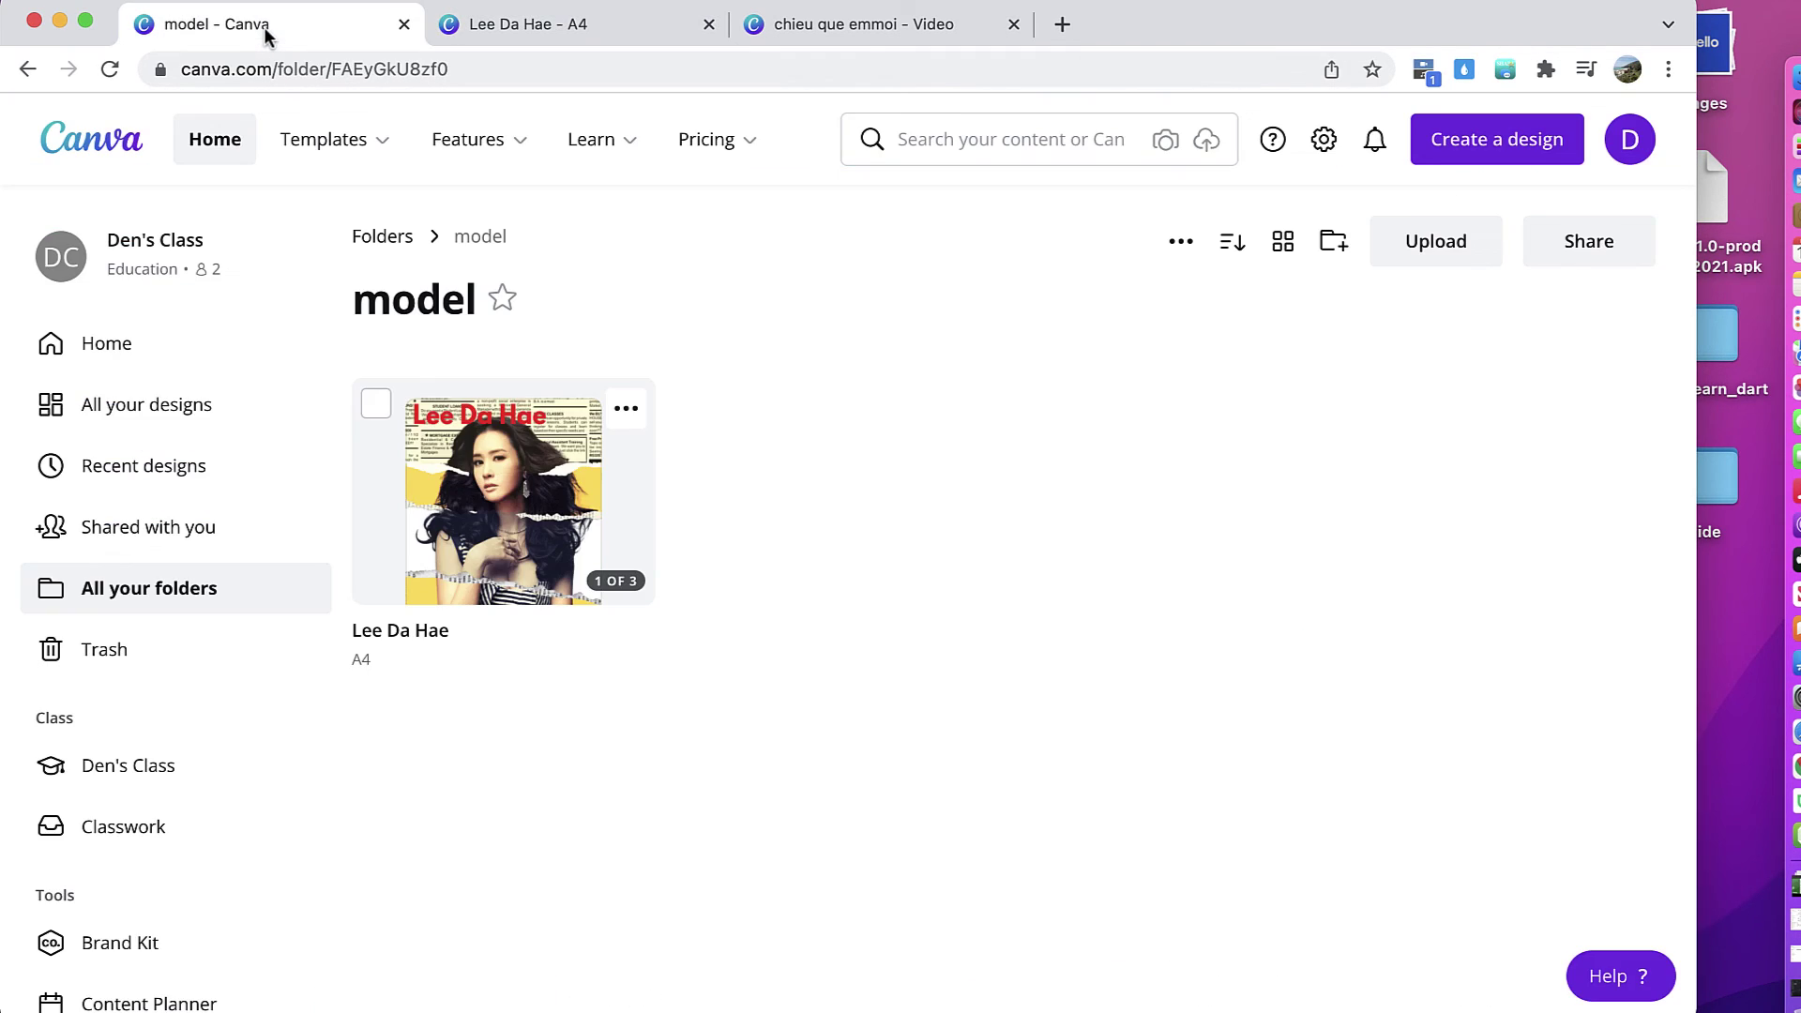
click(218, 589)
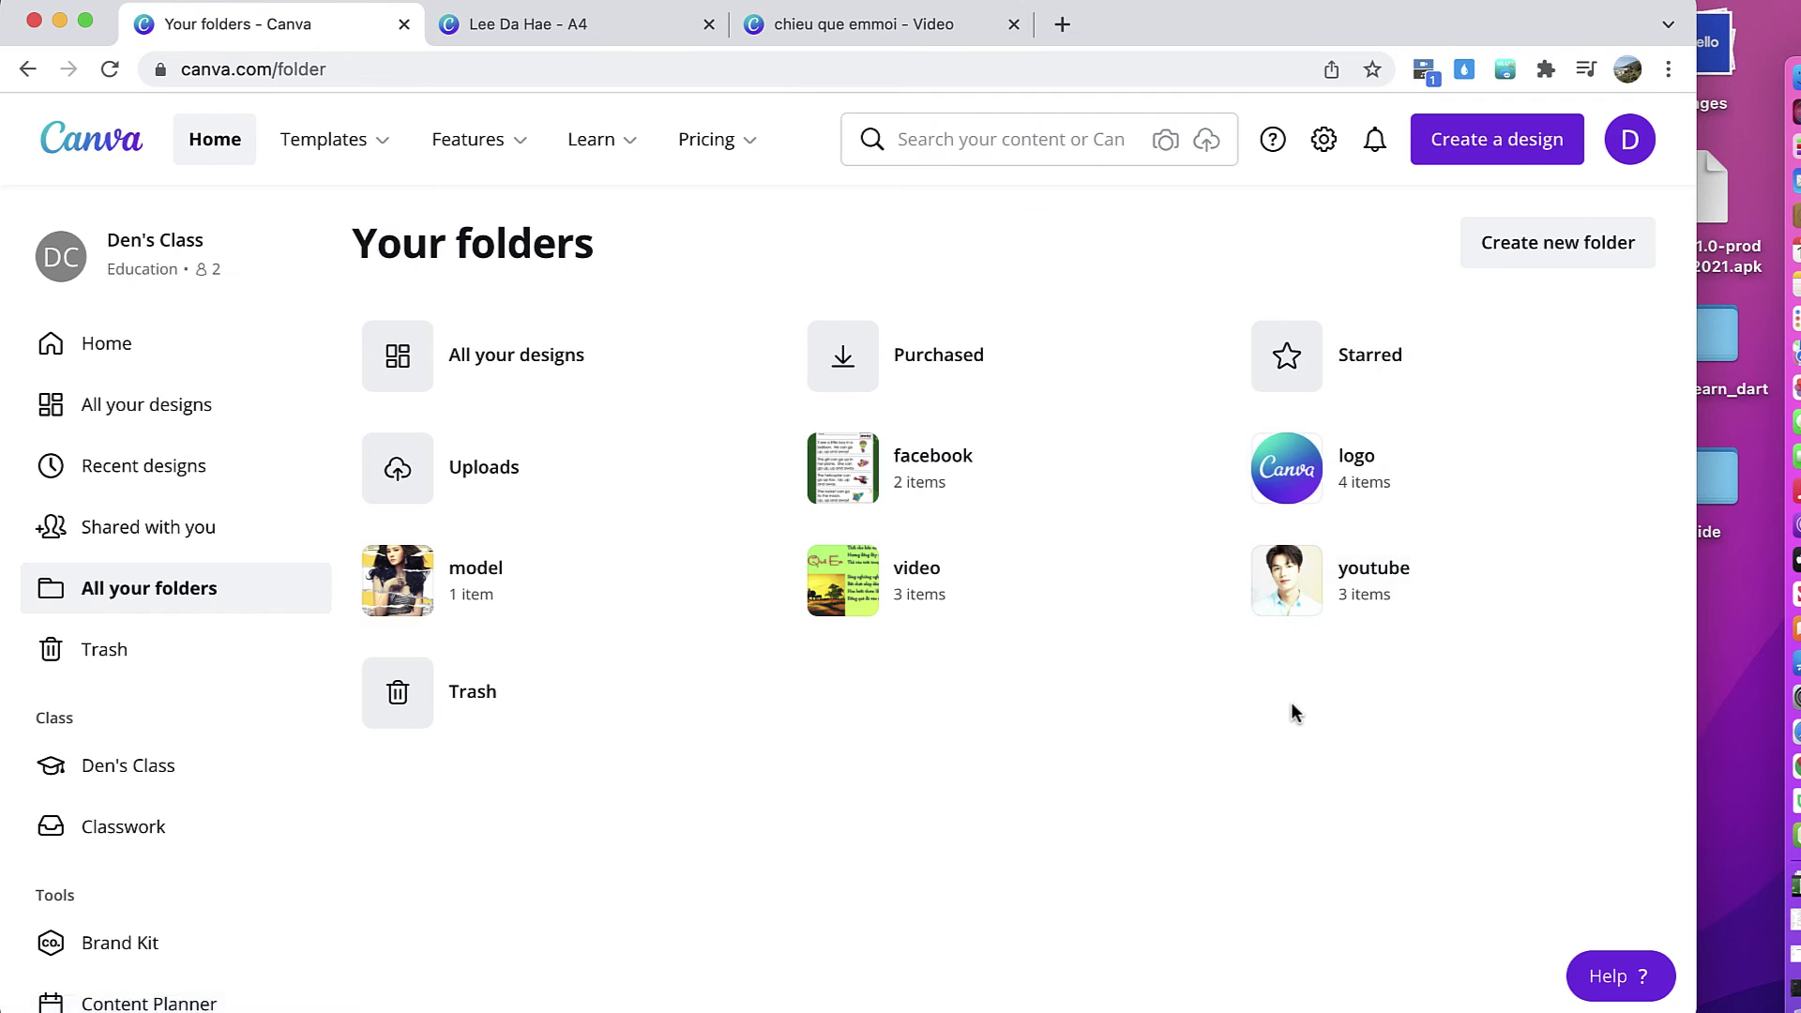